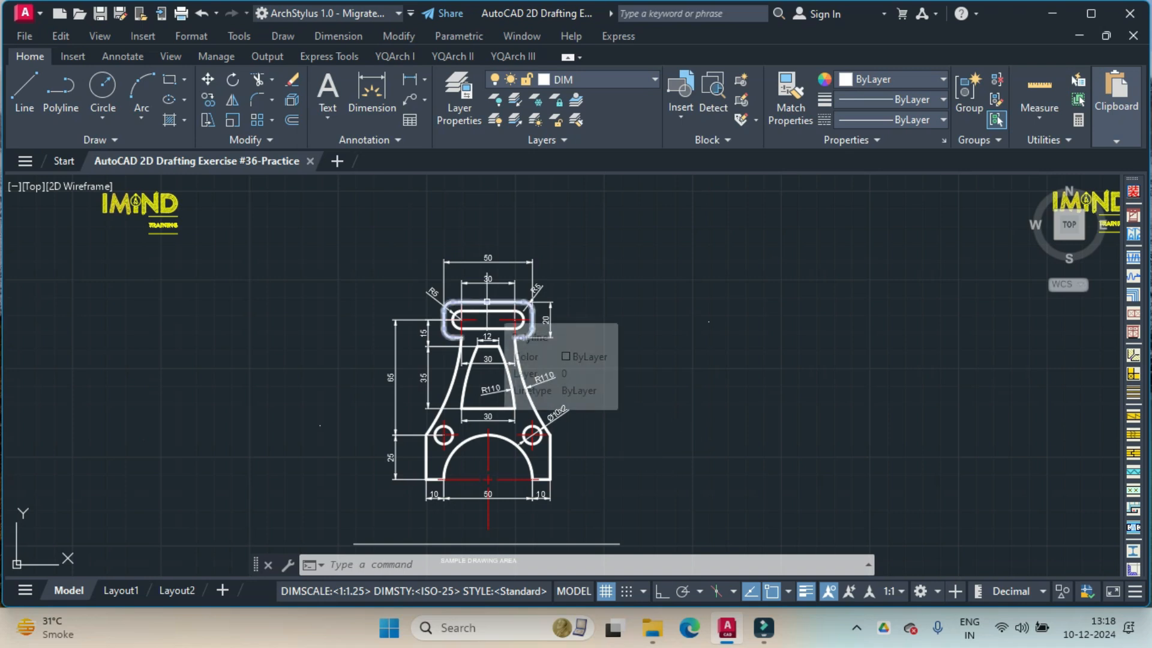
Step: Examine the dimensioned reference part: the slotted head, the tapered R110 window, the two small holes and the arched base
click(486, 302)
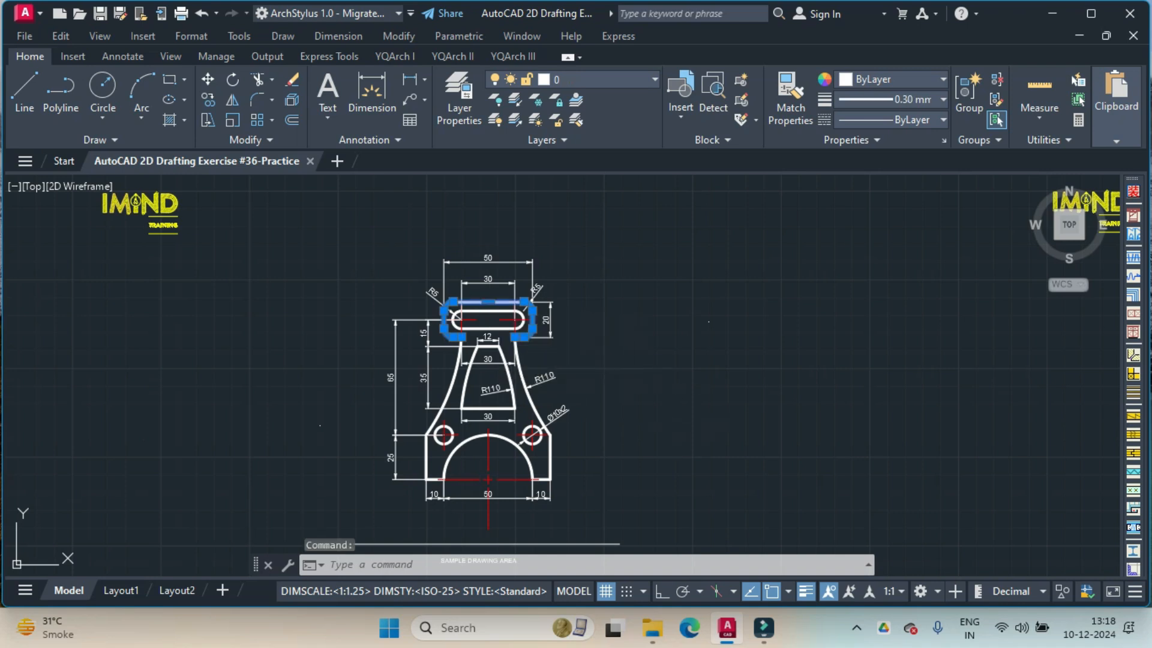
key(Escape)
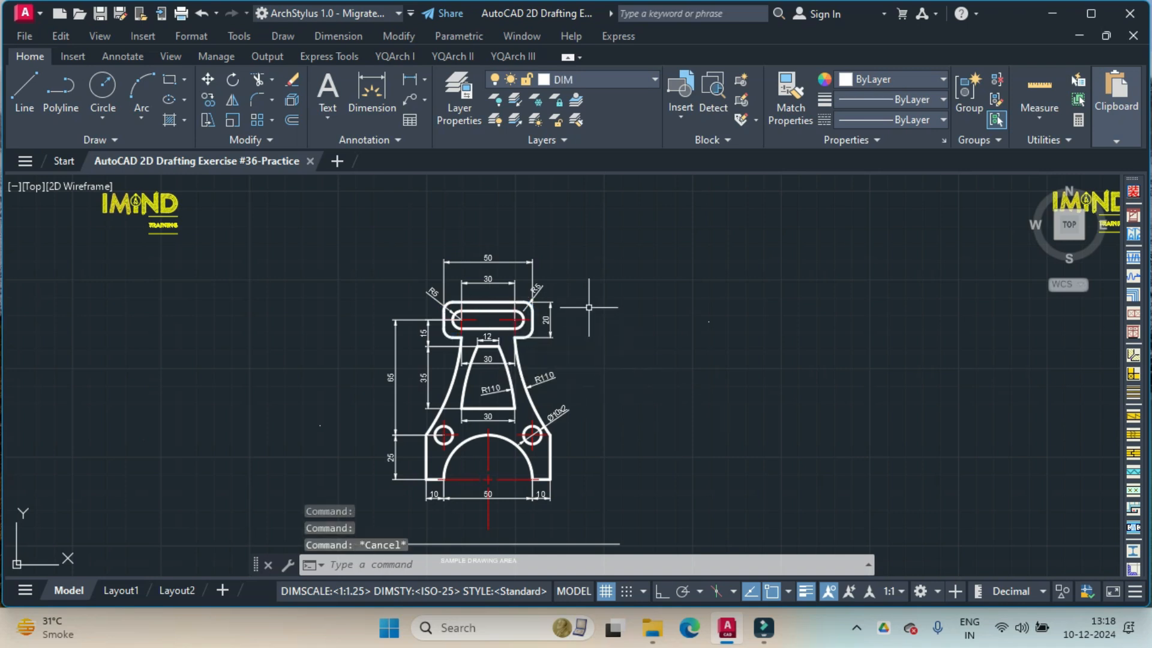
scroll(585, 307, up, 2)
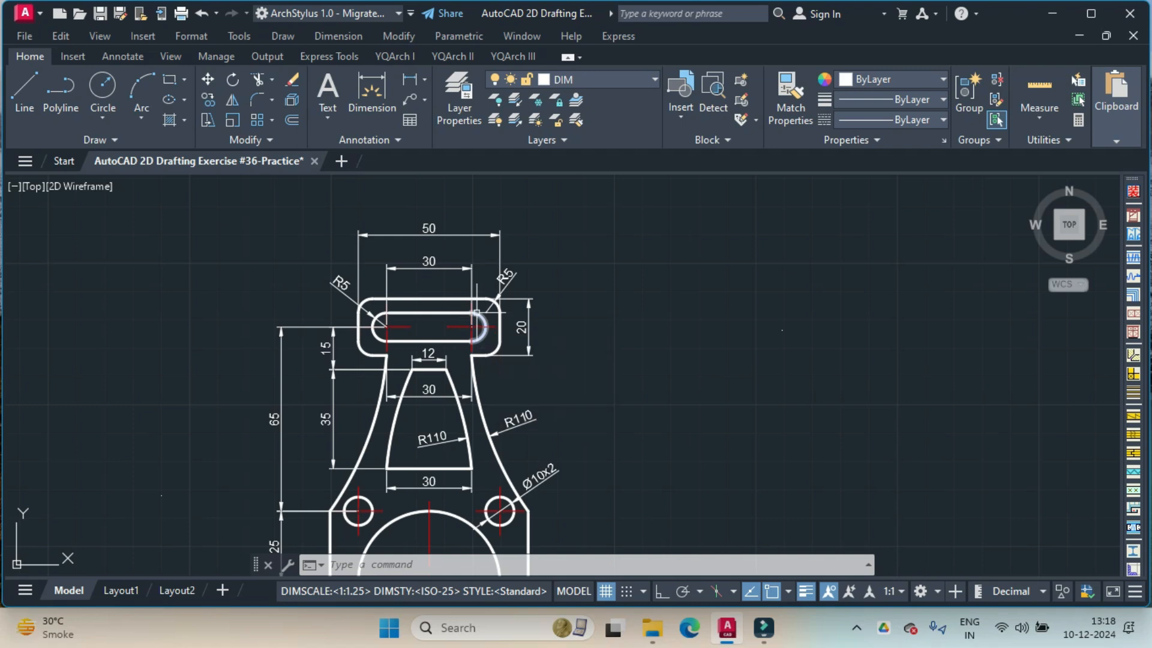
middle_drag(436, 327, 441, 268)
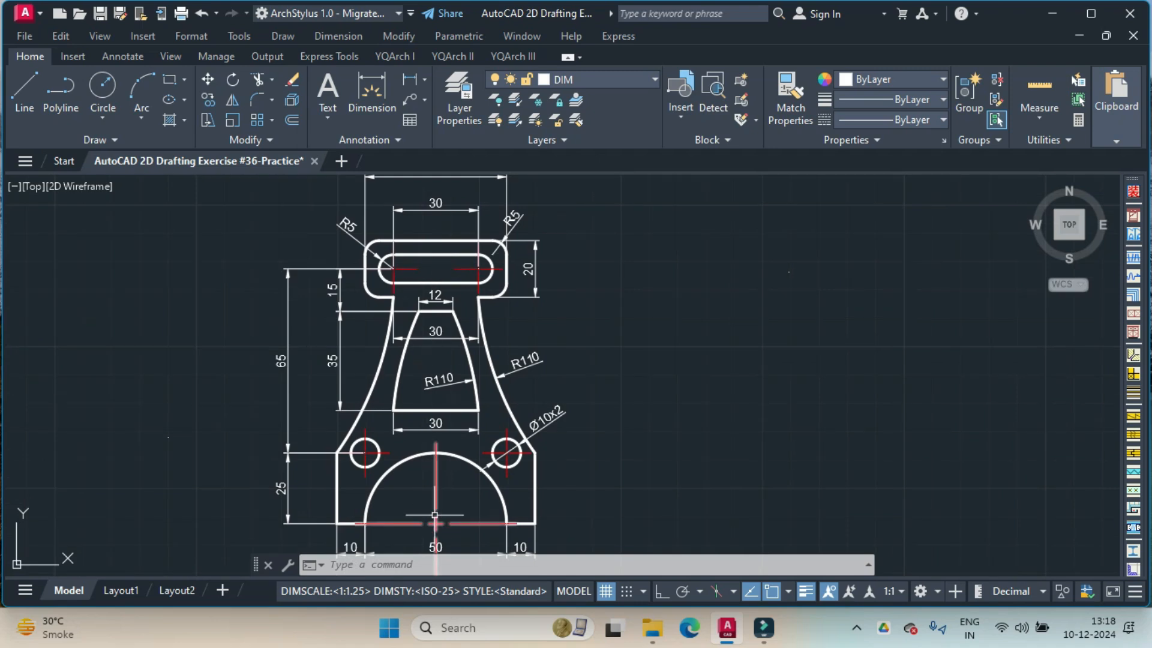
mouse_move(436, 523)
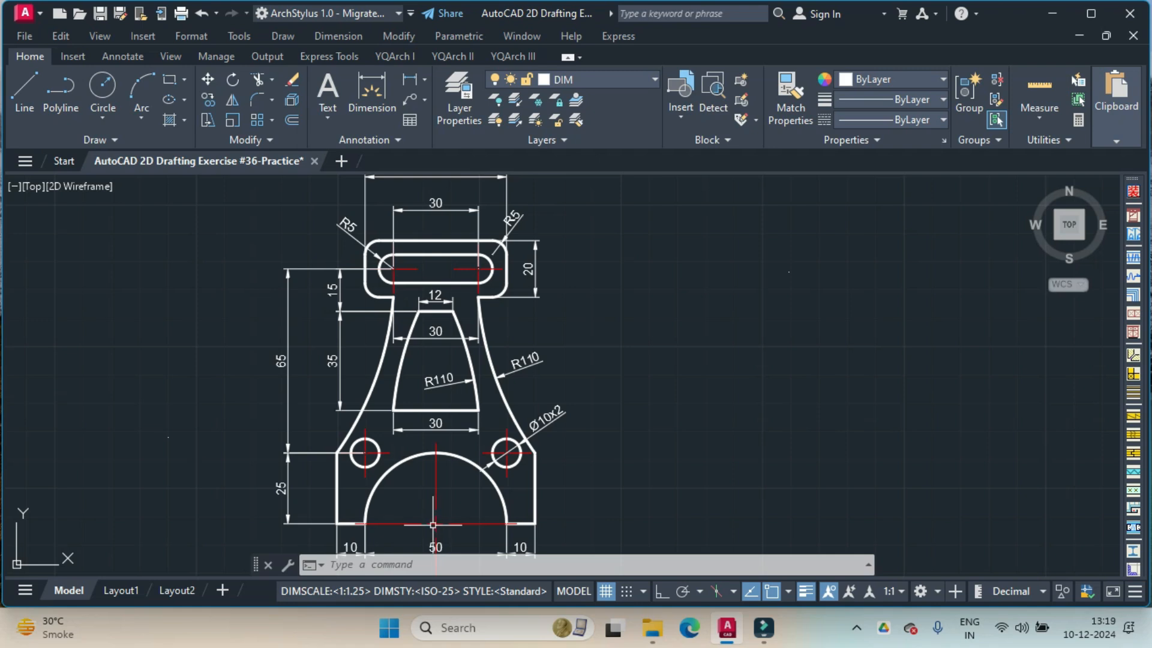
scroll(433, 525, up, 2)
middle_drag(433, 525, 468, 450)
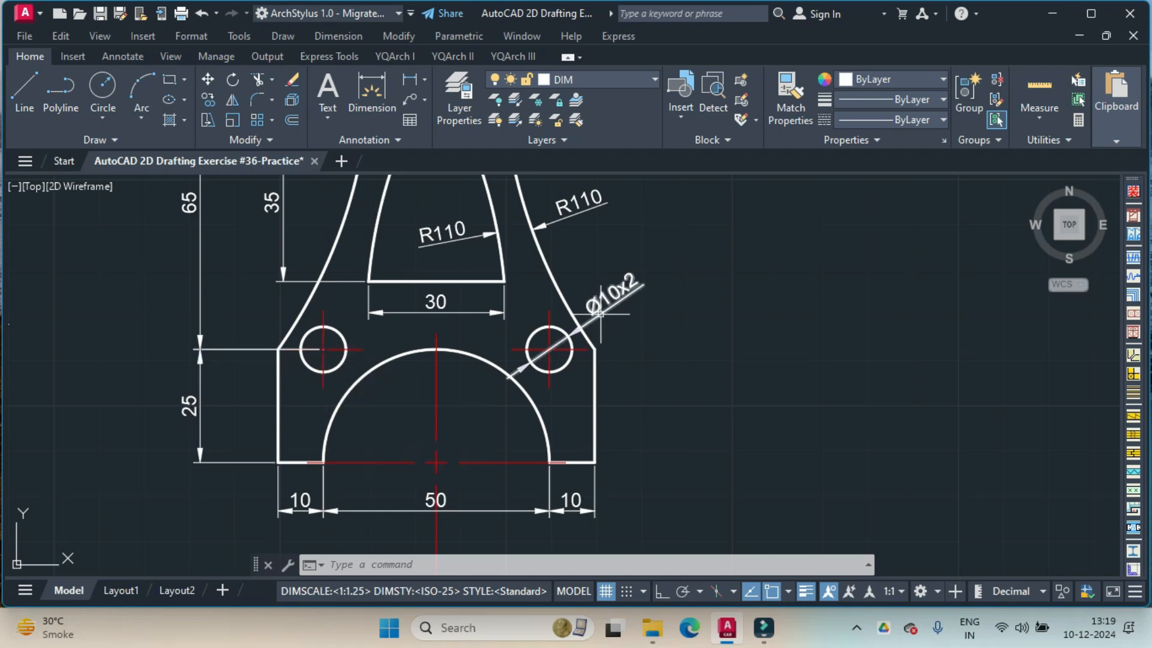
middle_drag(363, 326, 358, 483)
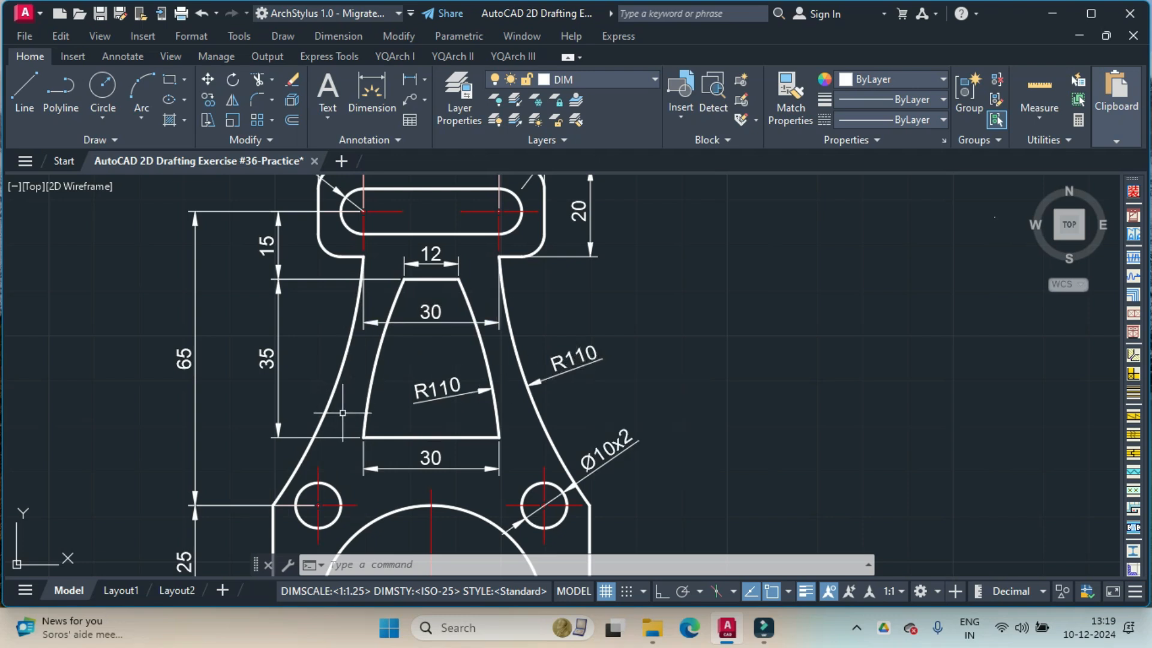
middle_drag(342, 411, 350, 391)
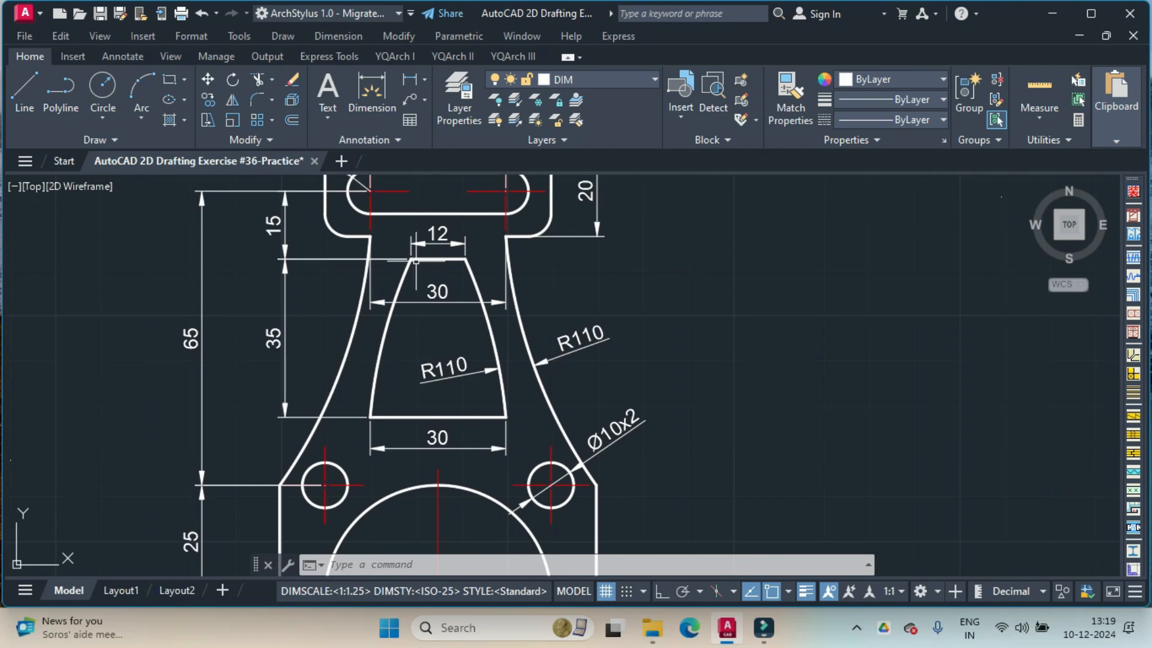
middle_drag(450, 258, 432, 334)
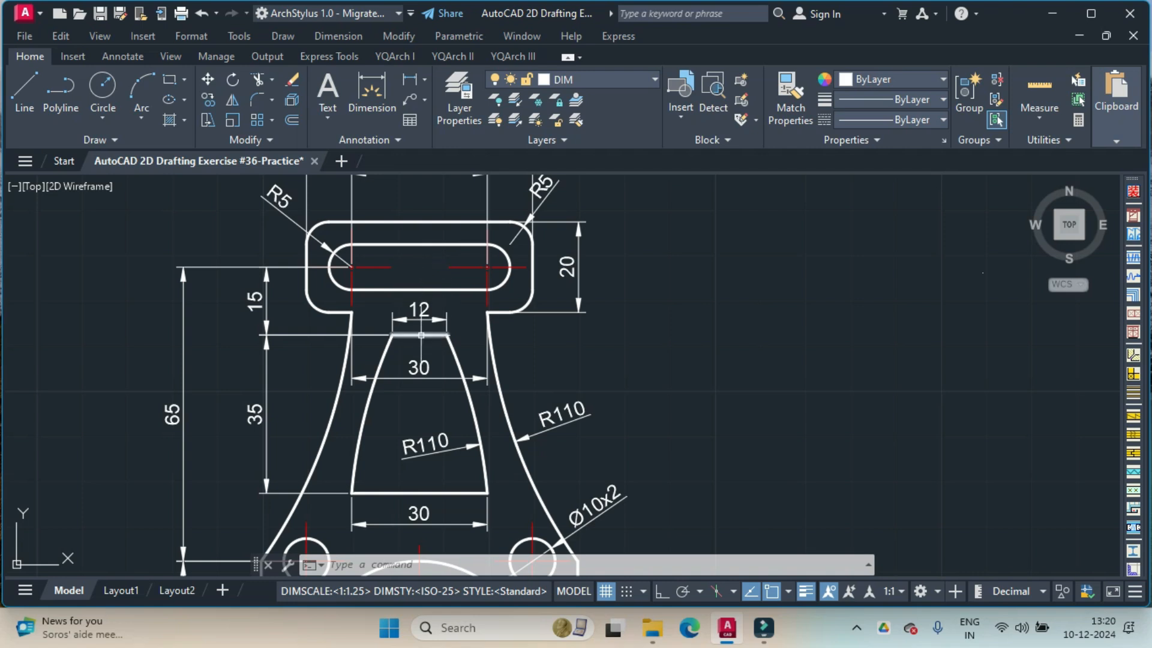
mouse_move(421, 336)
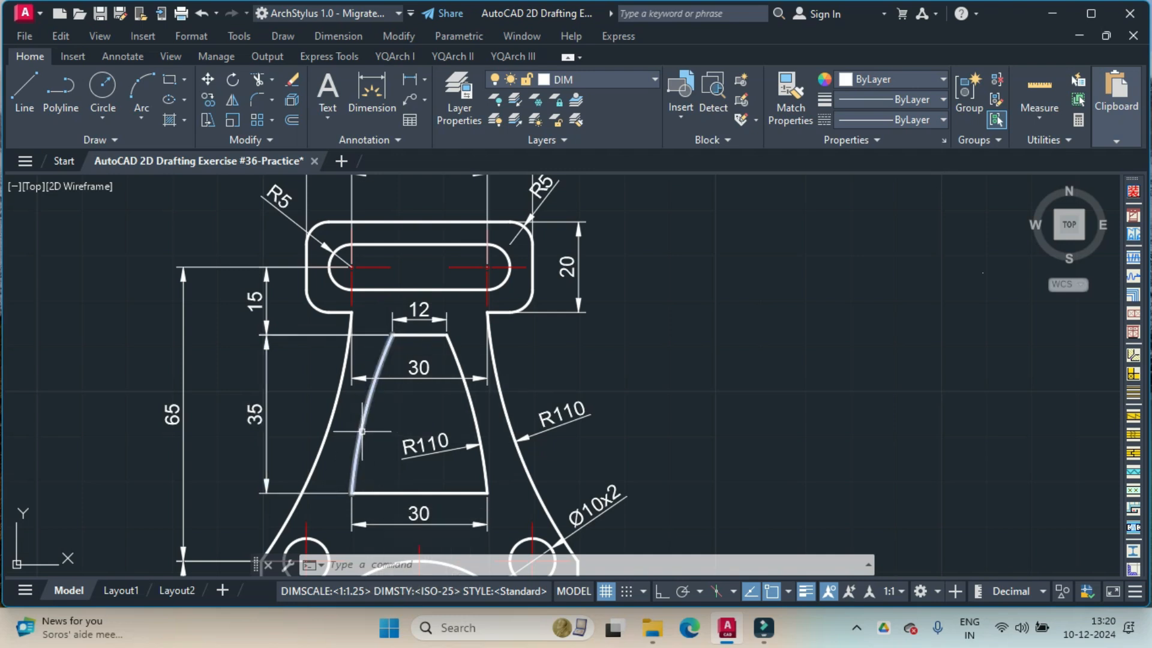
scroll(393, 385, down, 3)
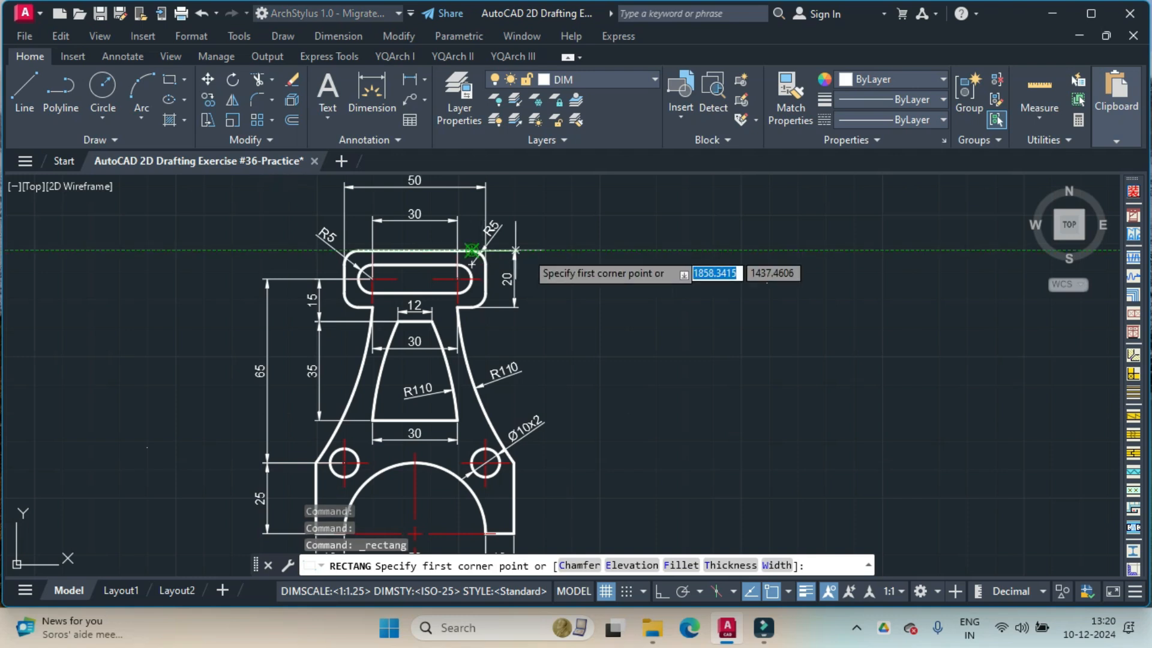
Step: Draw a rectangle 50 wide and 20 high in the empty area beside the reference part, level with its top edge
click(777, 250)
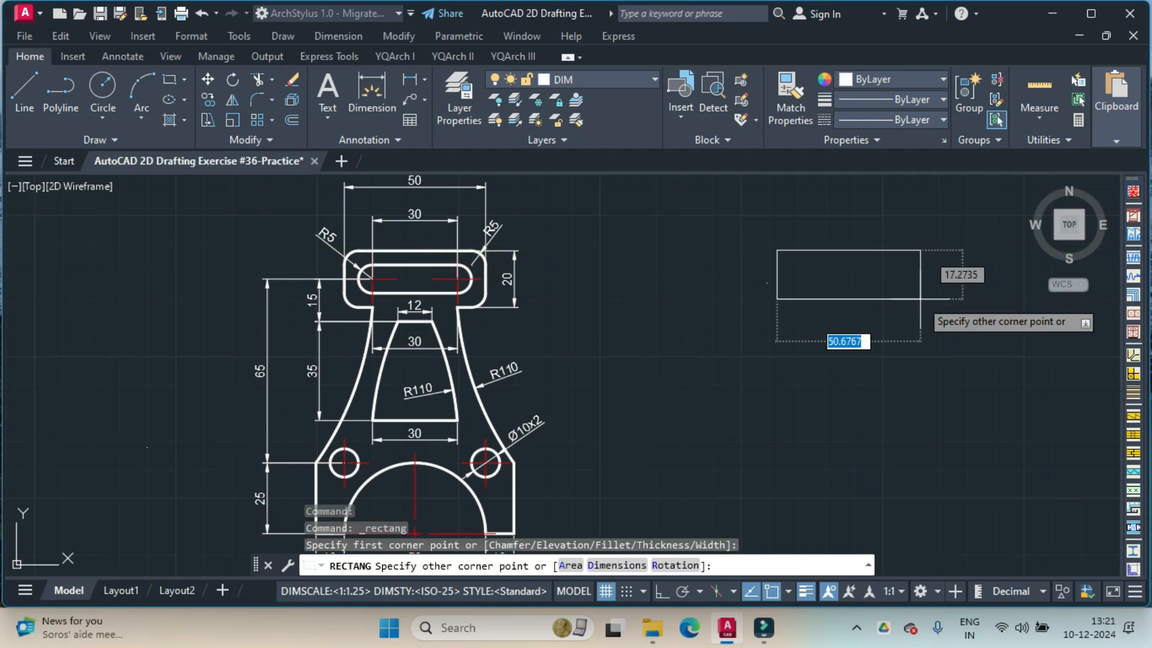
text(50)
key(Tab)
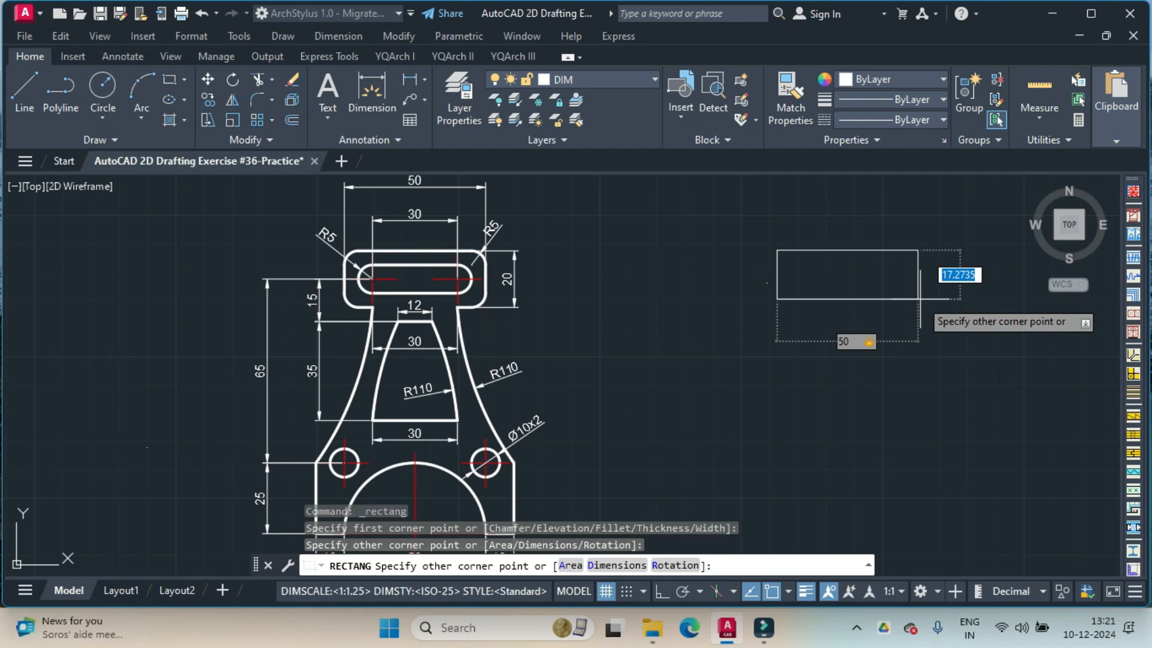
text(20)
key(Return)
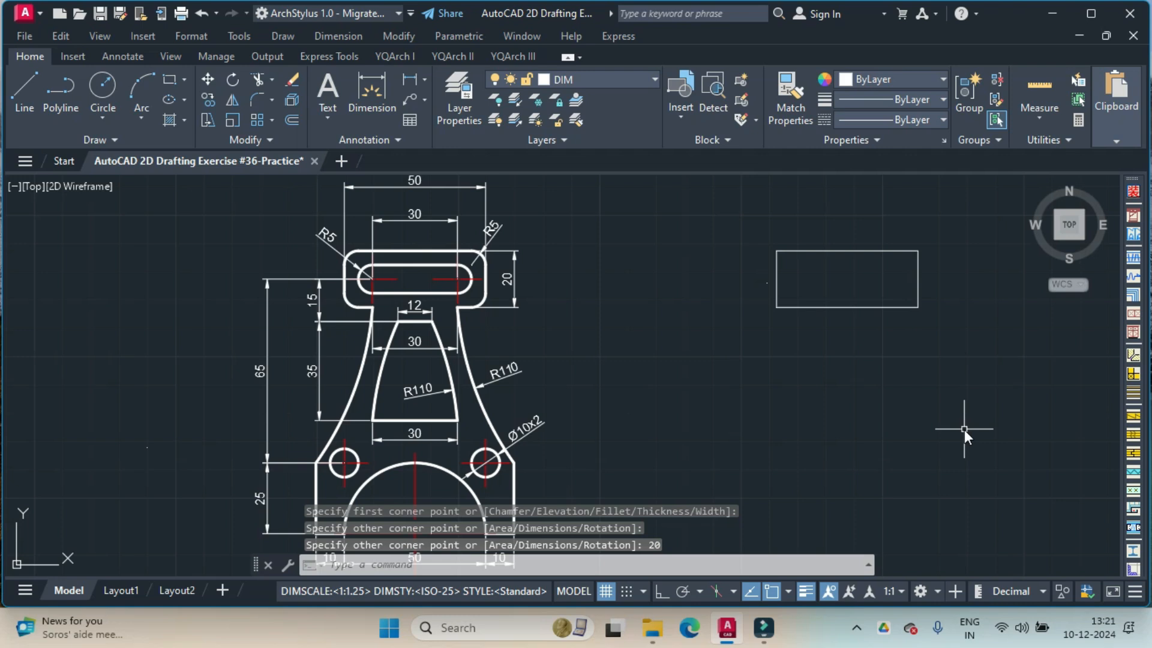
Step: Fillet all corners of the 50 by 20 rectangle at once as a polyline with radius 5
text(fillet)
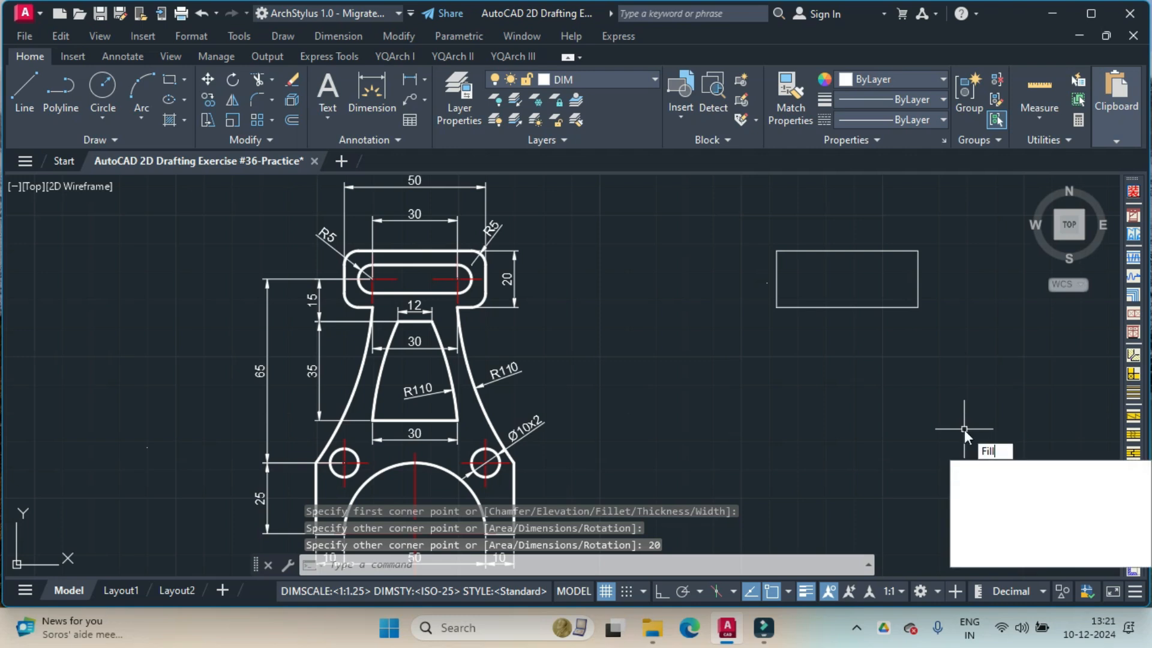
key(Return)
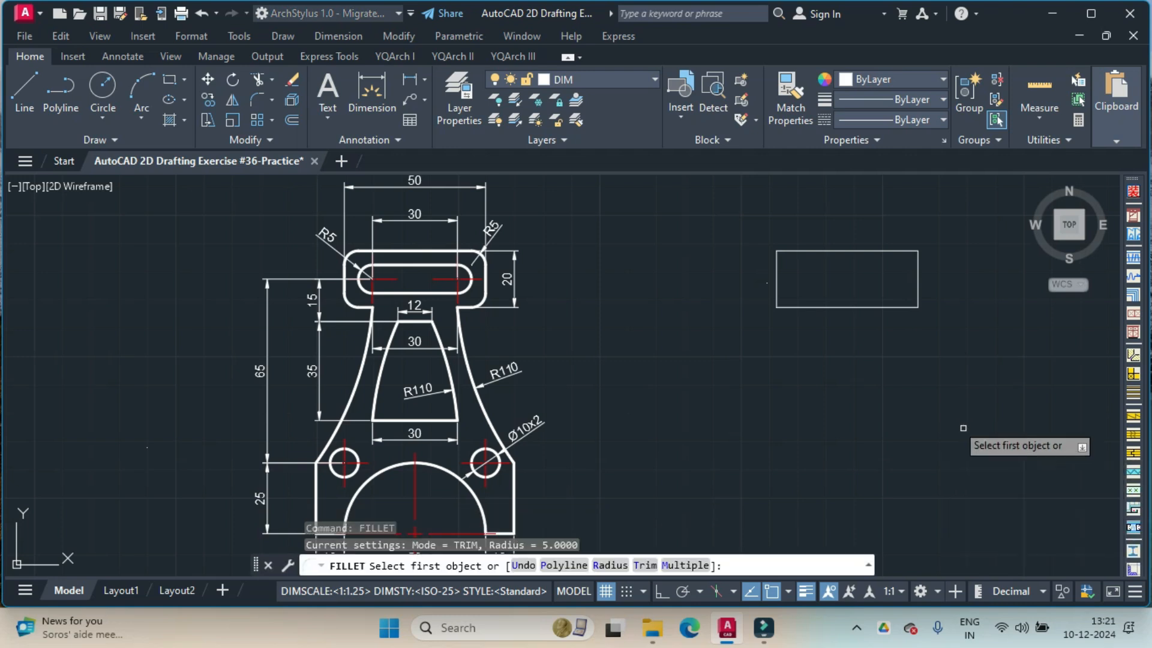
text(r)
key(Return)
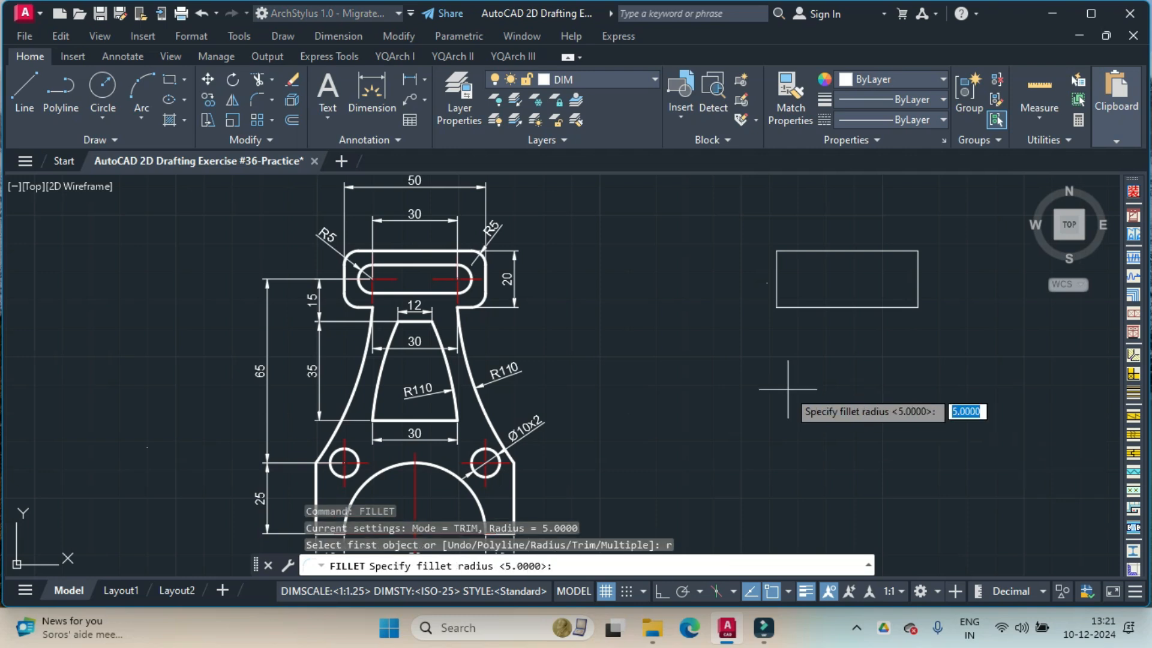
text(5)
key(Return)
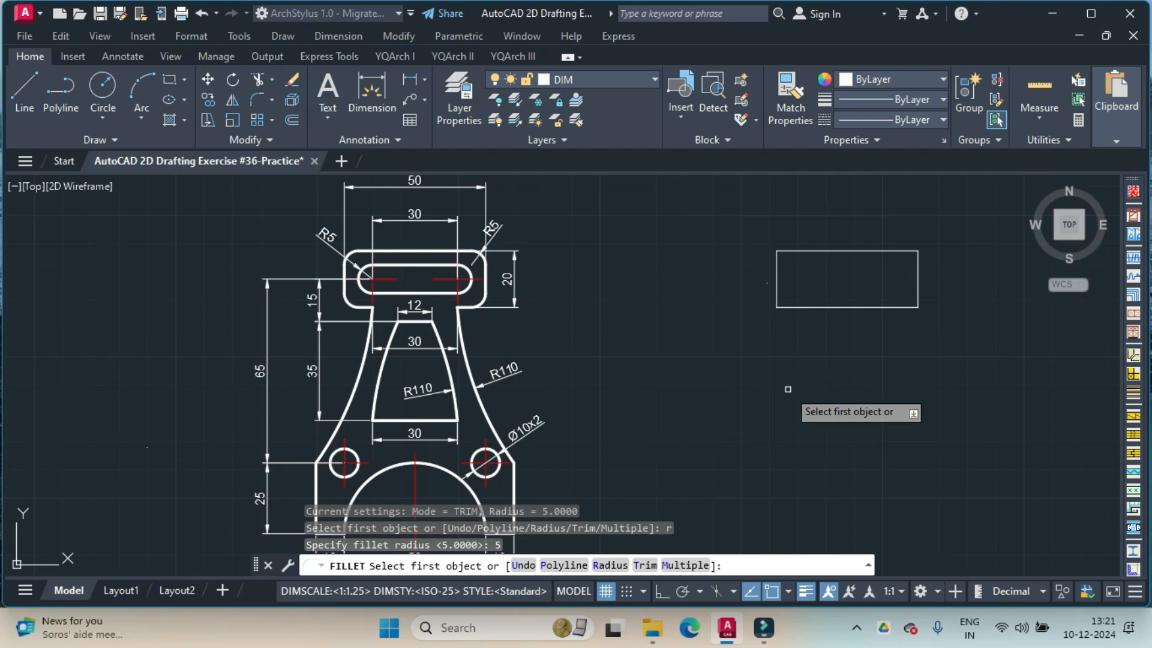
text(p)
key(Return)
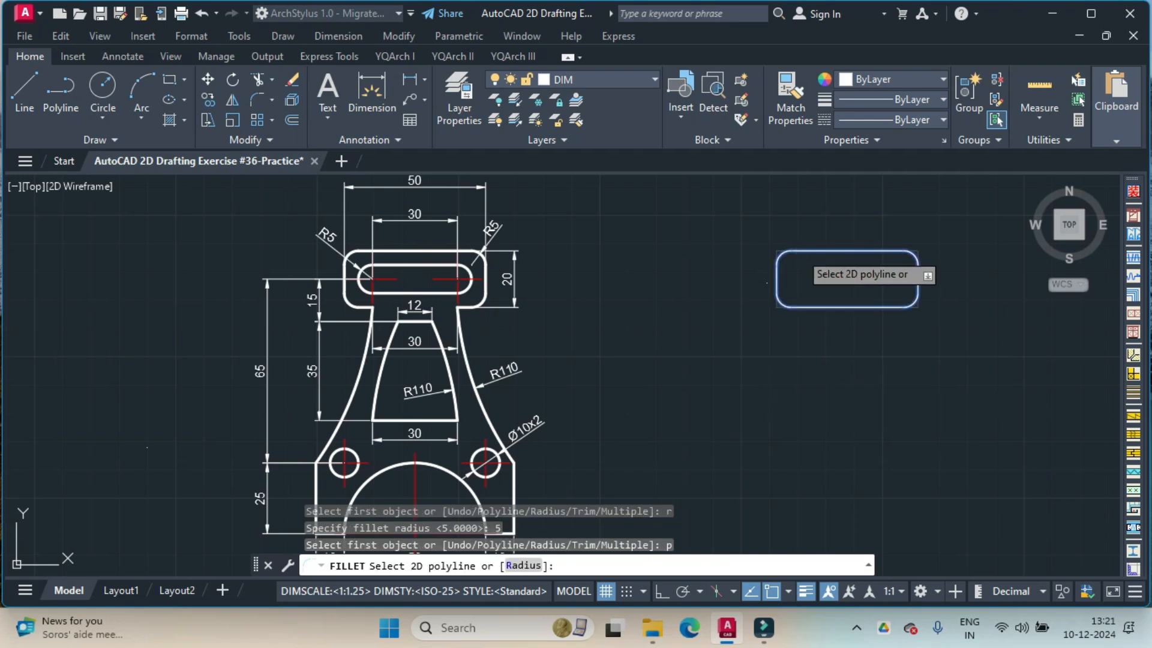
click(804, 252)
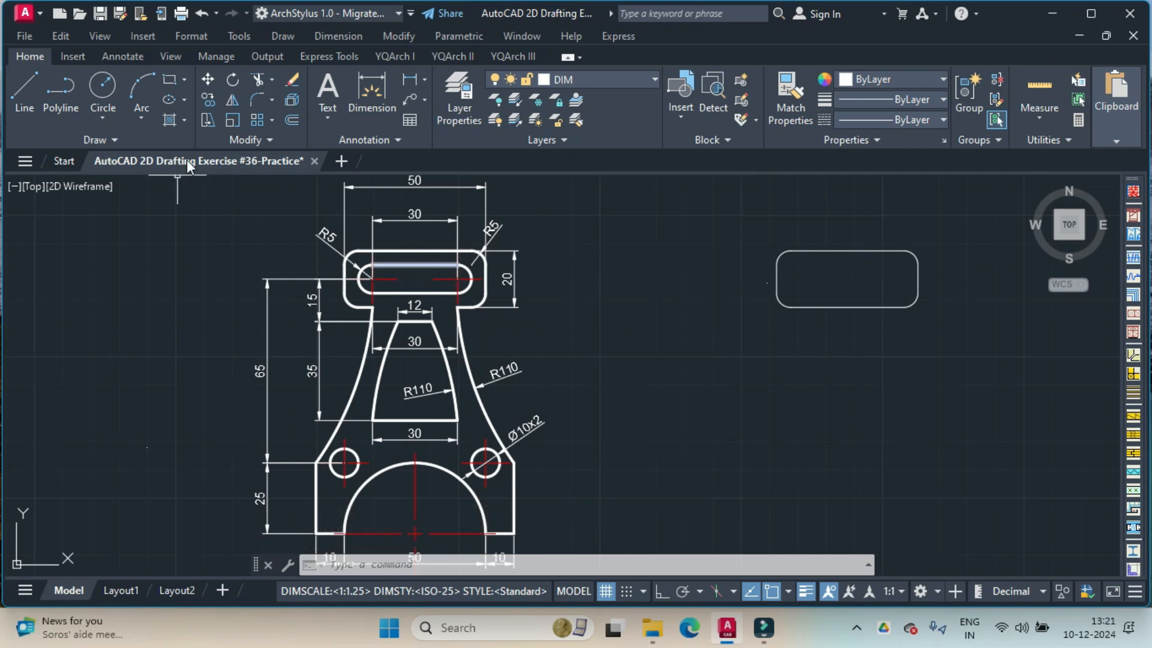
Step: Draw a second rectangle 30 wide and 10 high below the rounded rectangle
click(170, 79)
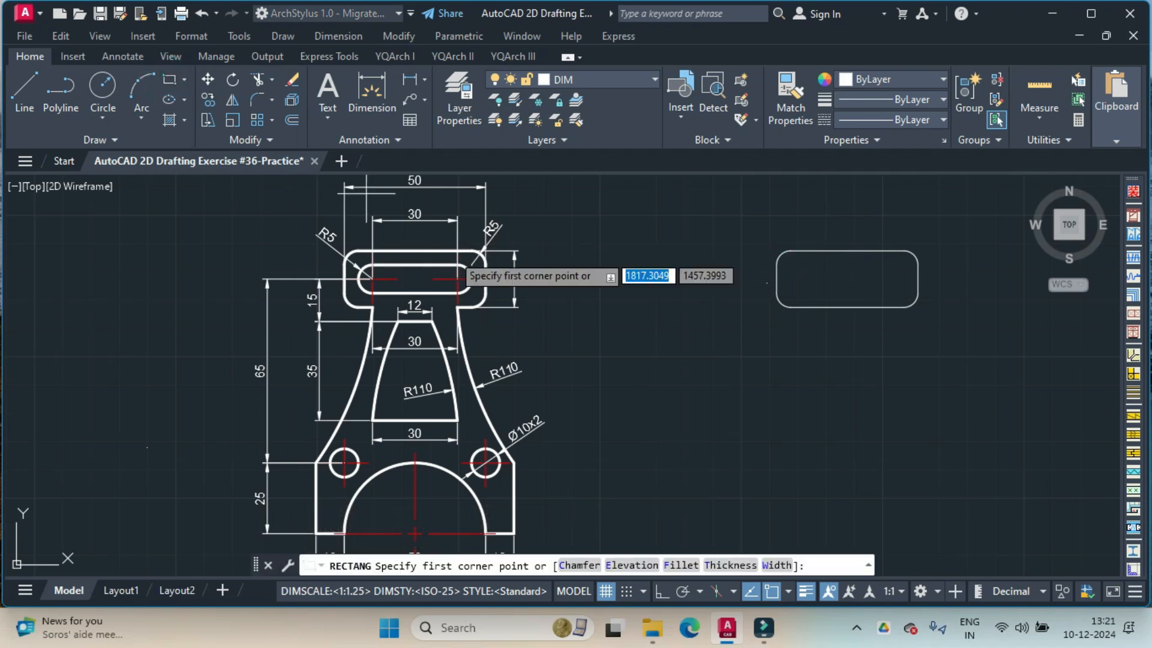
click(780, 370)
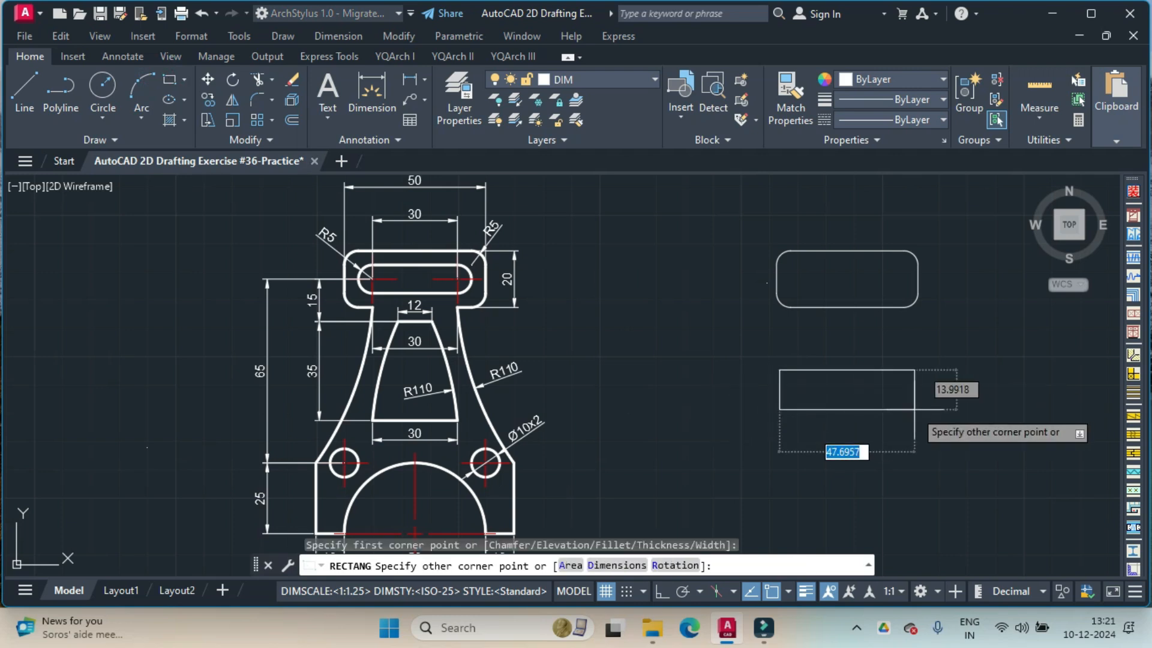
text(30)
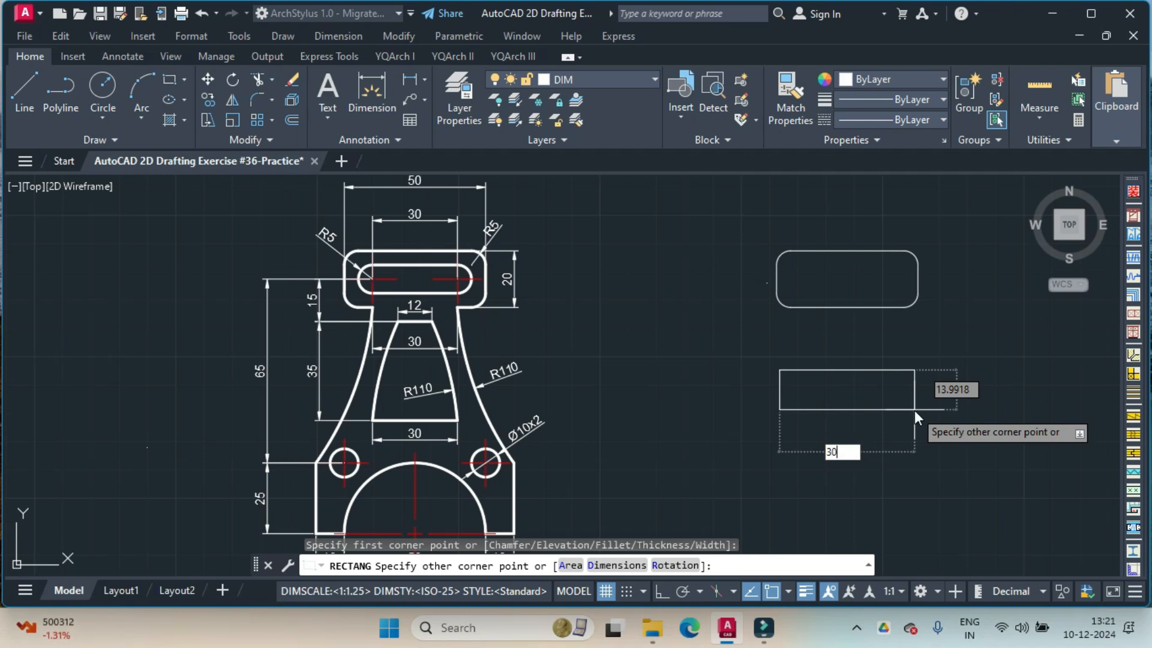
key(Tab)
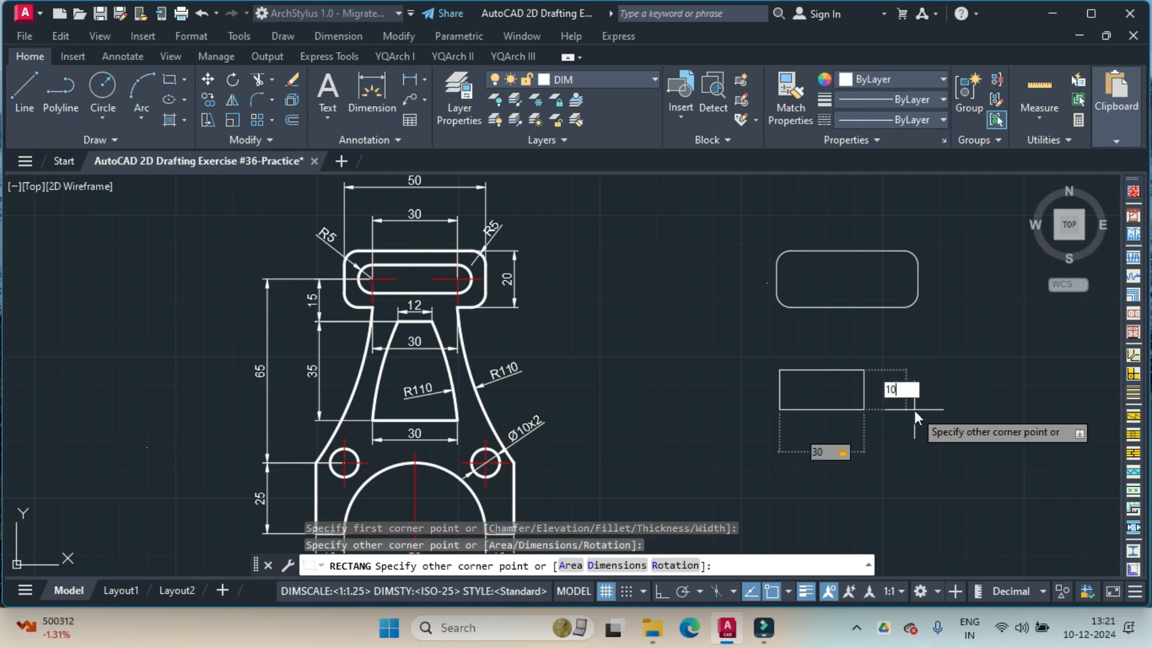
text(10)
key(Return)
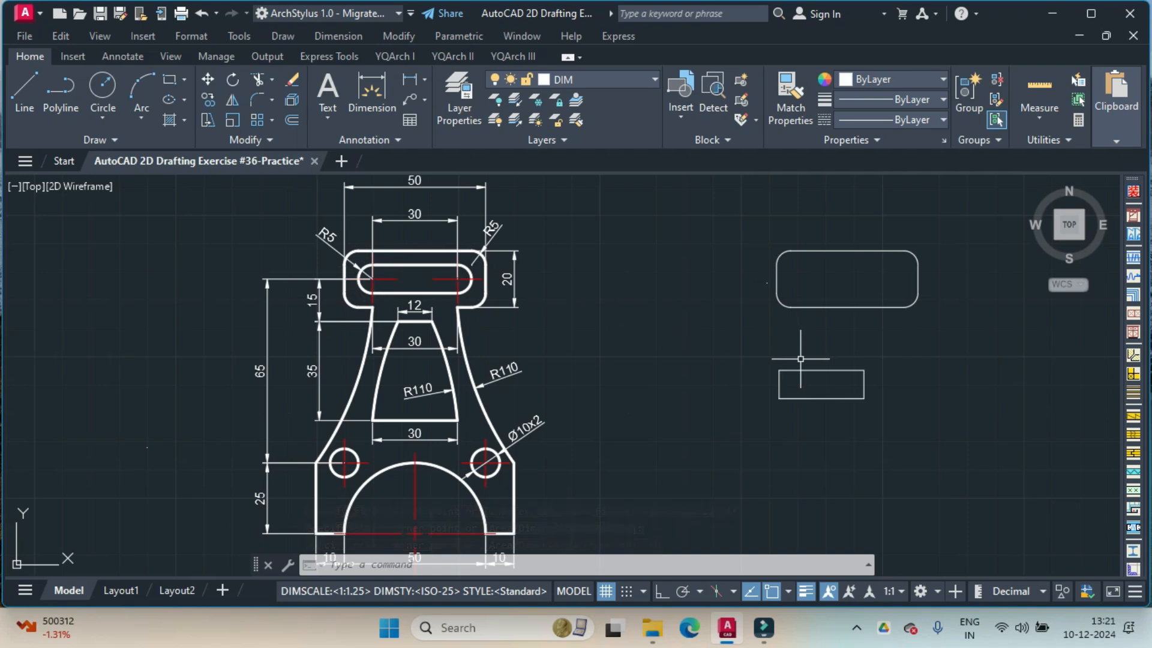
text(explode)
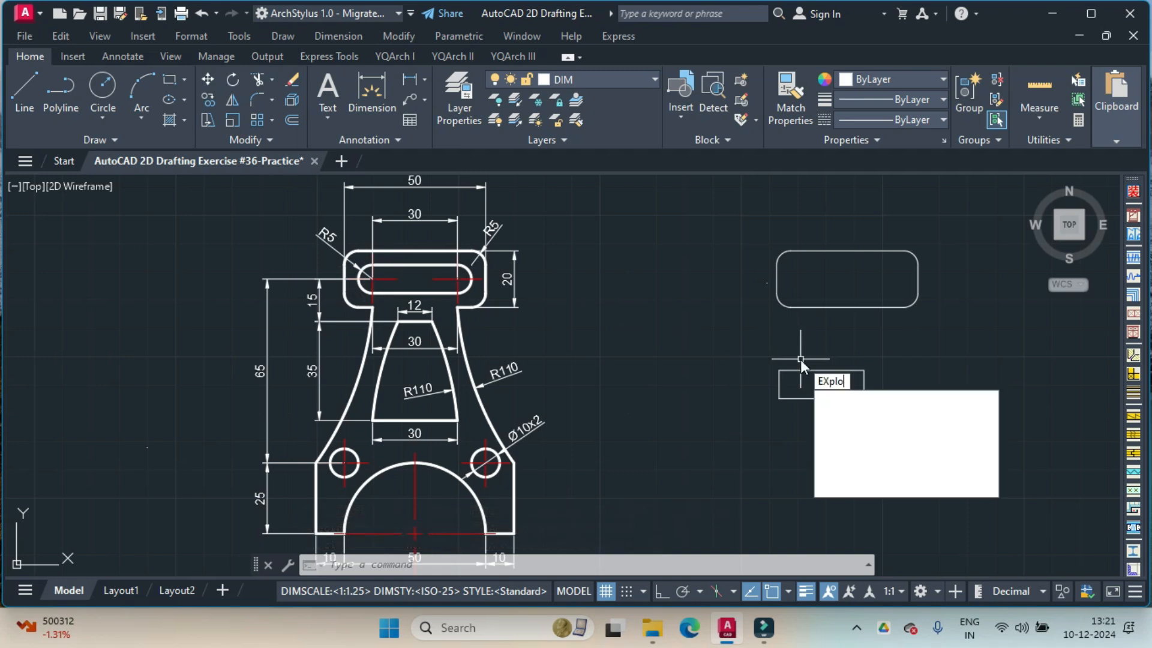
key(Return)
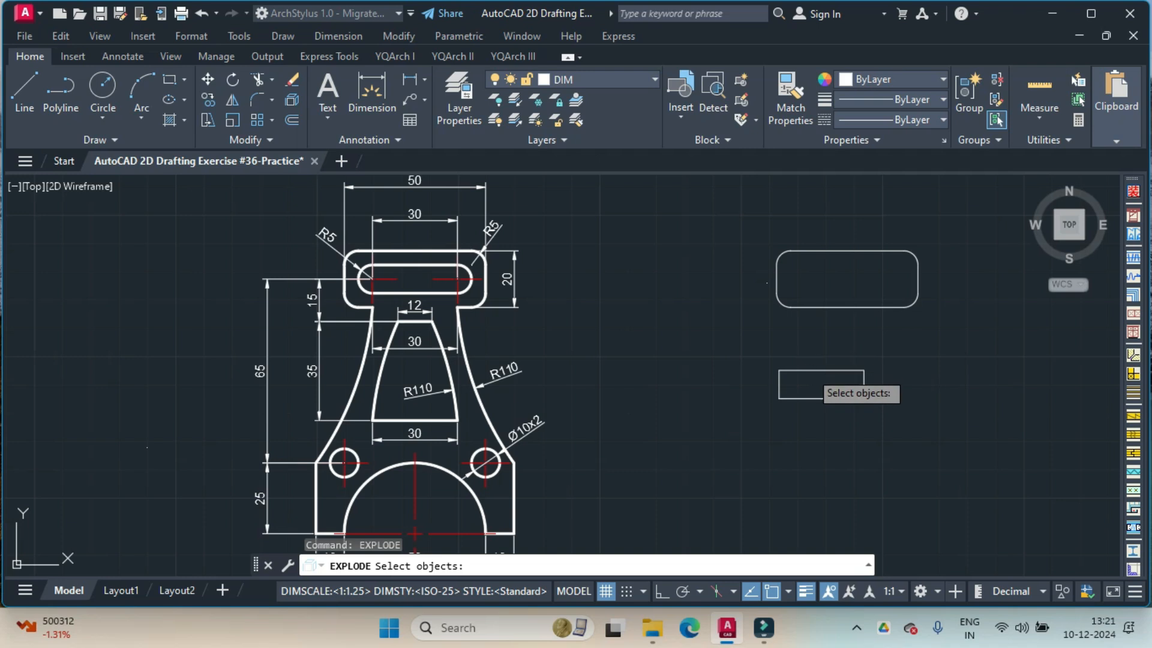
click(810, 373)
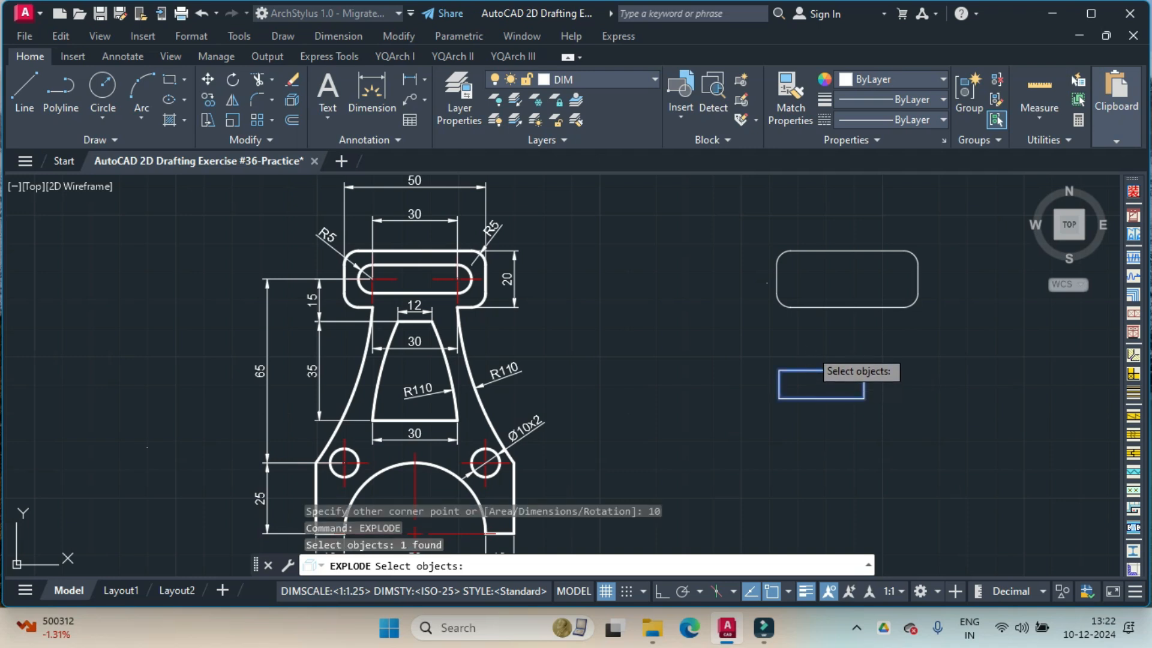
key(Escape)
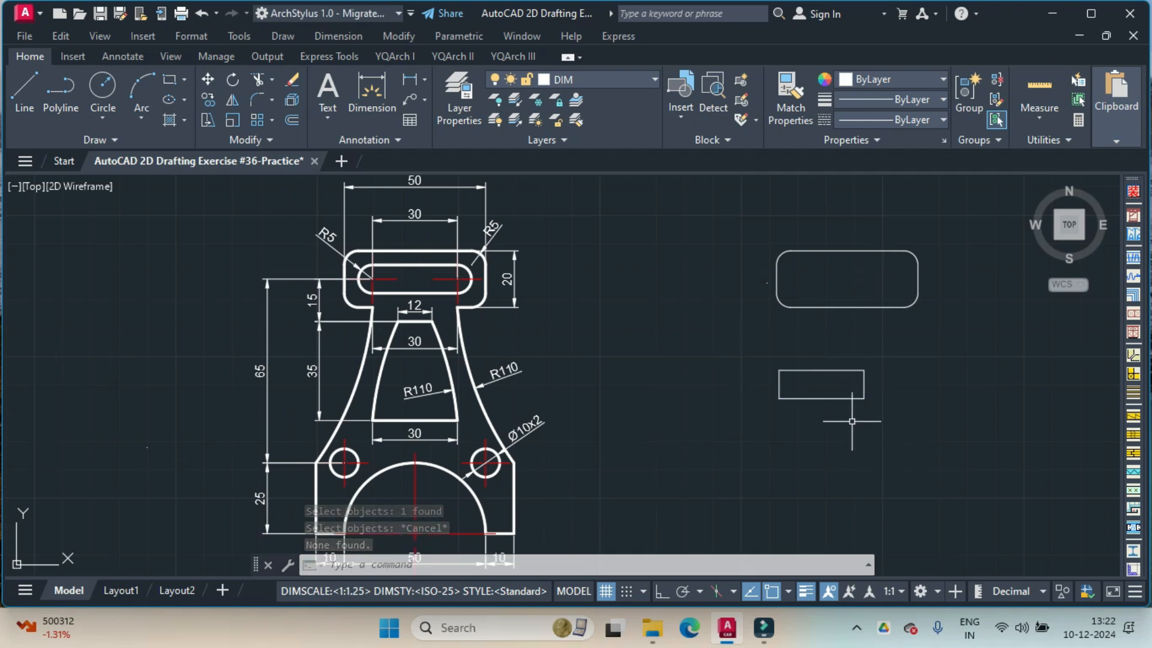
Step: Move the 30 by 10 rectangle by its geometric center onto the geometric center of the rounded rectangle
text(move)
key(Return)
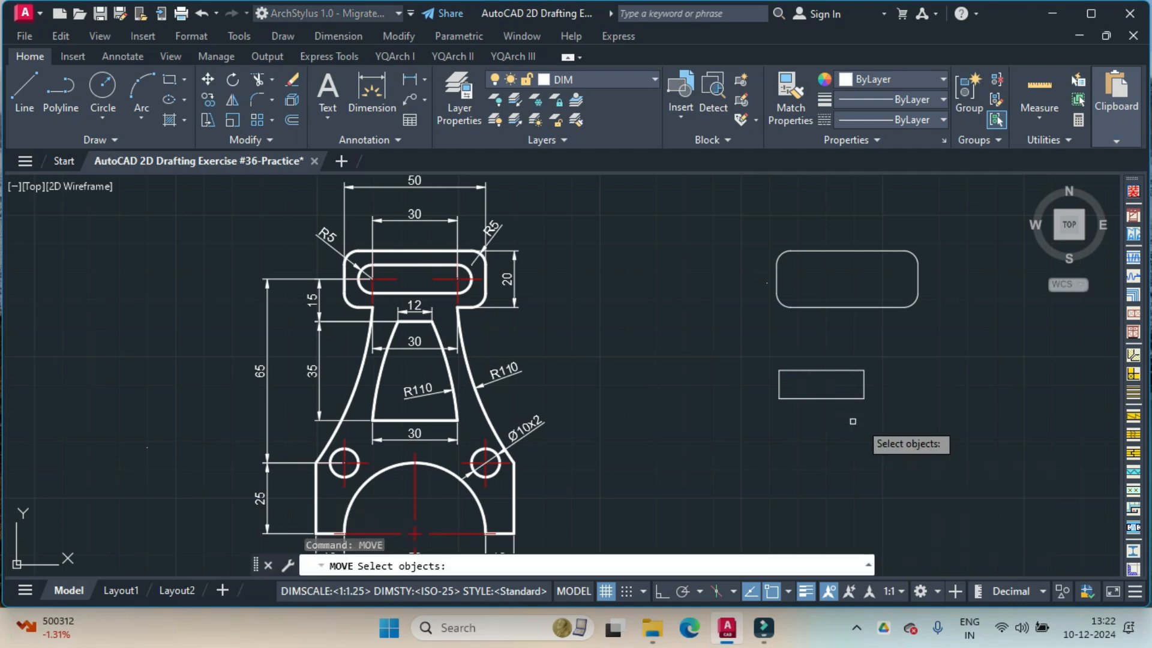
click(817, 370)
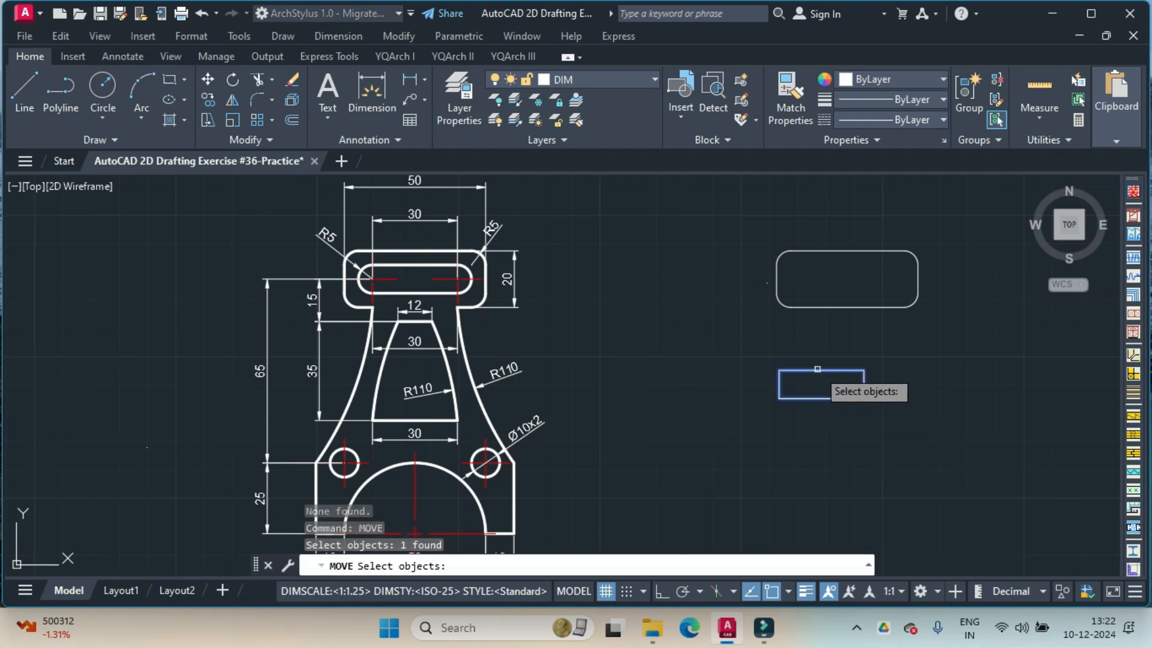
key(Return)
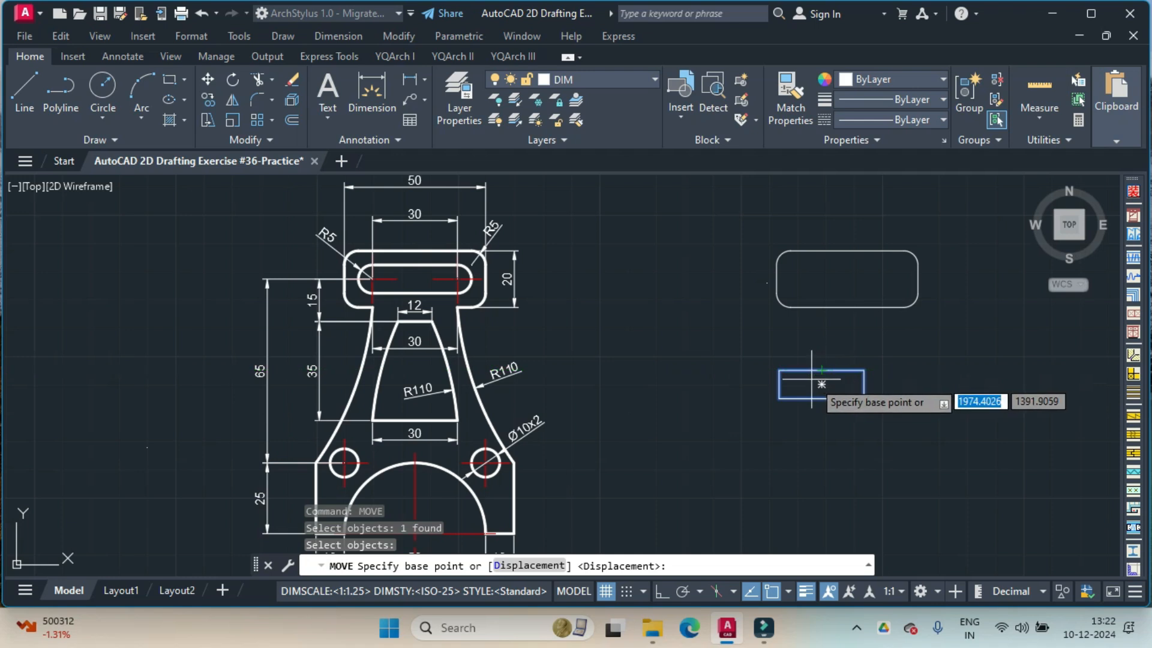
click(822, 384)
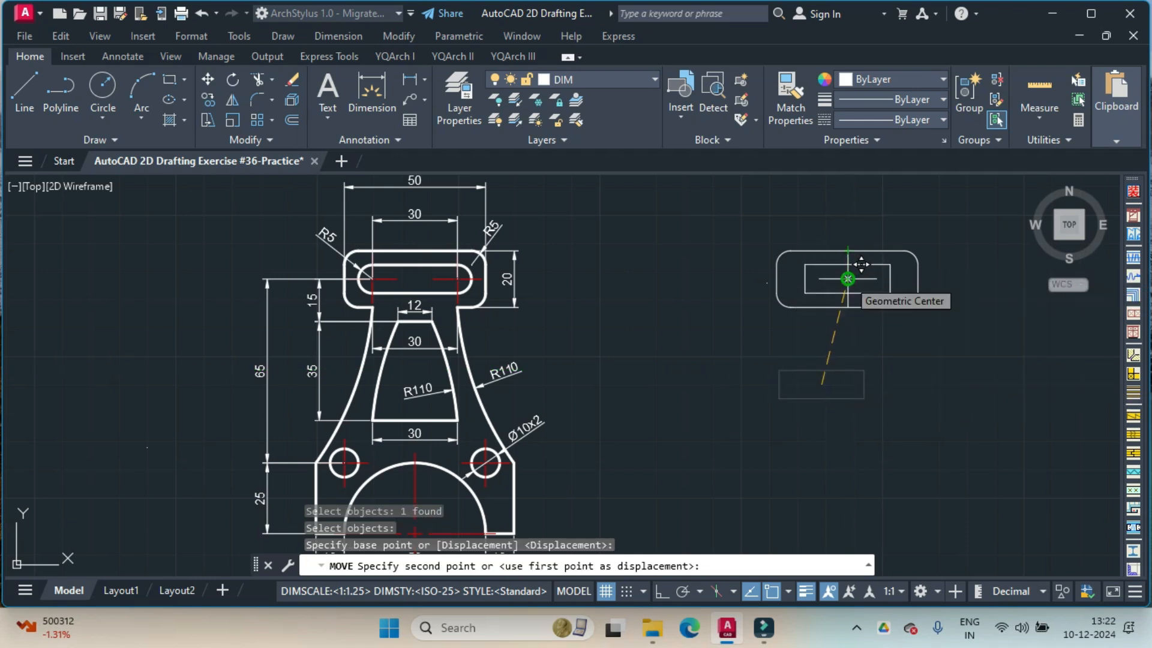
click(847, 278)
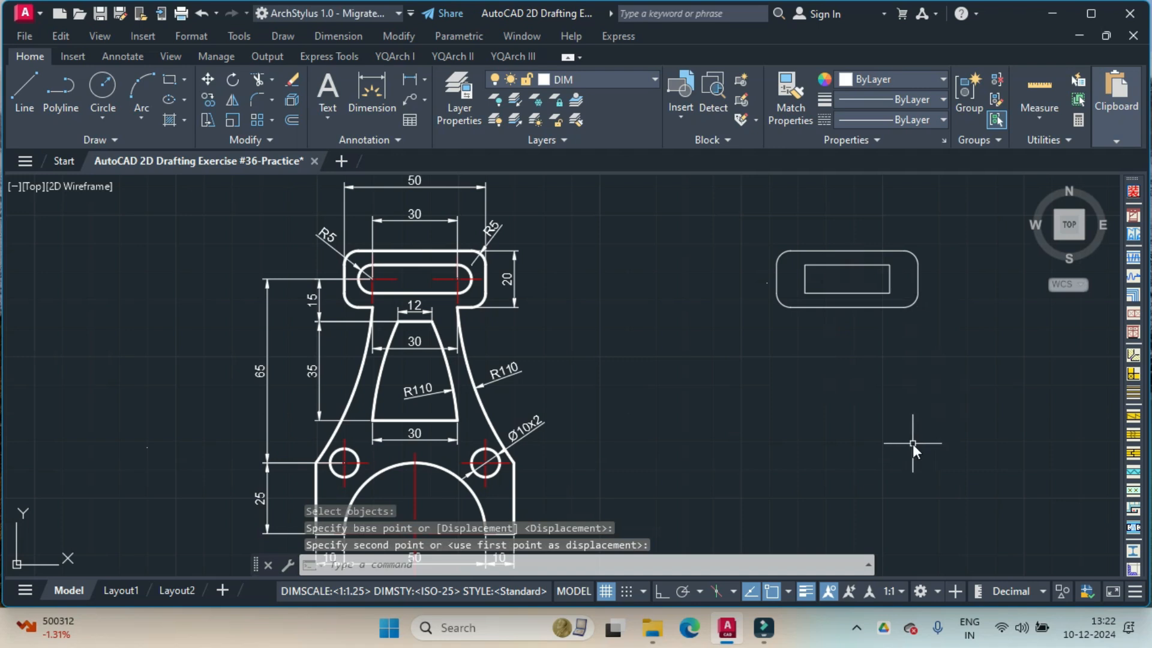
Step: Explode the inner 30 by 10 rectangle and erase its two short vertical sides
text(EXplo)
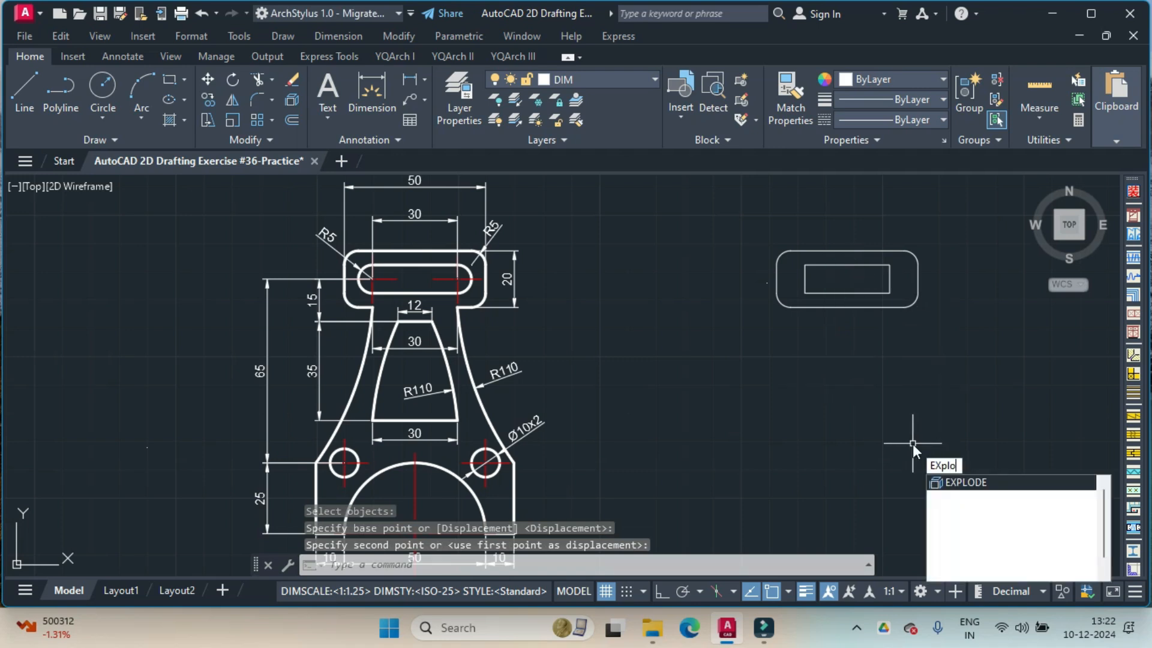
key(Return)
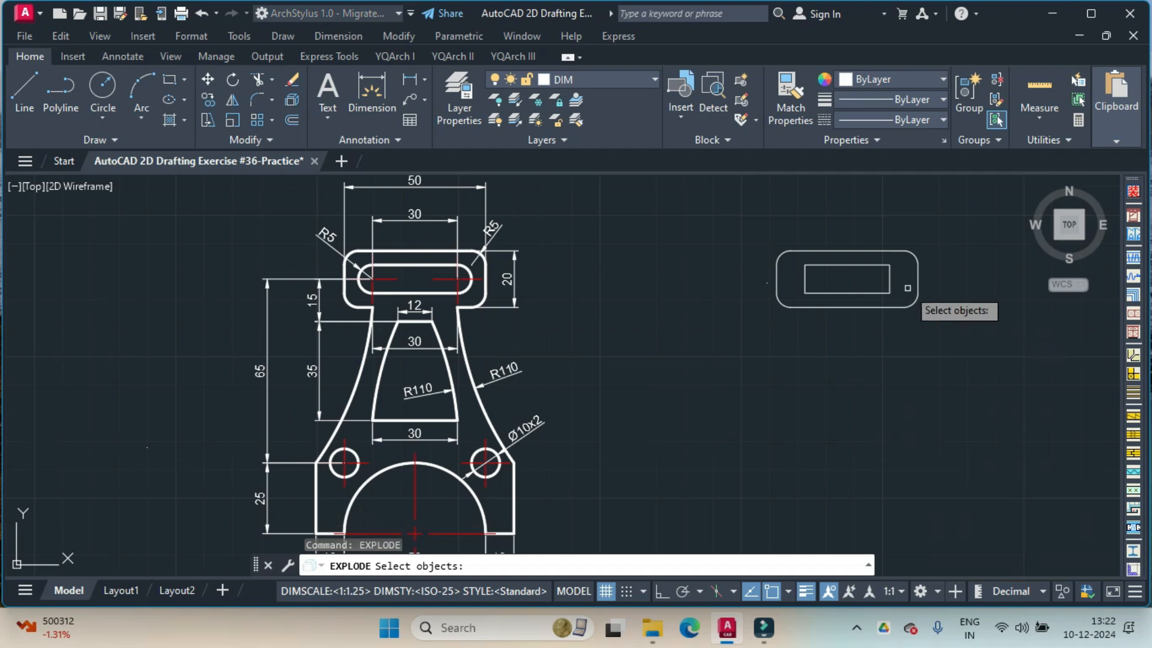
click(864, 265)
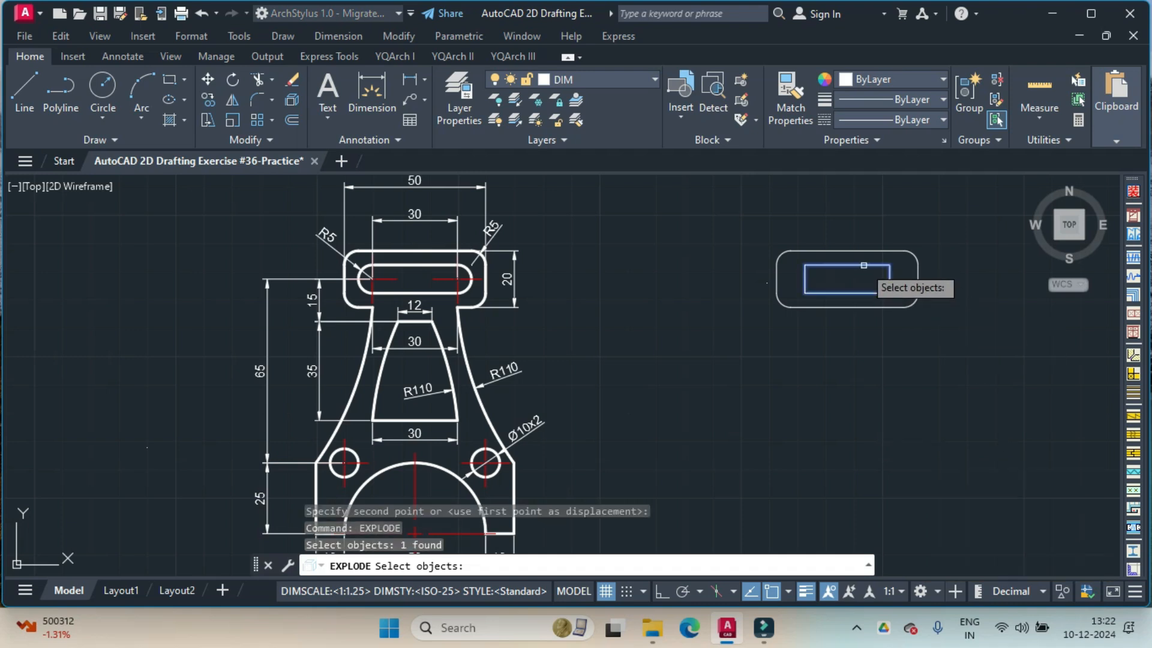
key(Return)
text(e)
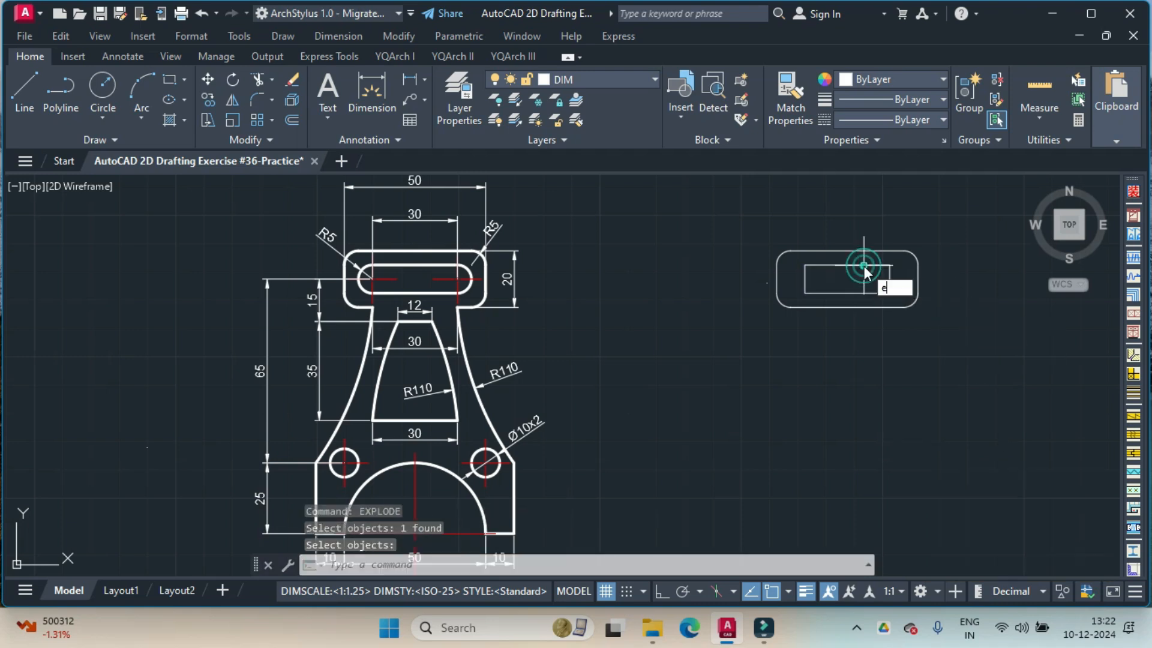
key(Return)
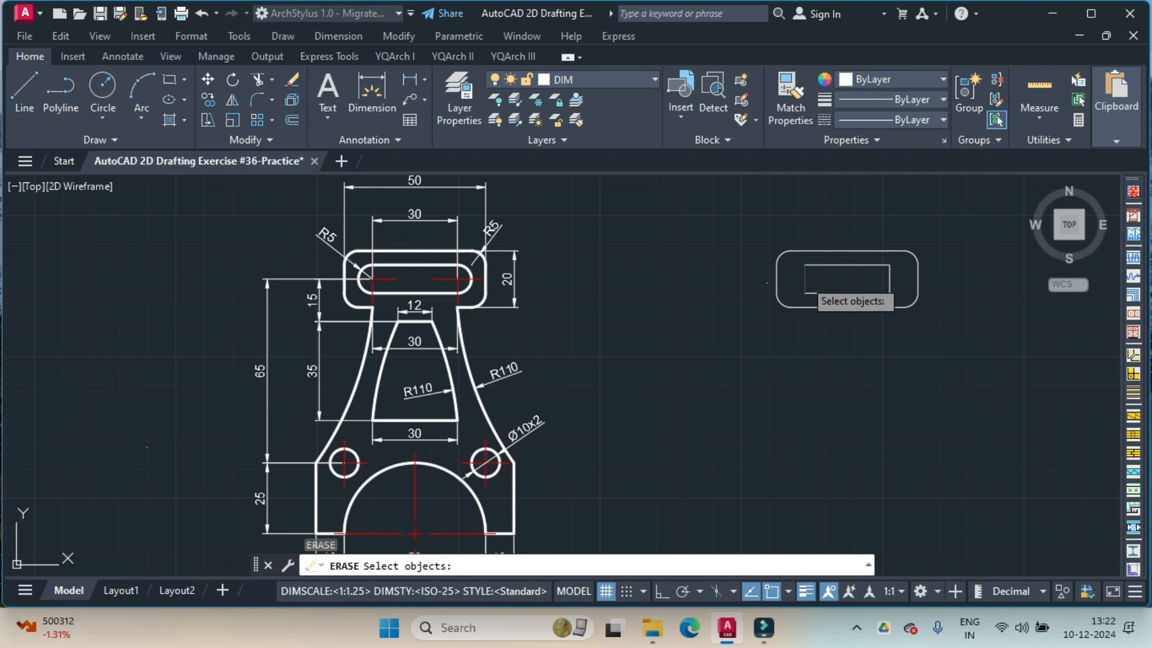
click(802, 278)
click(889, 280)
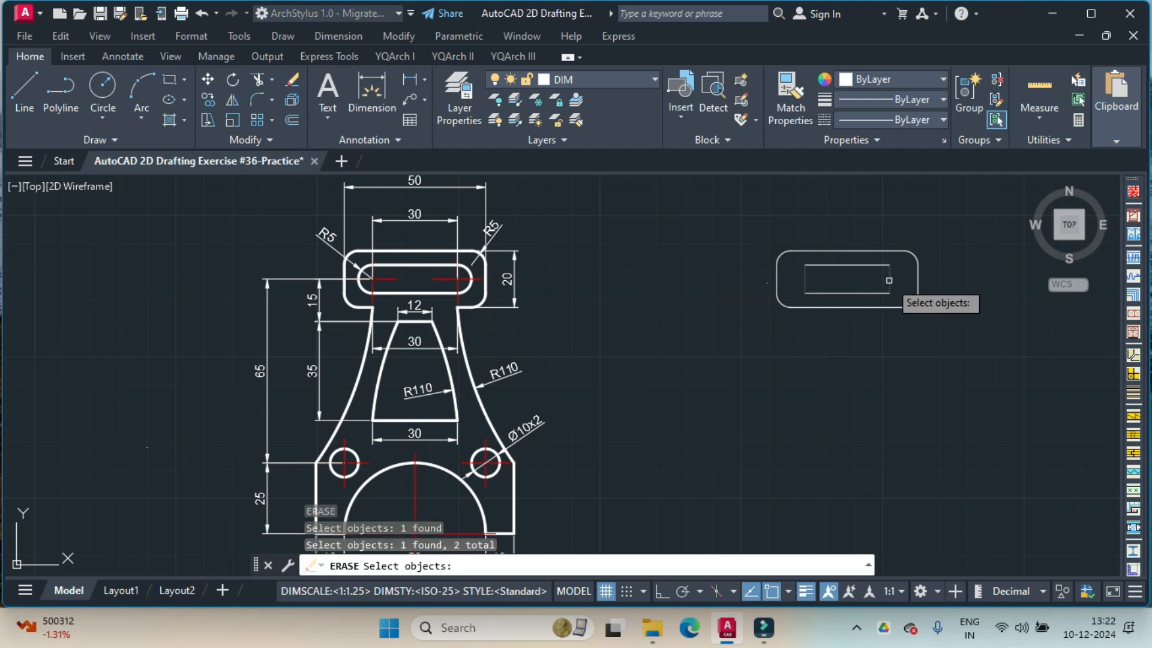
key(Return)
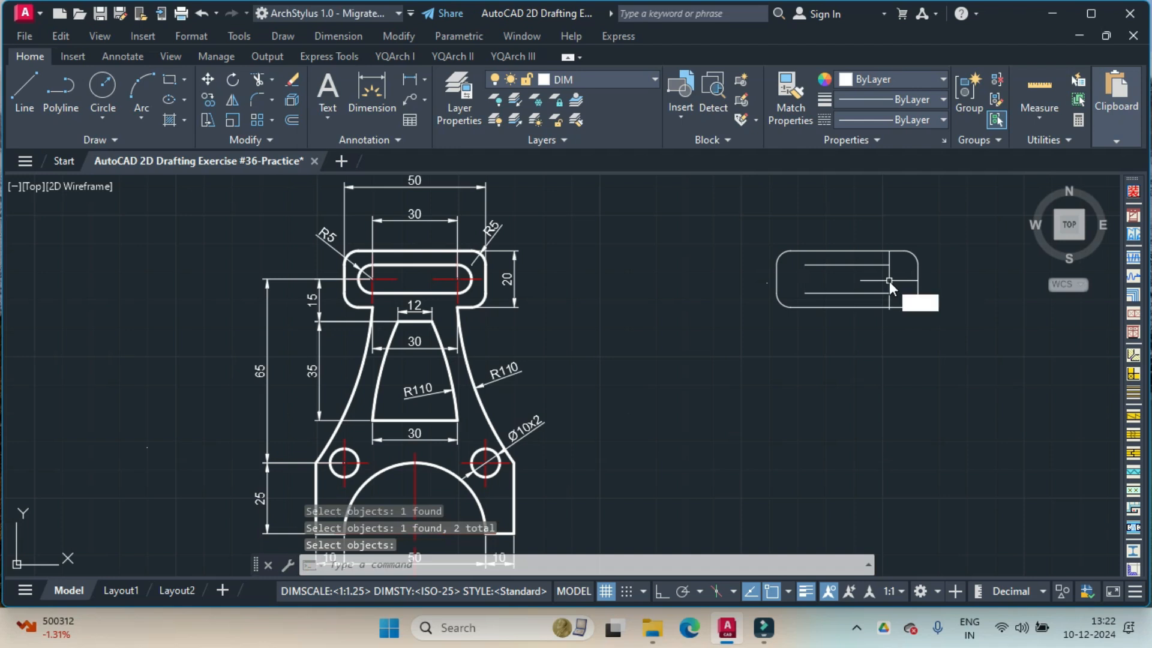
Step: Fillet the two parallel slot lines at both open ends to close the slot with semicircular arcs
text(fillet)
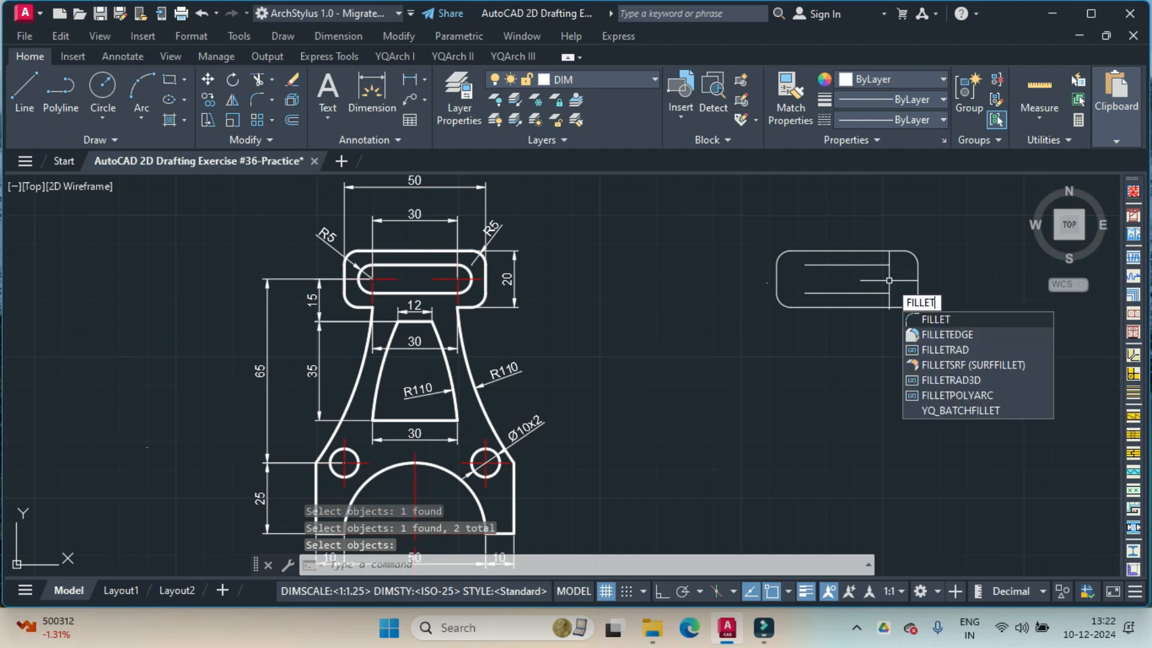
key(Return)
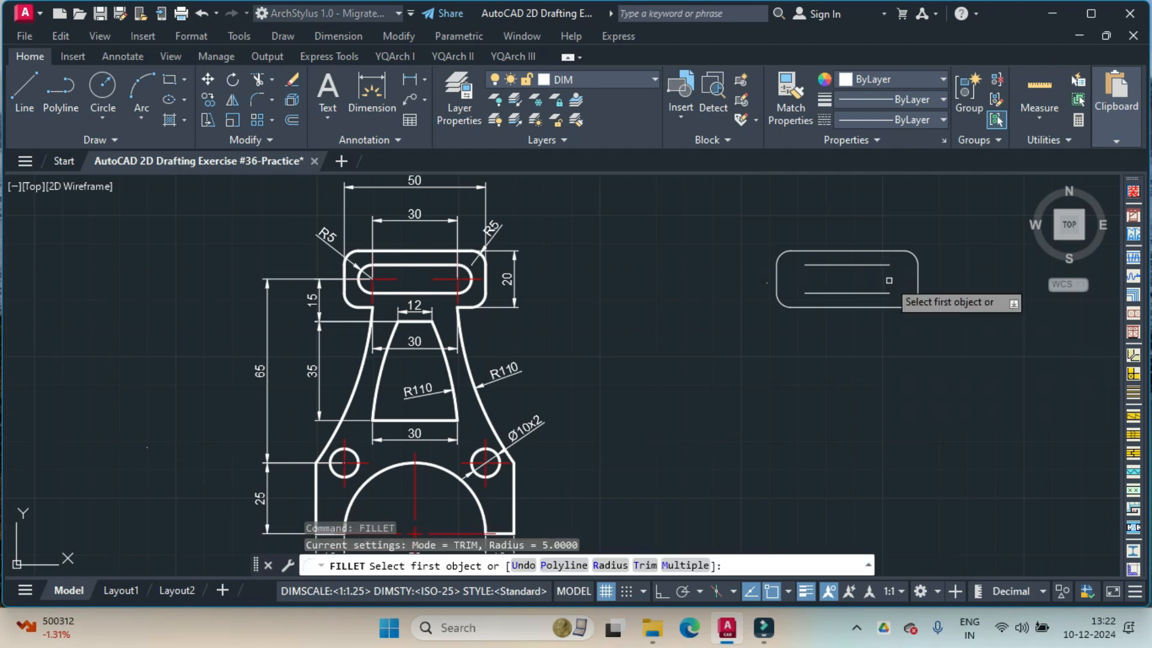
click(810, 264)
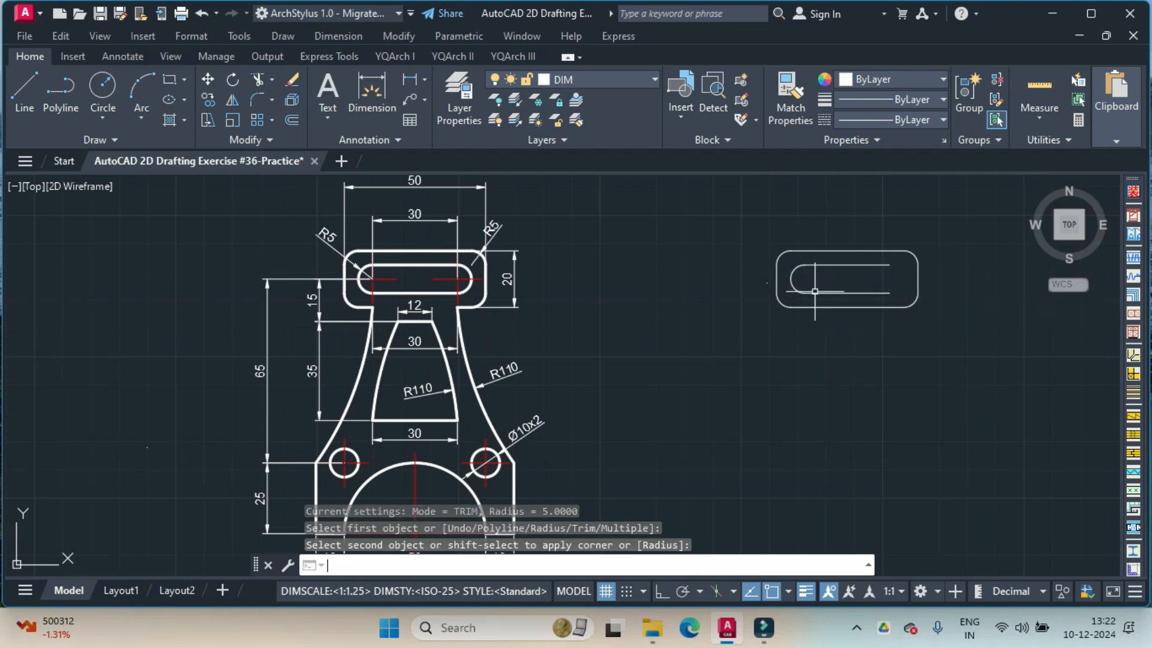
click(814, 291)
key(Return)
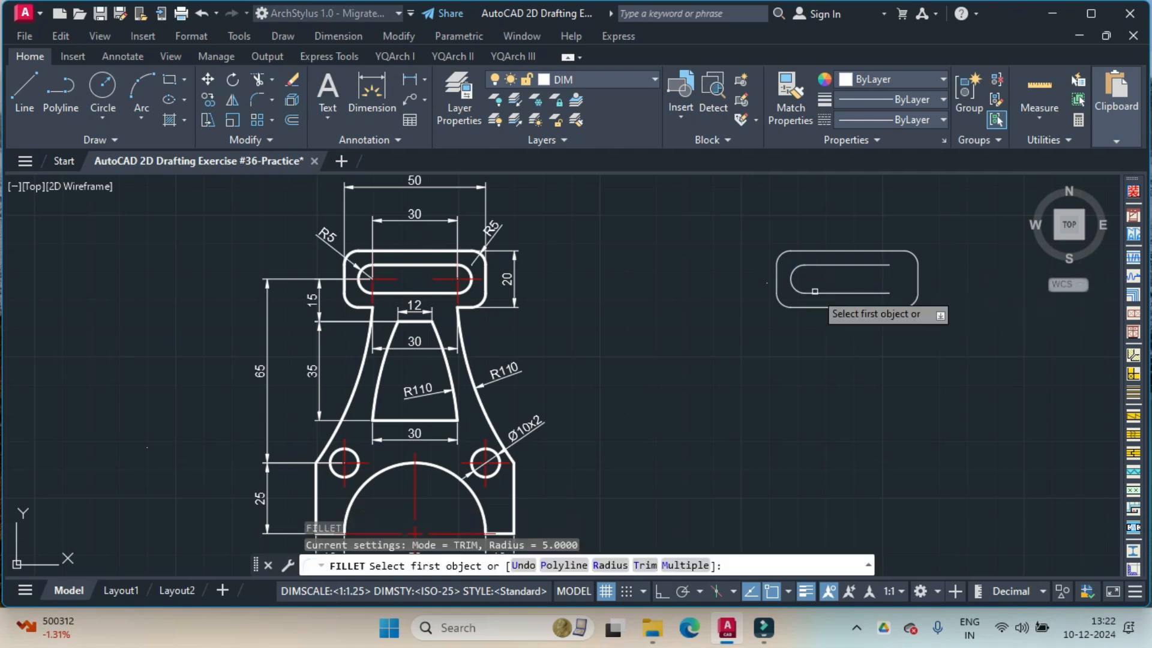
click(886, 293)
click(882, 265)
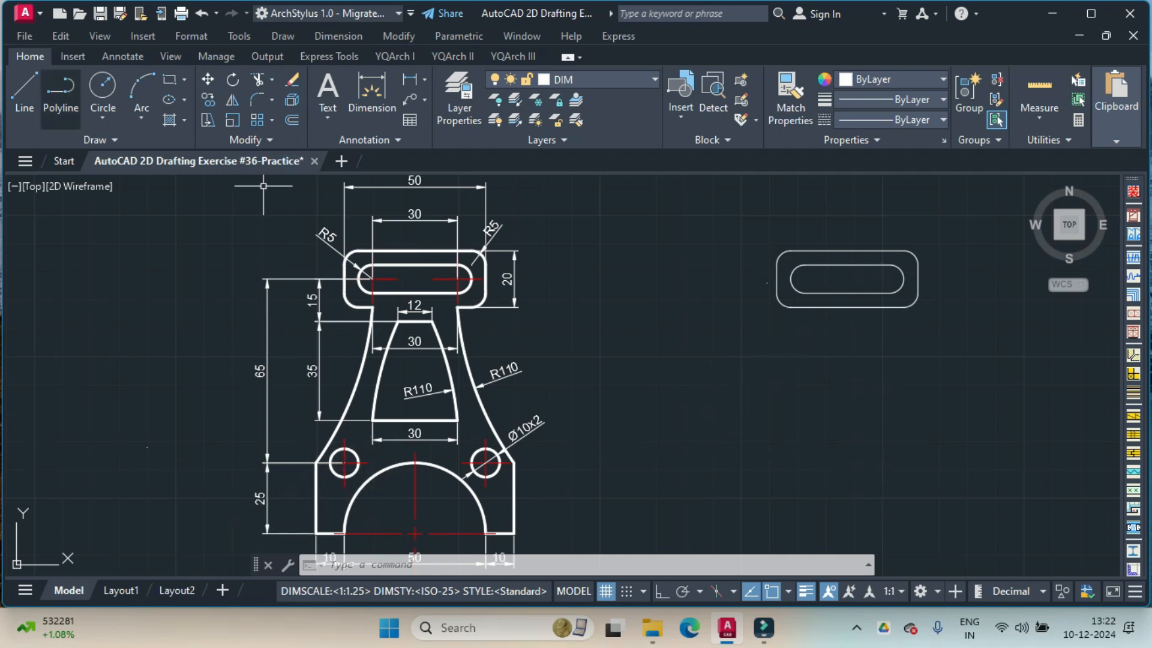
Step: With Ortho on, draw a vertical centerline 90 long straight down from the center of the slot
click(18, 90)
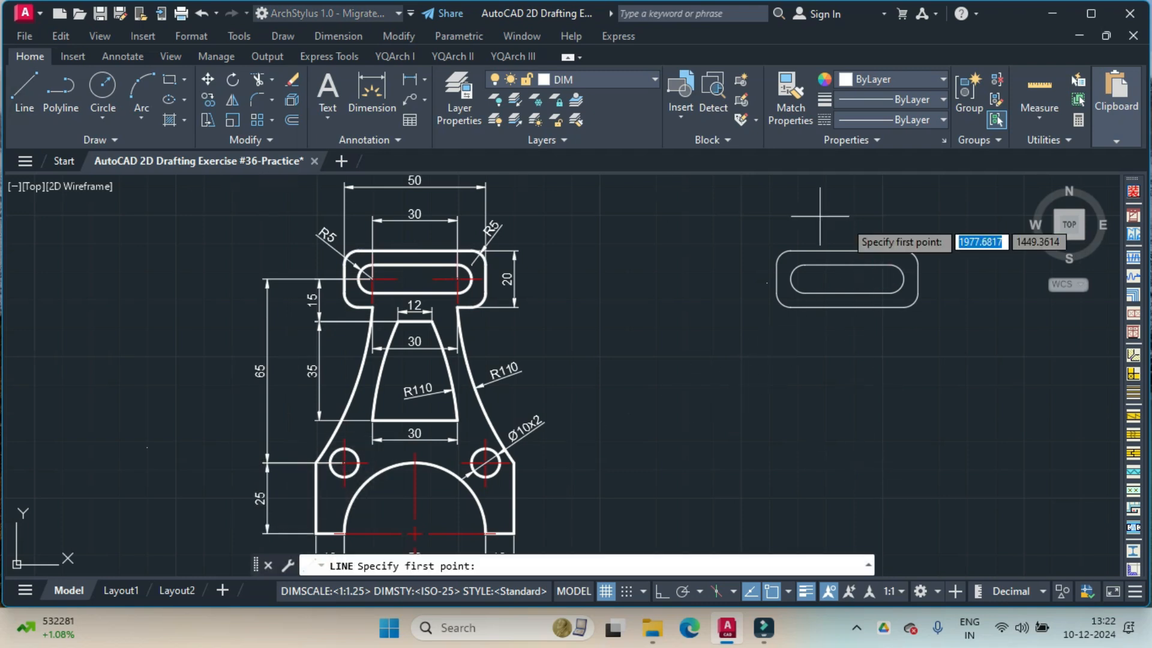
click(848, 278)
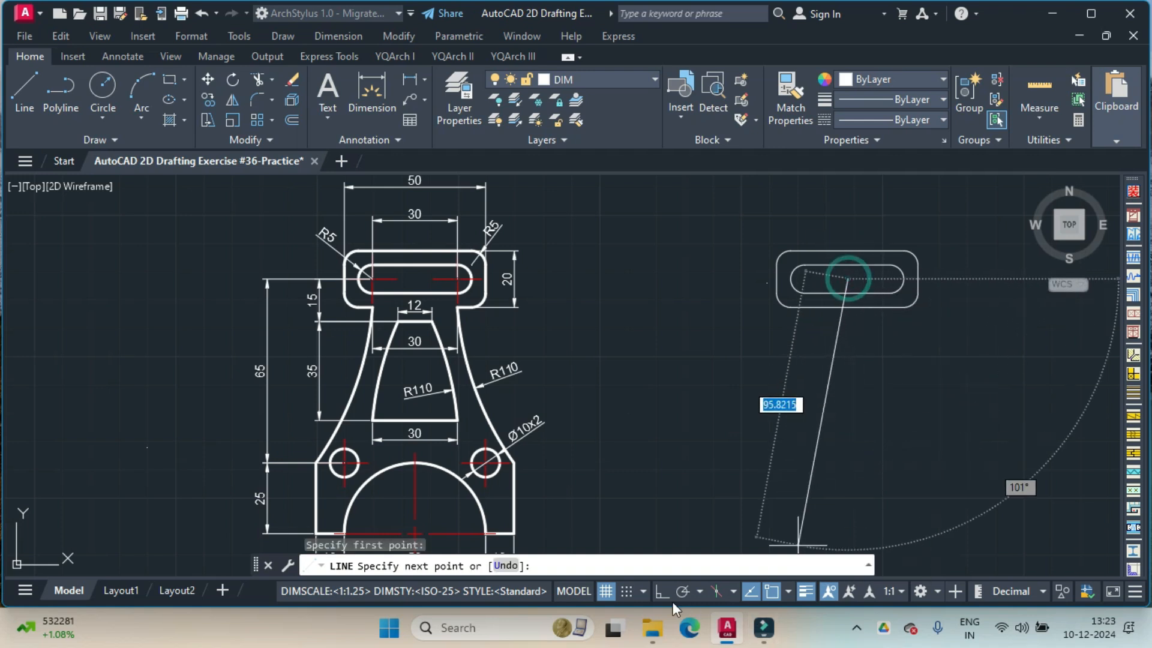
key(F8)
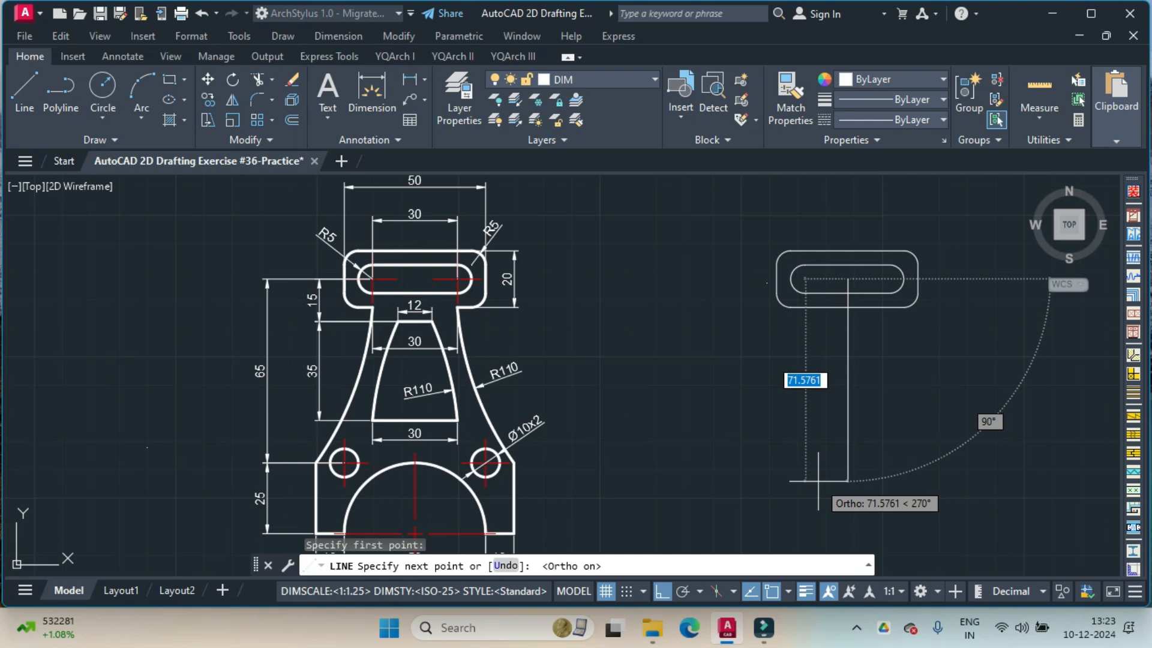
text(90)
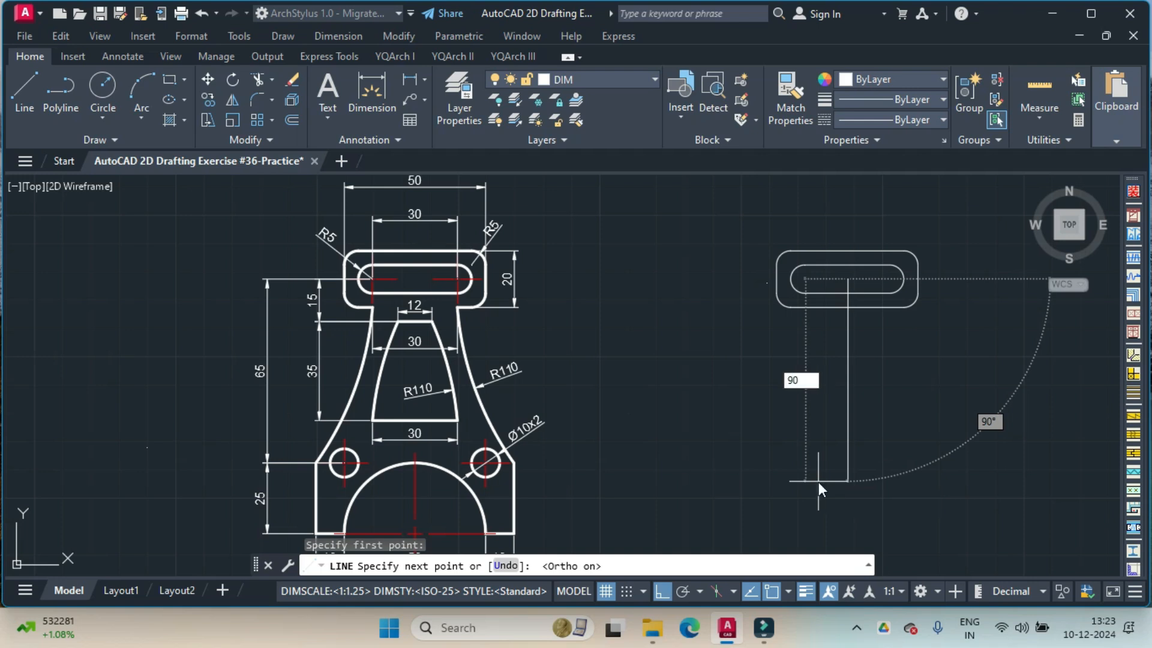
key(Return)
key(Return)
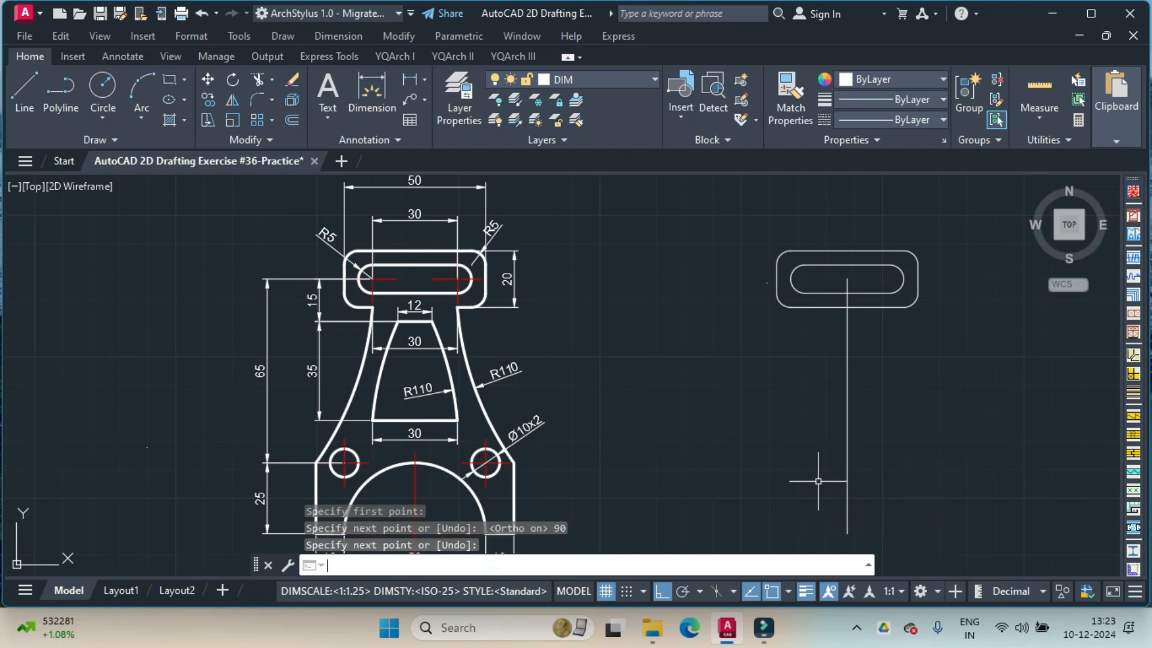
Step: Draw a circle of diameter 50 centered on the lower end of the vertical centerline
mouse_move(818, 481)
middle_down()
mouse_move(771, 386)
mouse_move(783, 377)
middle_up()
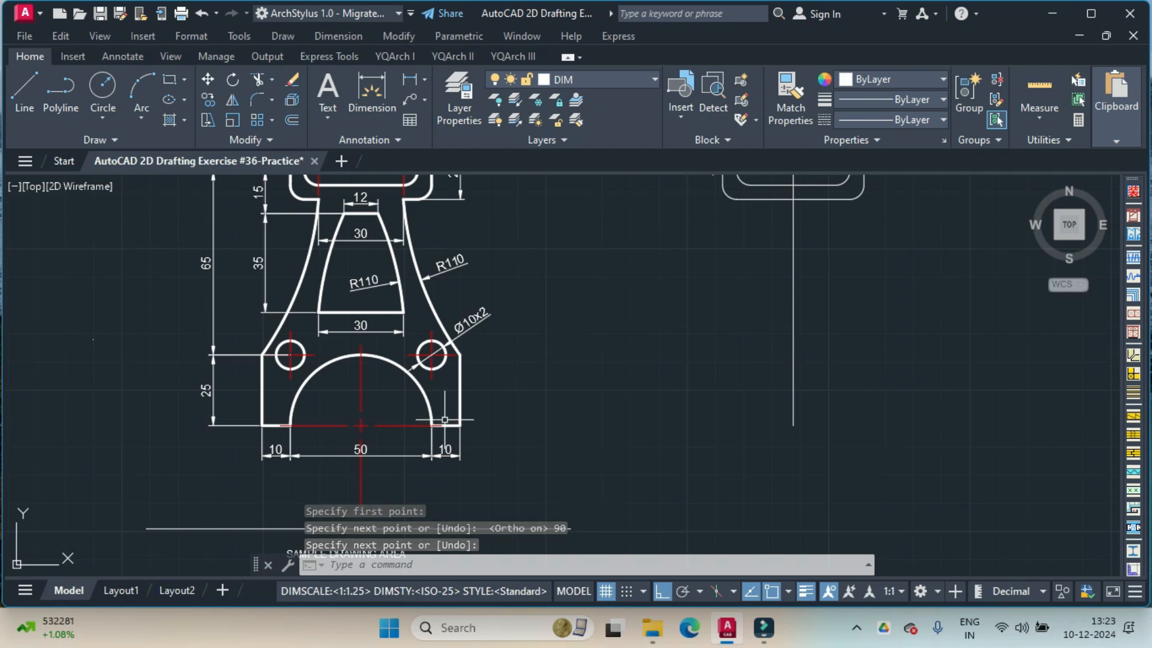
click(102, 119)
click(103, 90)
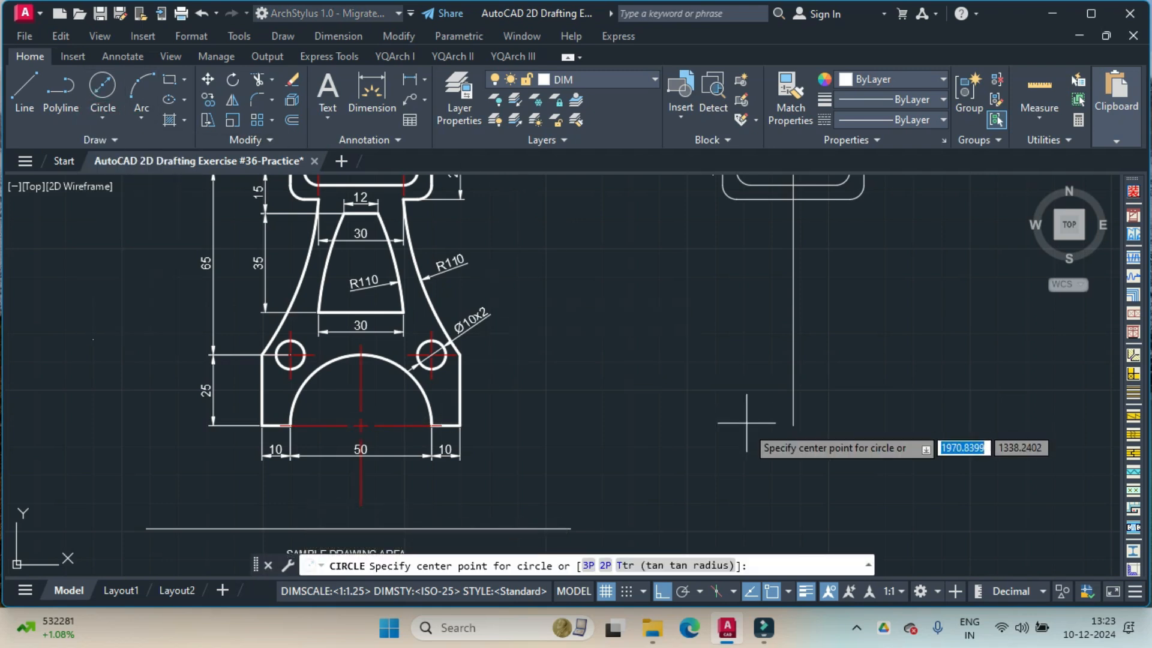
click(793, 425)
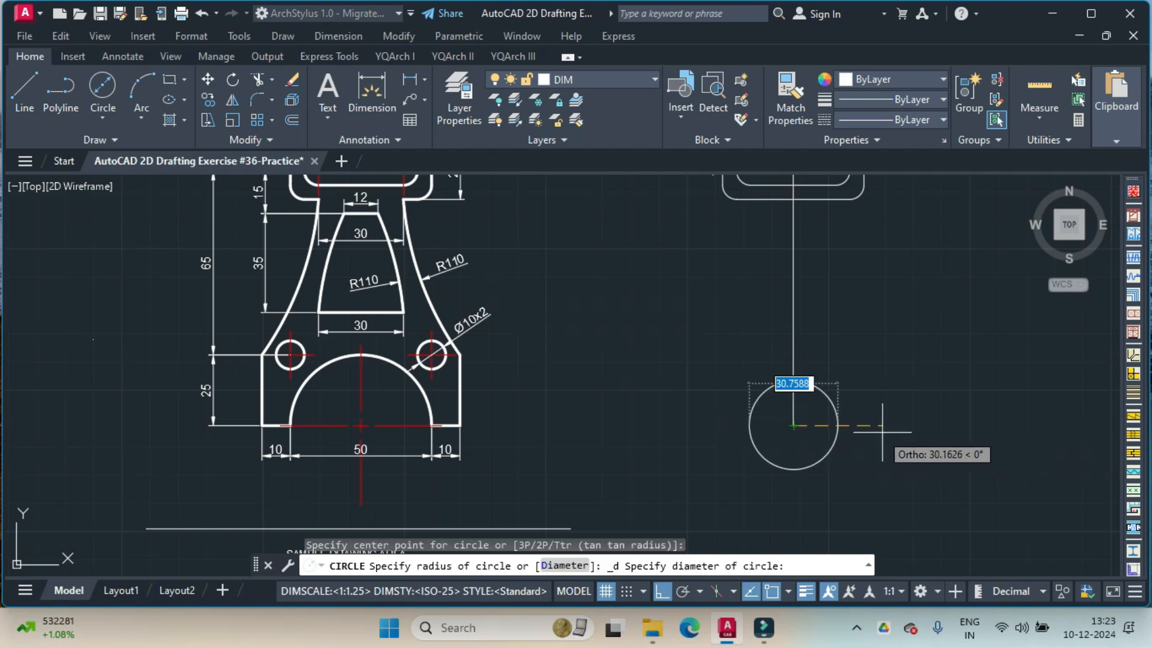
text(50)
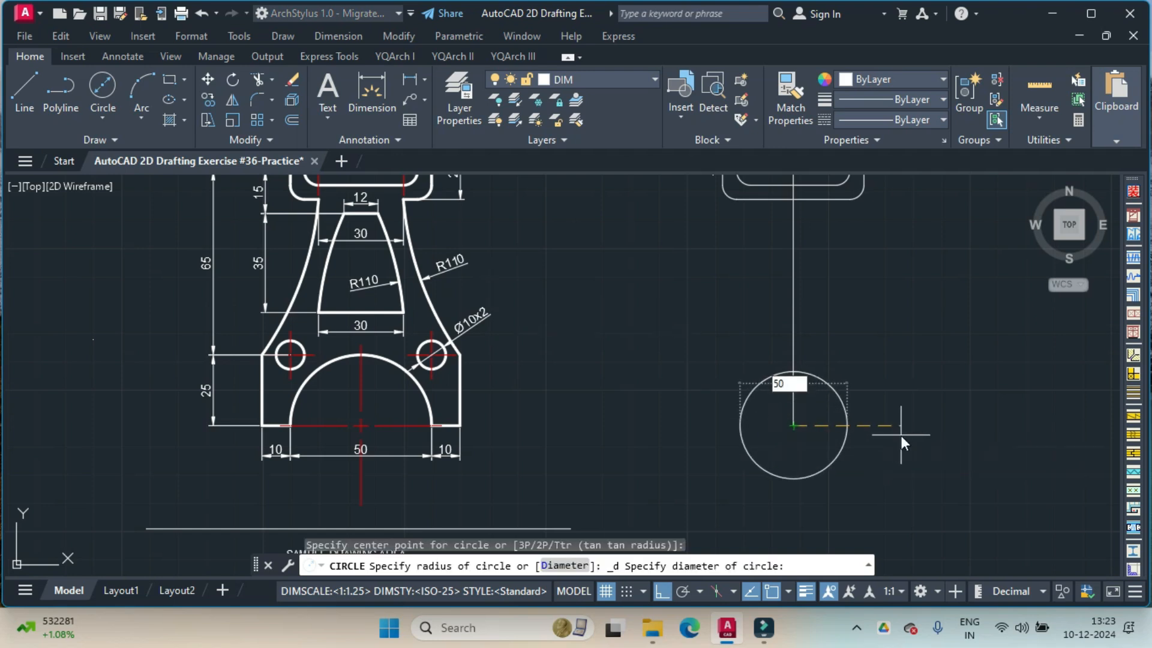
key(Return)
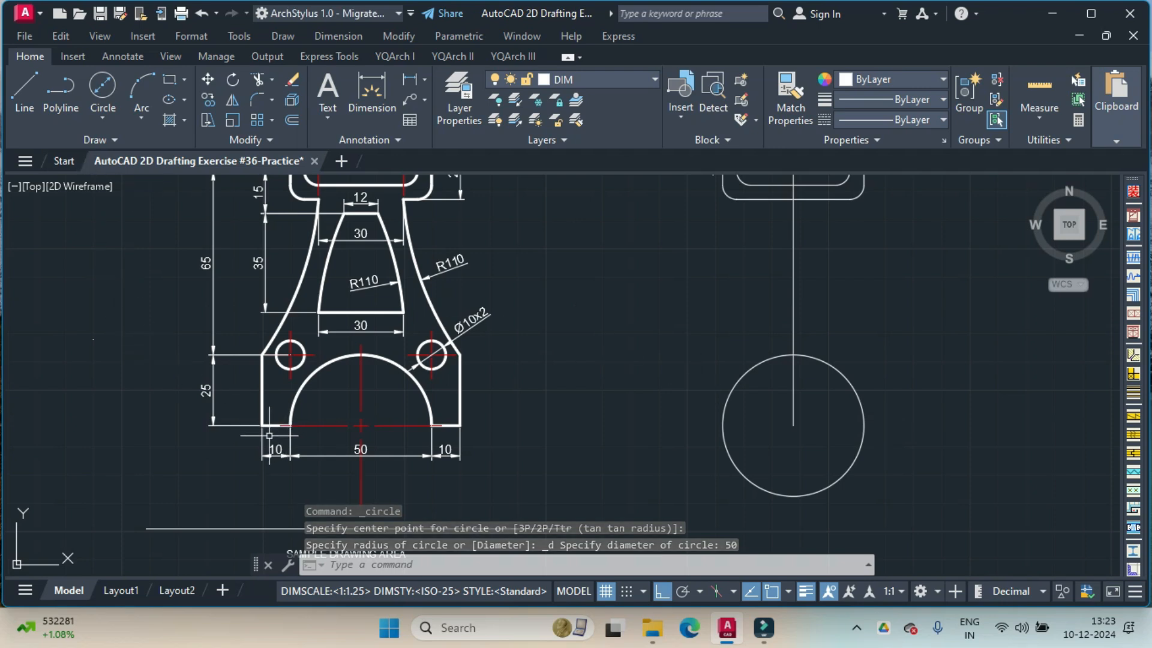
Step: From the left quadrant of the 50 diameter circle, draw a line 10 to the left and 25 straight up
click(24, 102)
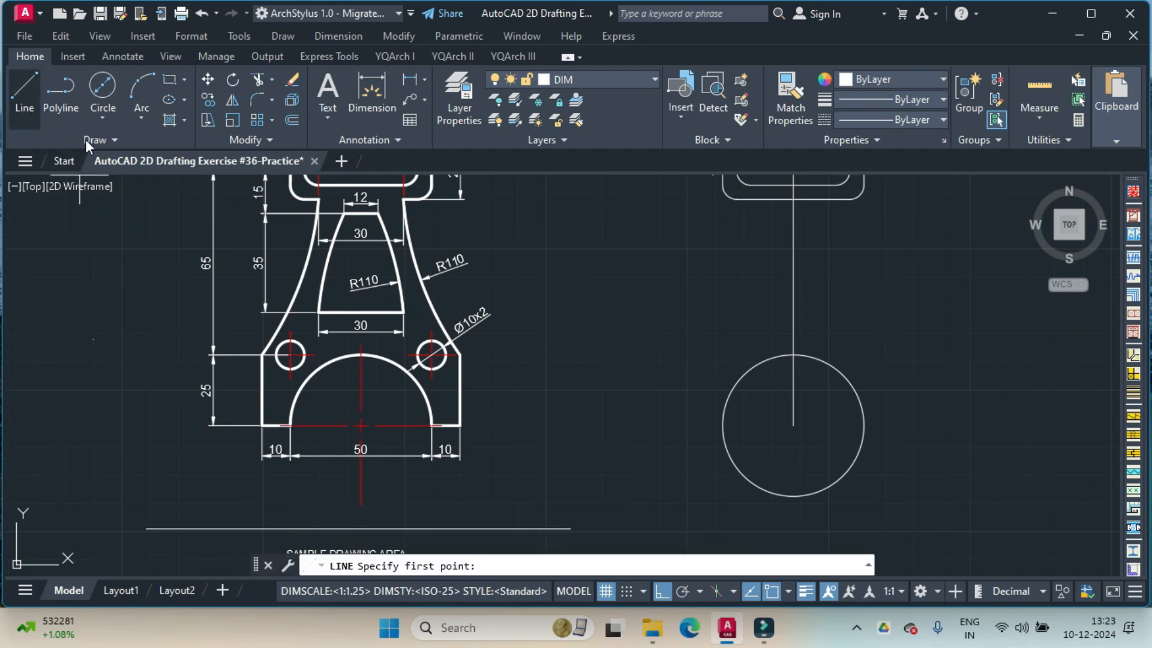
click(723, 426)
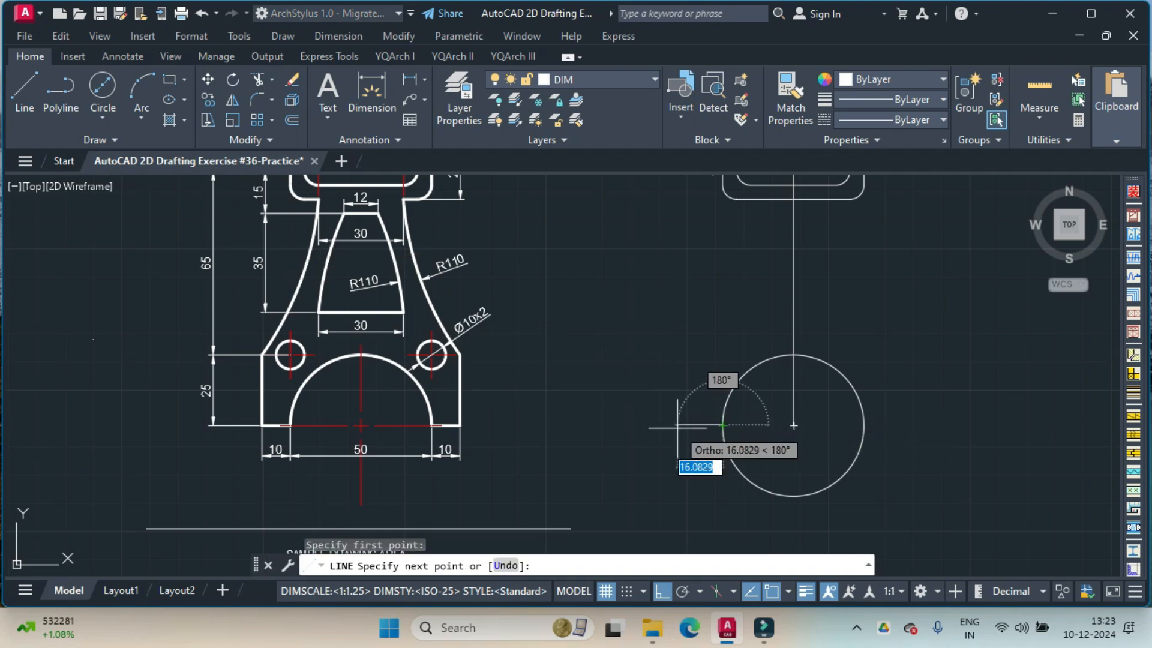
text(10)
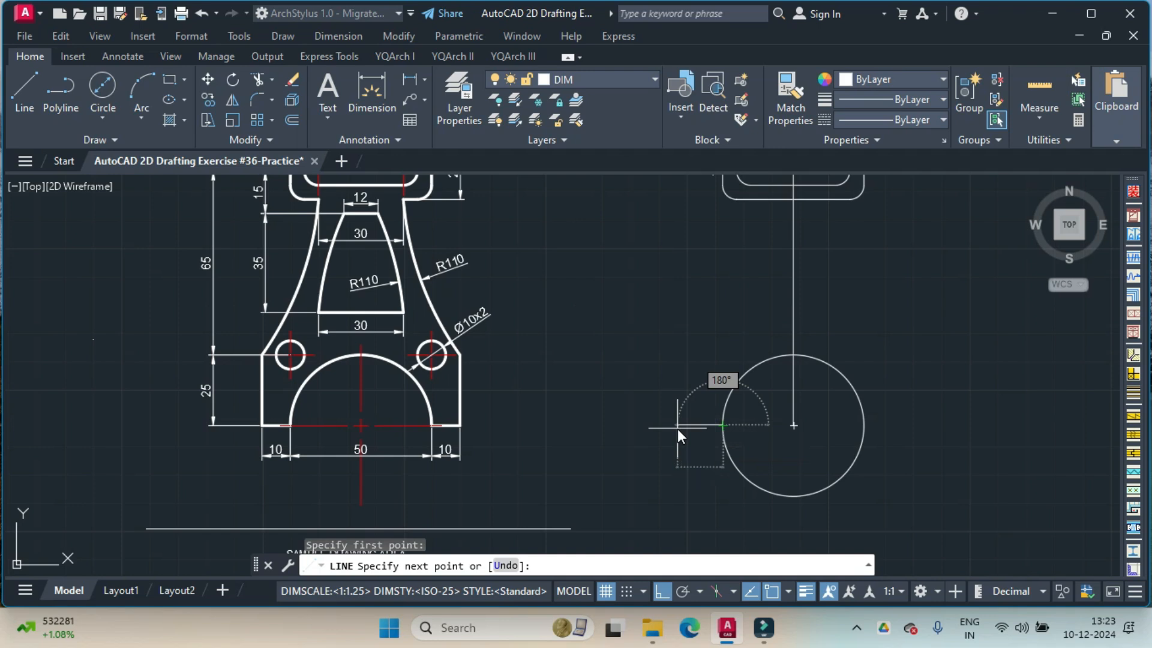
key(Return)
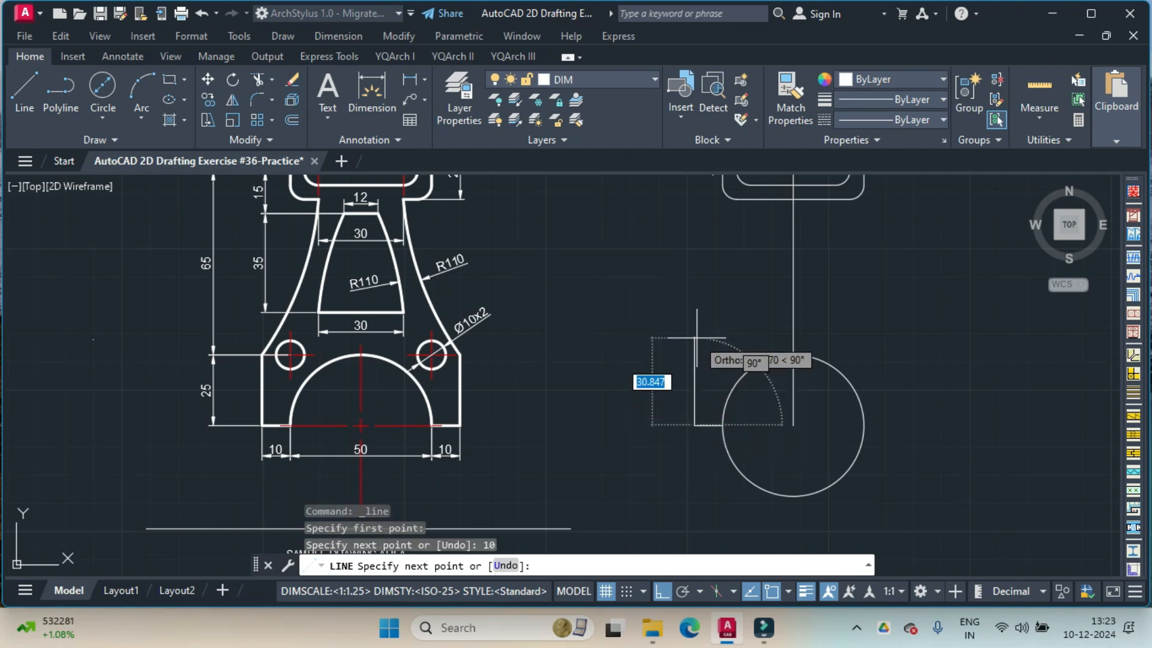
text(25)
key(Return)
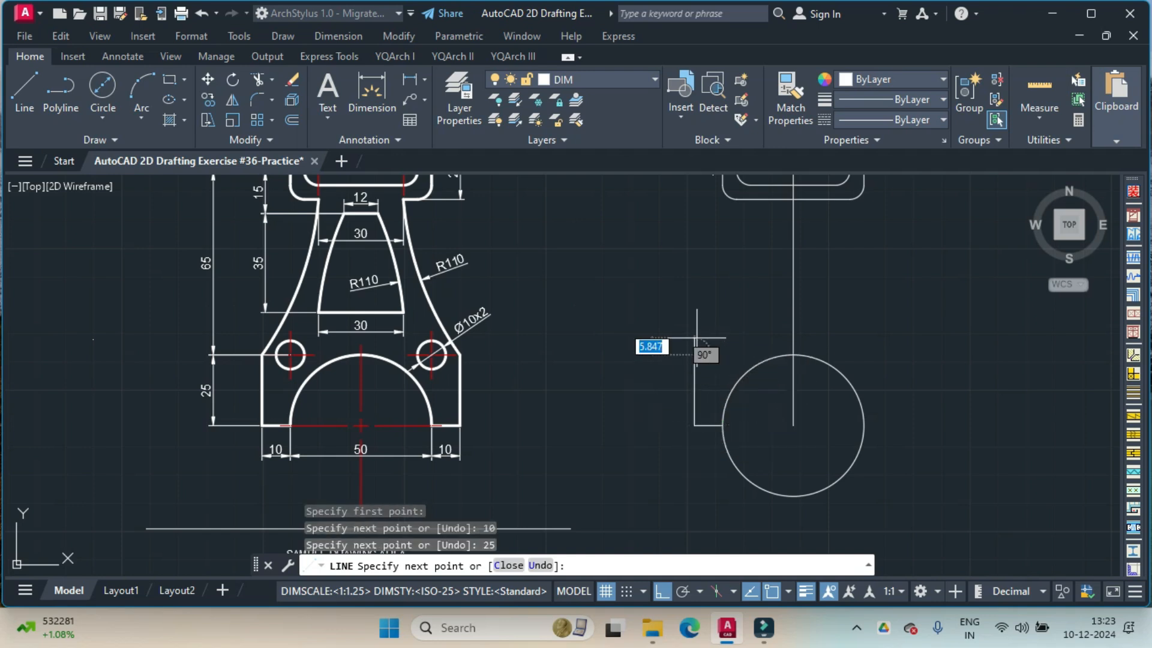
key(Return)
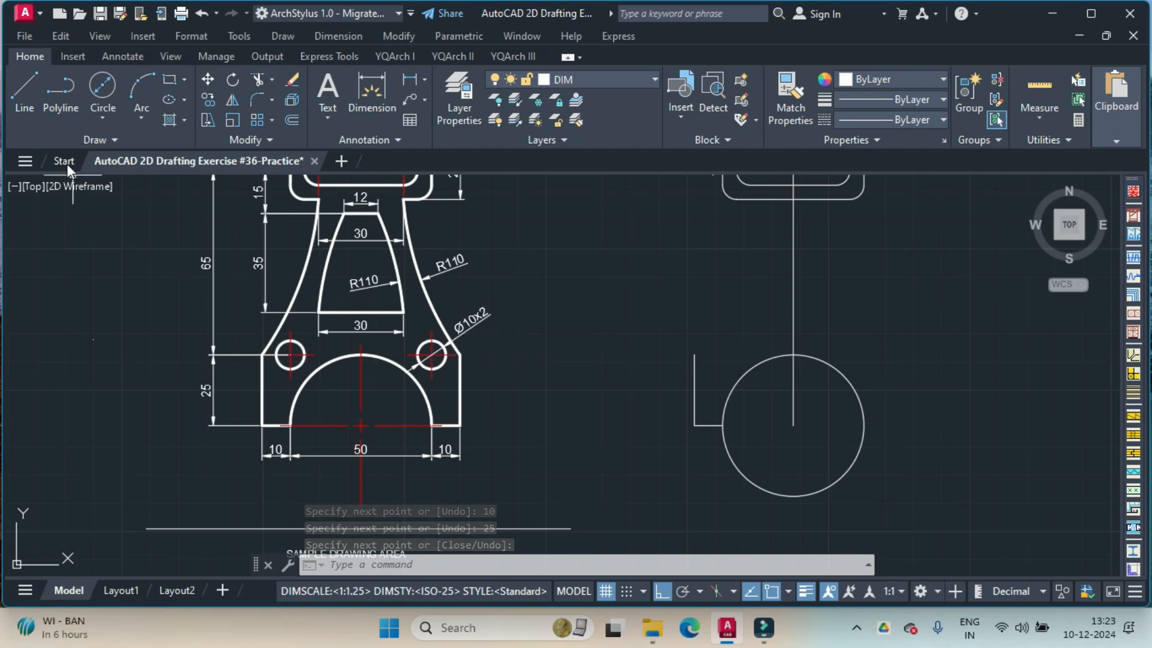
Step: Draw a circle of diameter 10 centered directly above the large circle's left quadrant, level with the top of the 25 long line
click(106, 117)
click(144, 175)
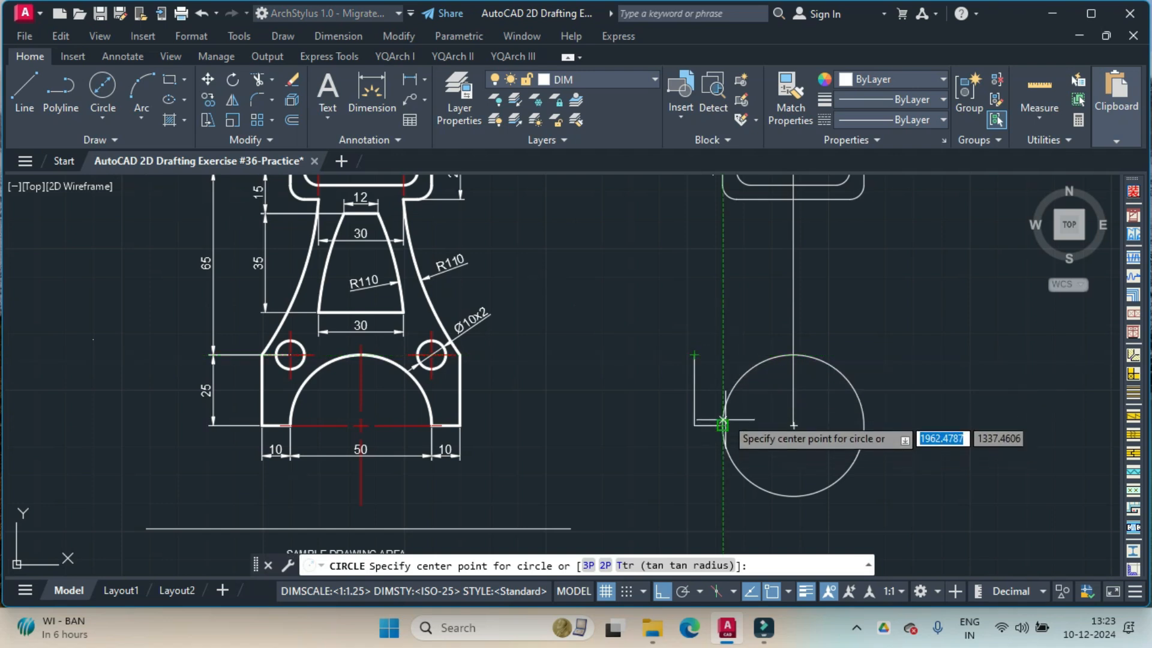
click(723, 355)
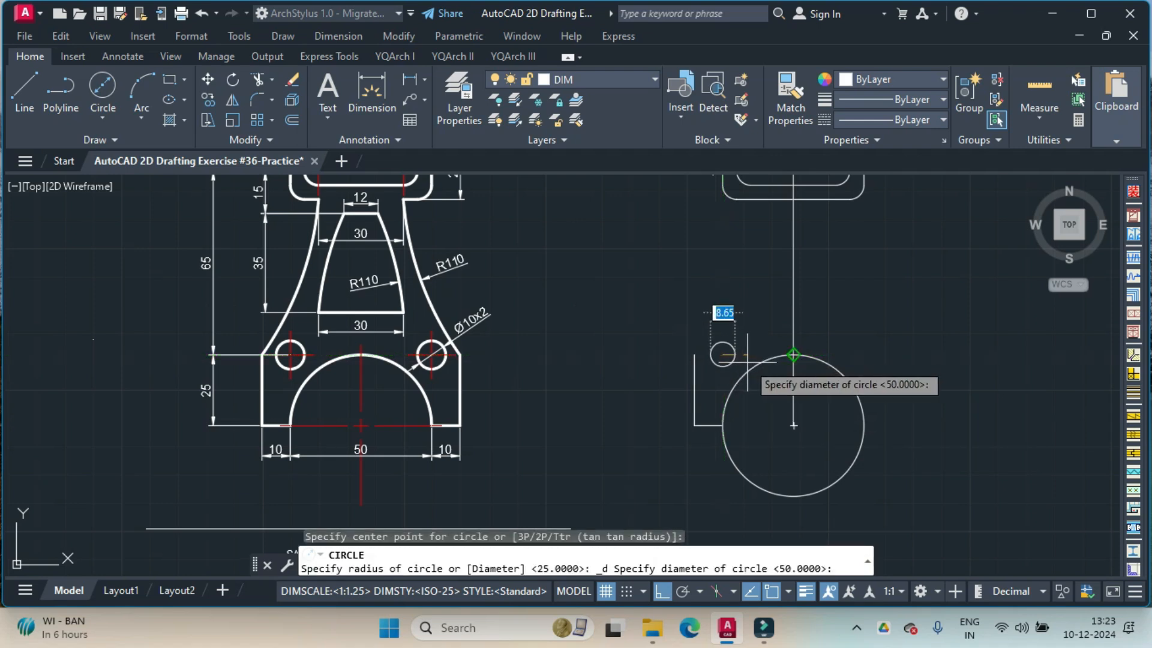
text(10)
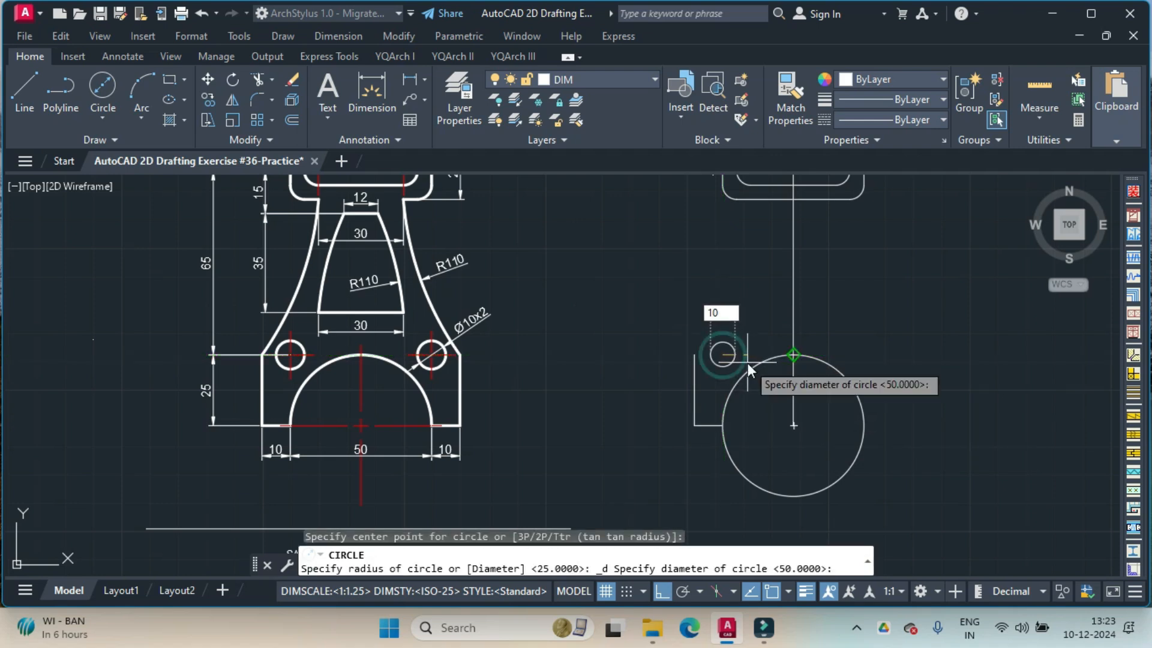
key(Return)
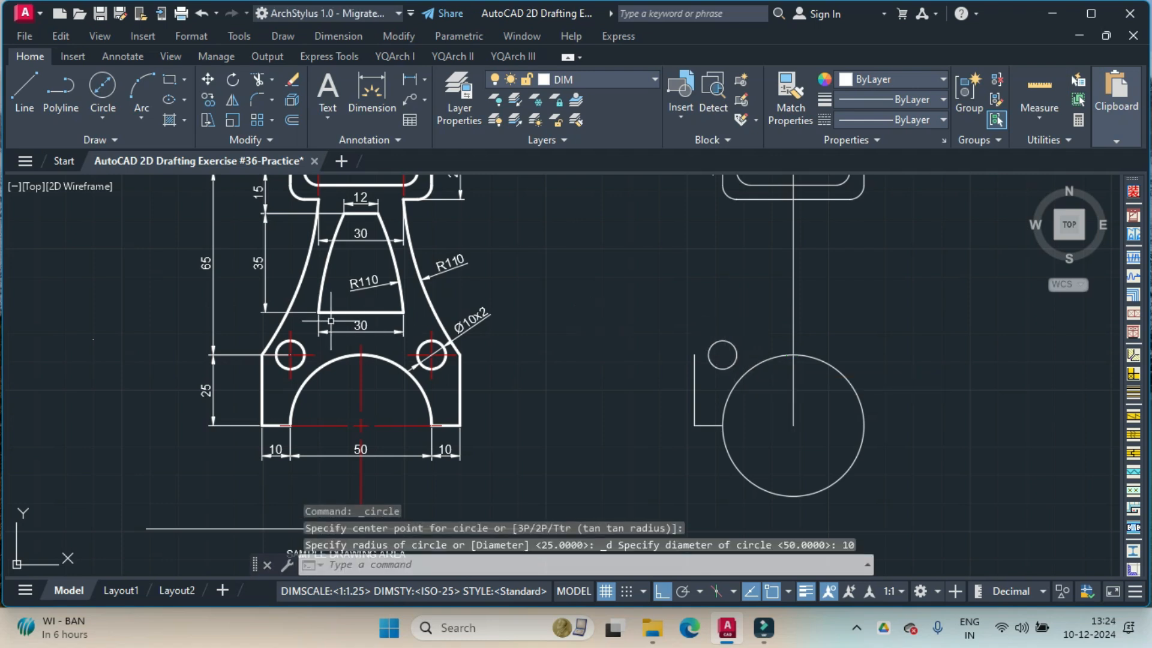
Step: Draw a circle of diameter 30 centered where the vertical centerline crosses the lower edge of the rounded rectangle
middle_drag(776, 279, 739, 391)
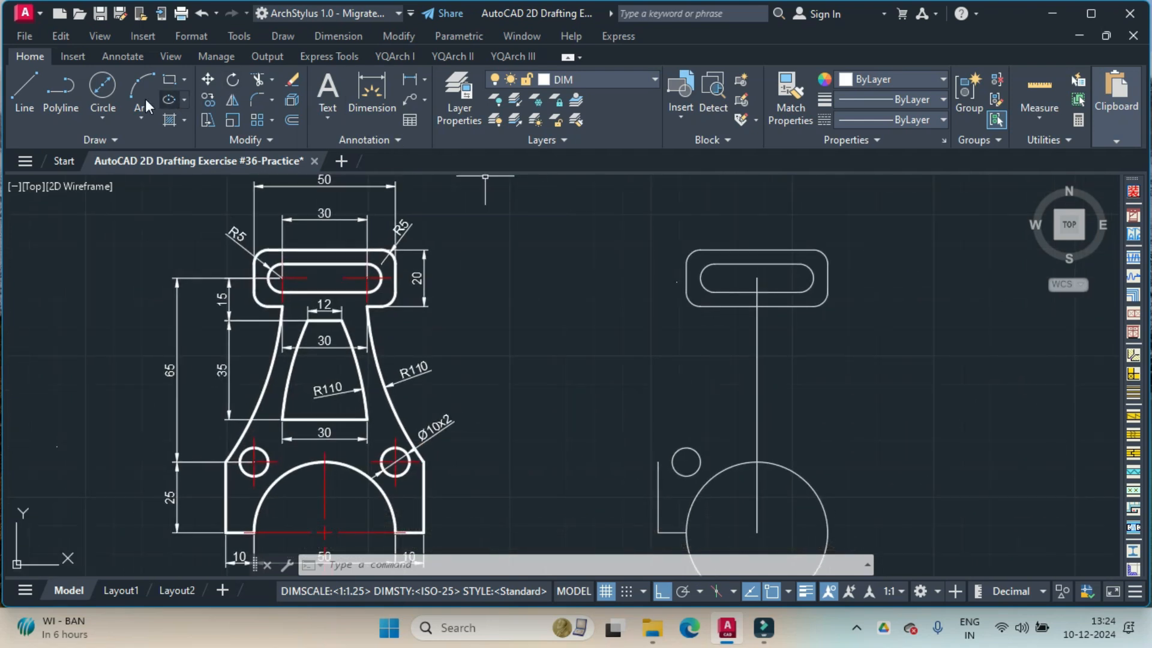
click(104, 122)
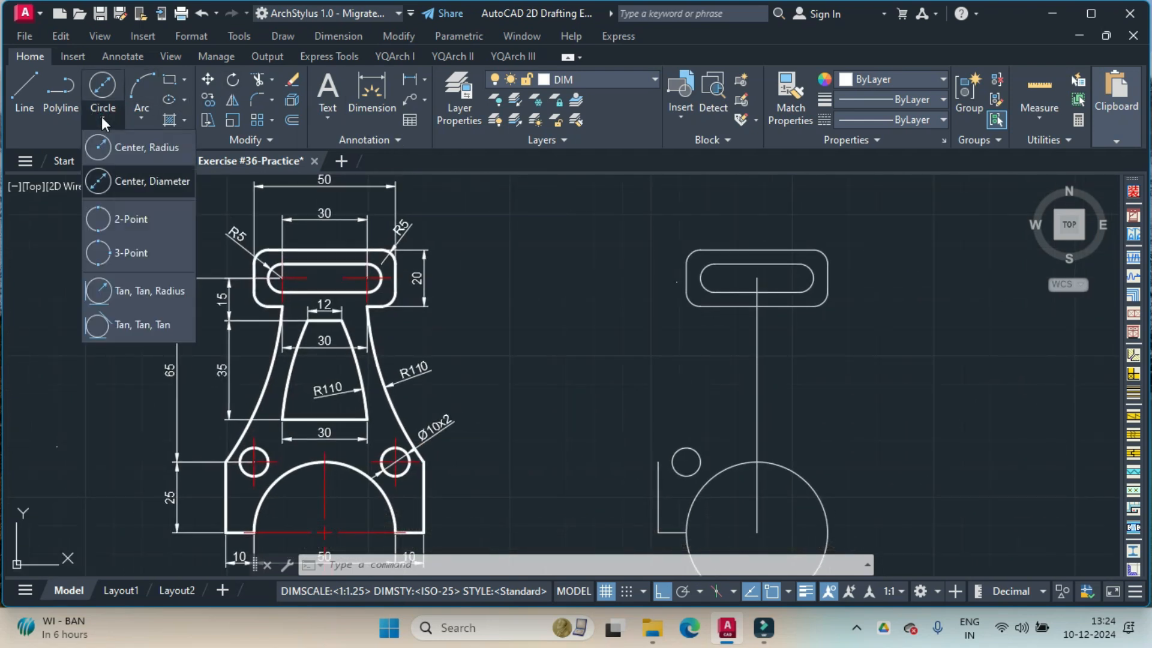
click(133, 182)
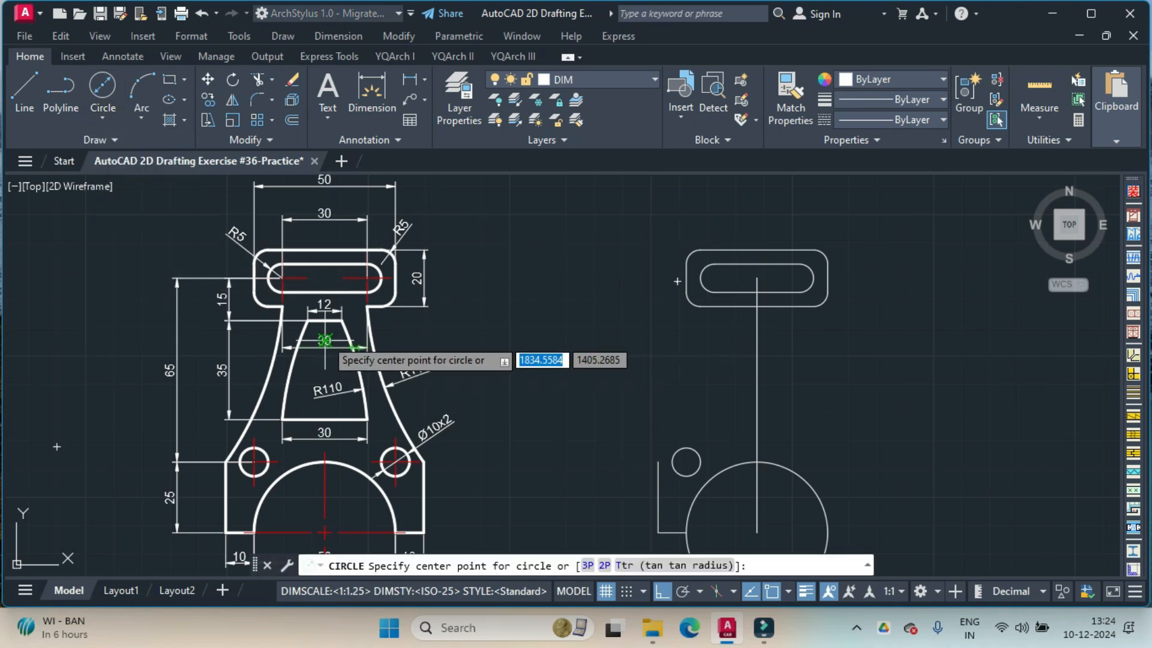
click(757, 305)
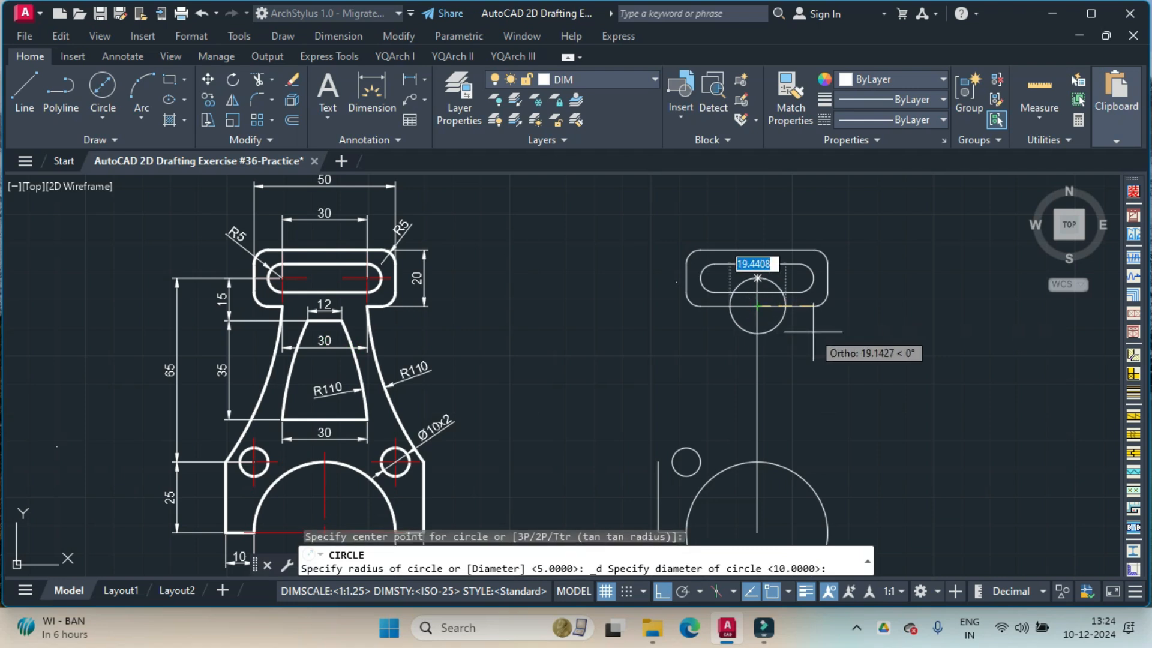
text(30)
key(Return)
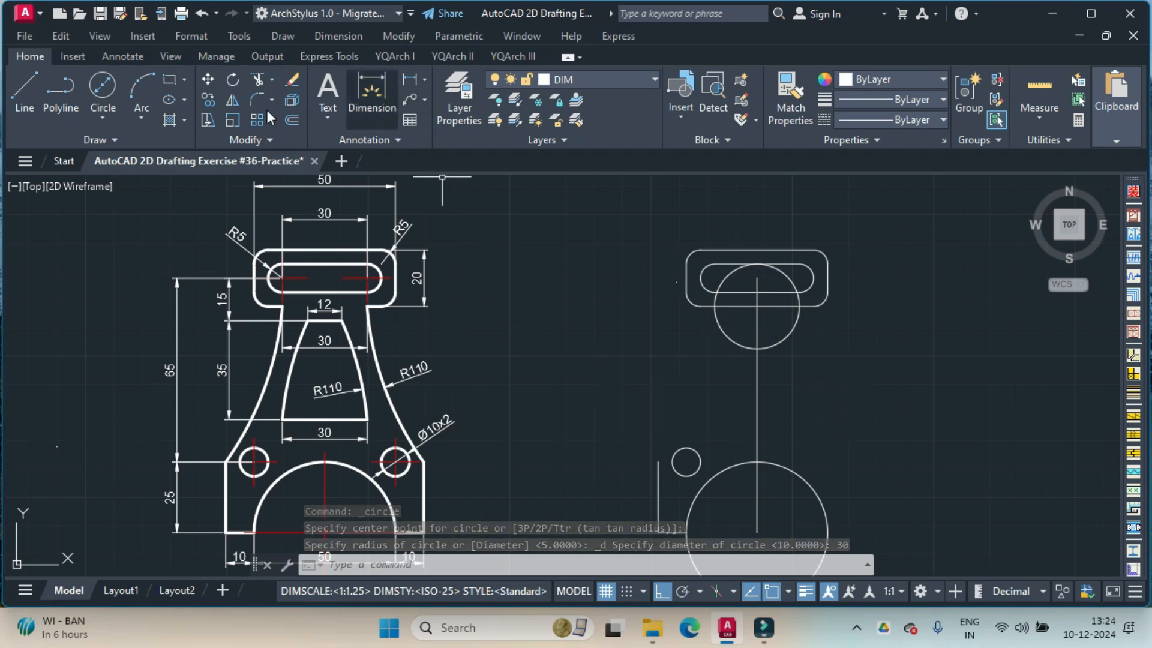
Step: With Ortho off, draw a Start, End, Radius arc of radius 110 from the top of the 25 long line to the 30 diameter circle's left quadrant
click(141, 126)
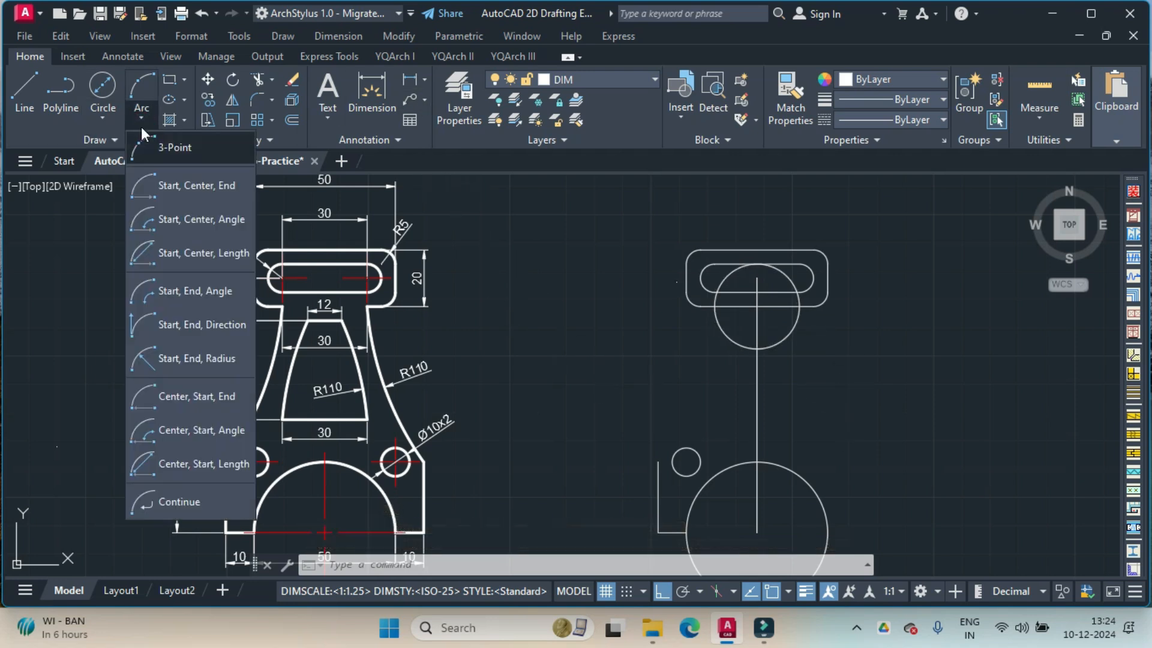
click(186, 358)
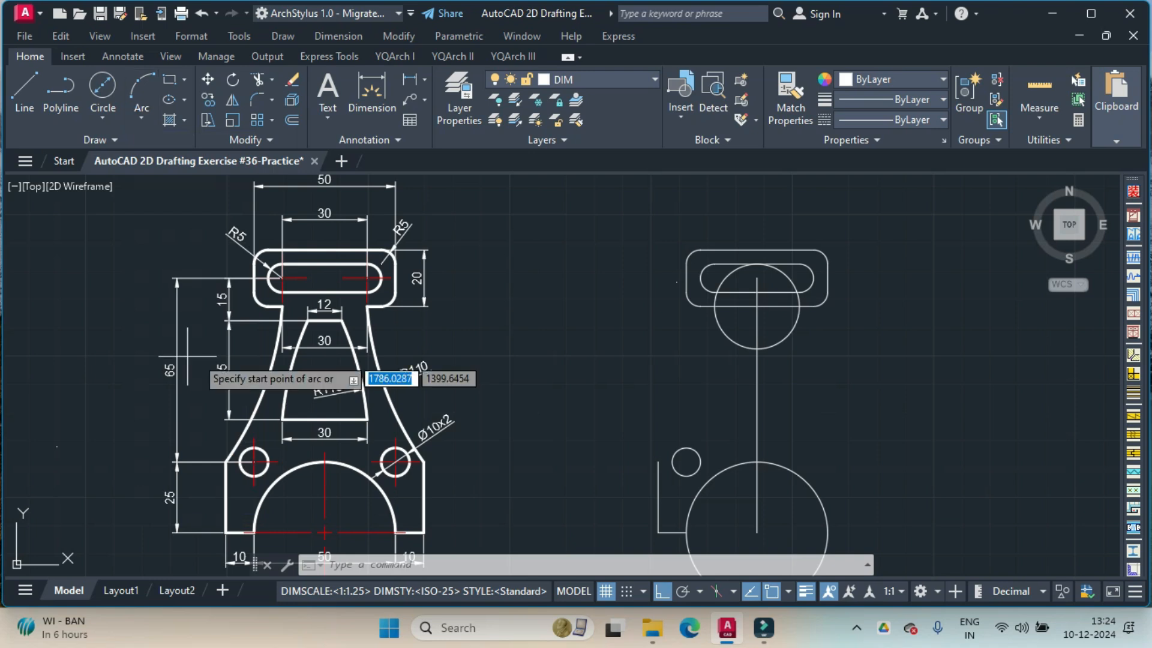
click(658, 461)
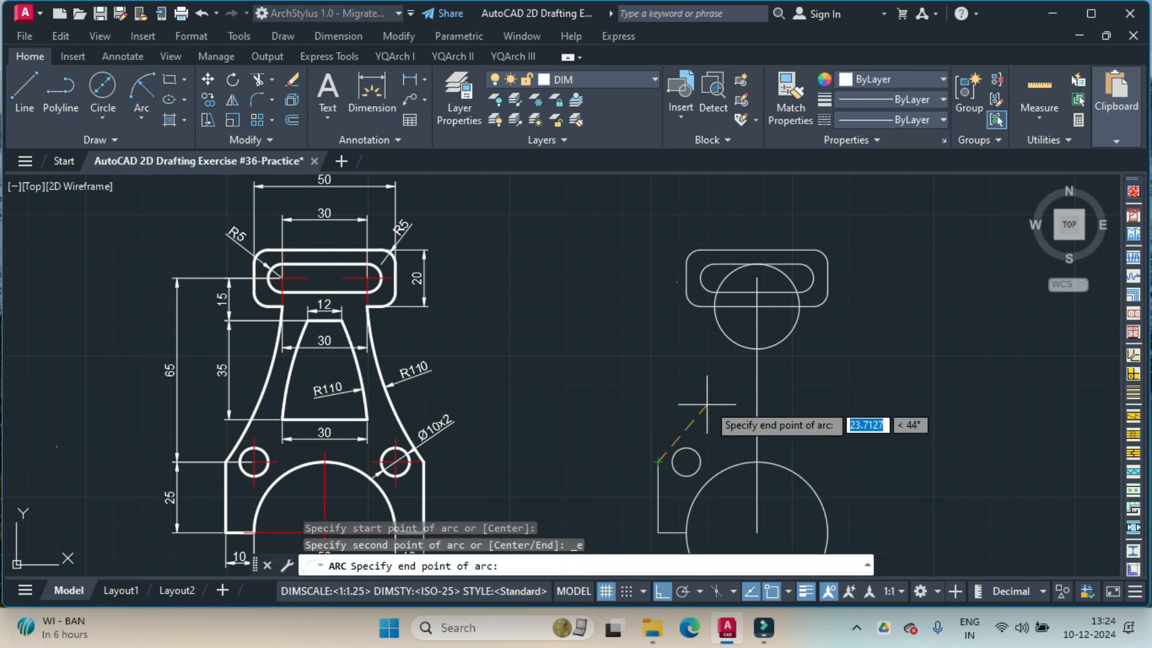
click(714, 306)
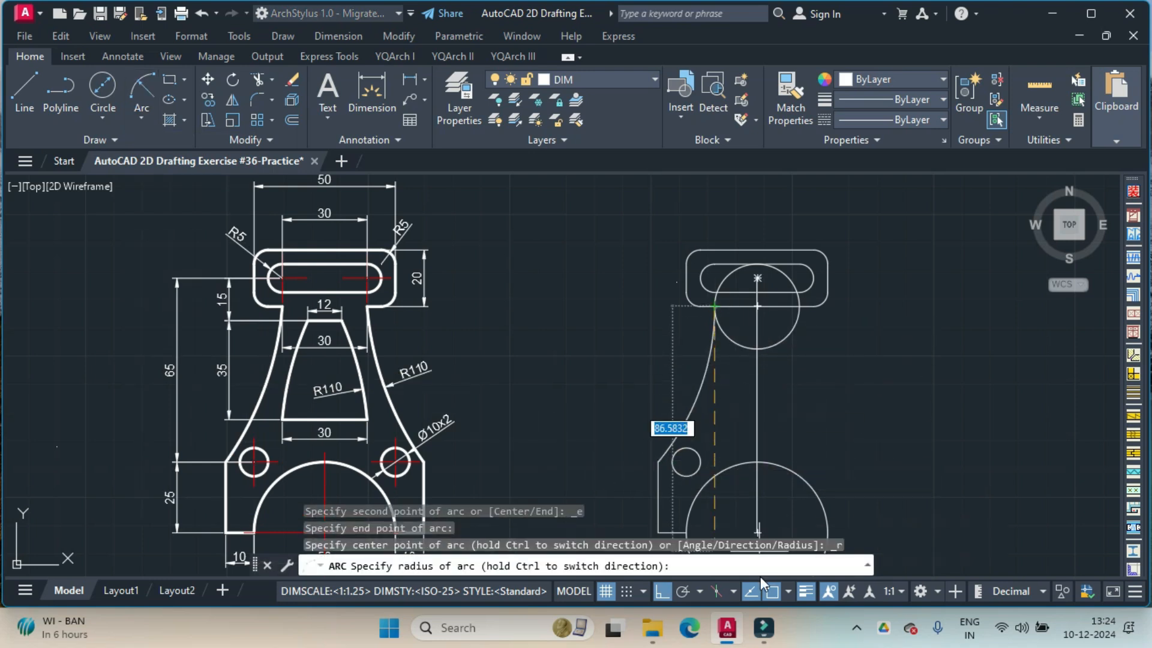
key(F8)
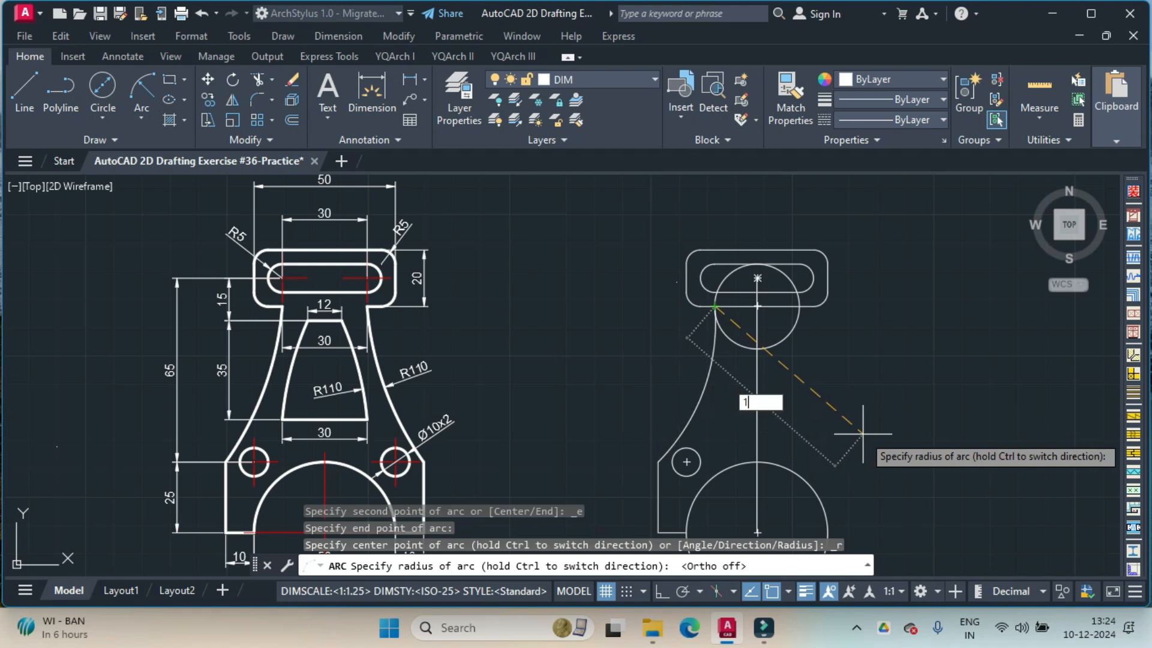
key(Return)
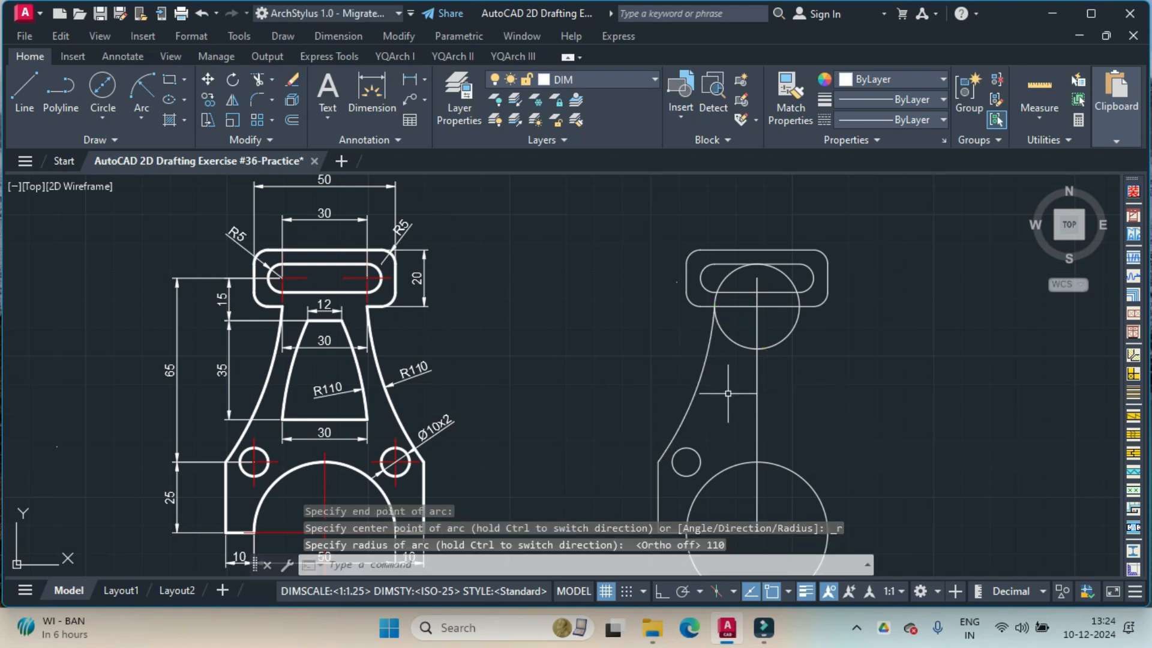
Step: Erase the 30 diameter construction circle below the slotted head
key(Return)
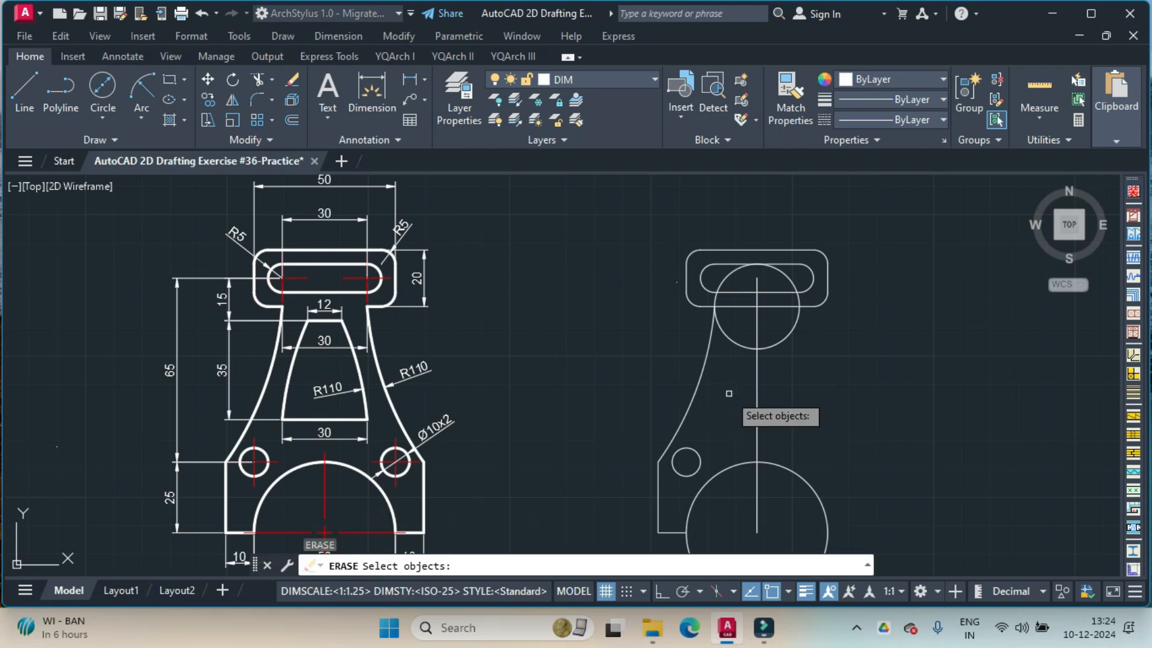
click(733, 344)
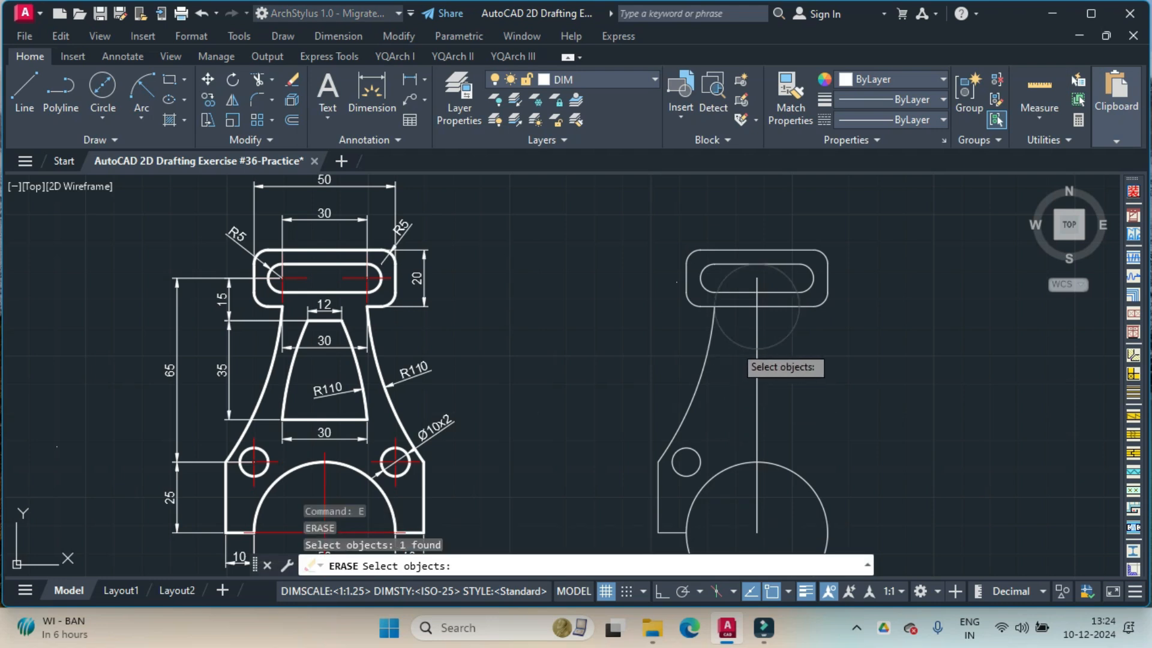
key(Return)
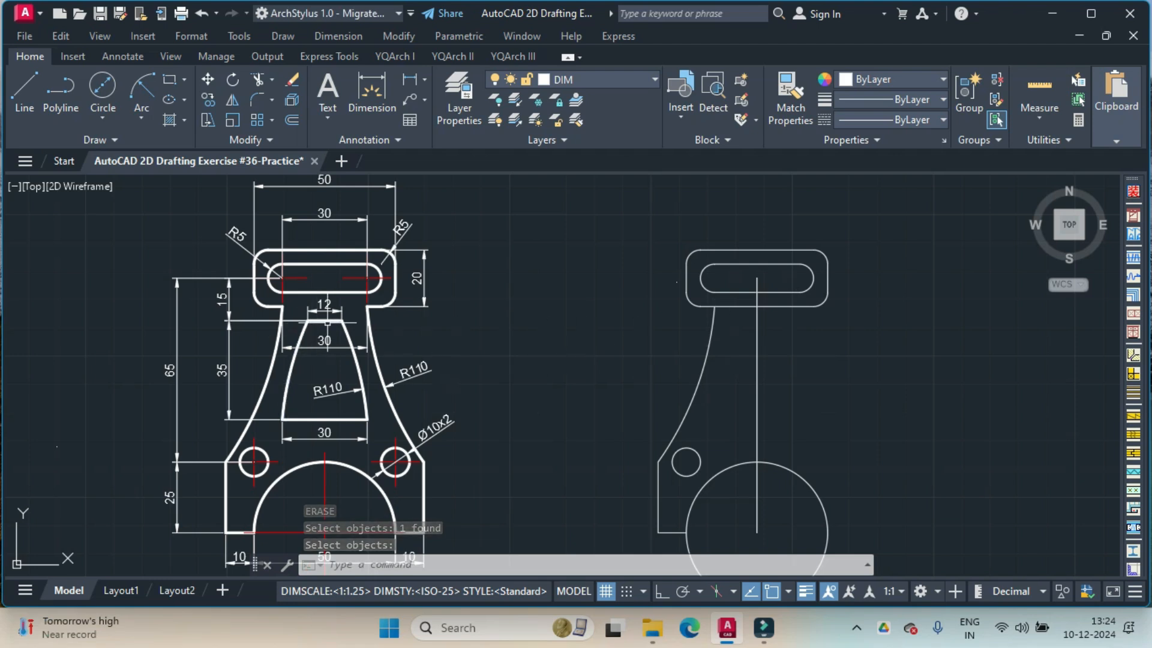
Step: With Ortho on, draw a horizontal line 12 long in the empty space to the right of the bracket
click(17, 88)
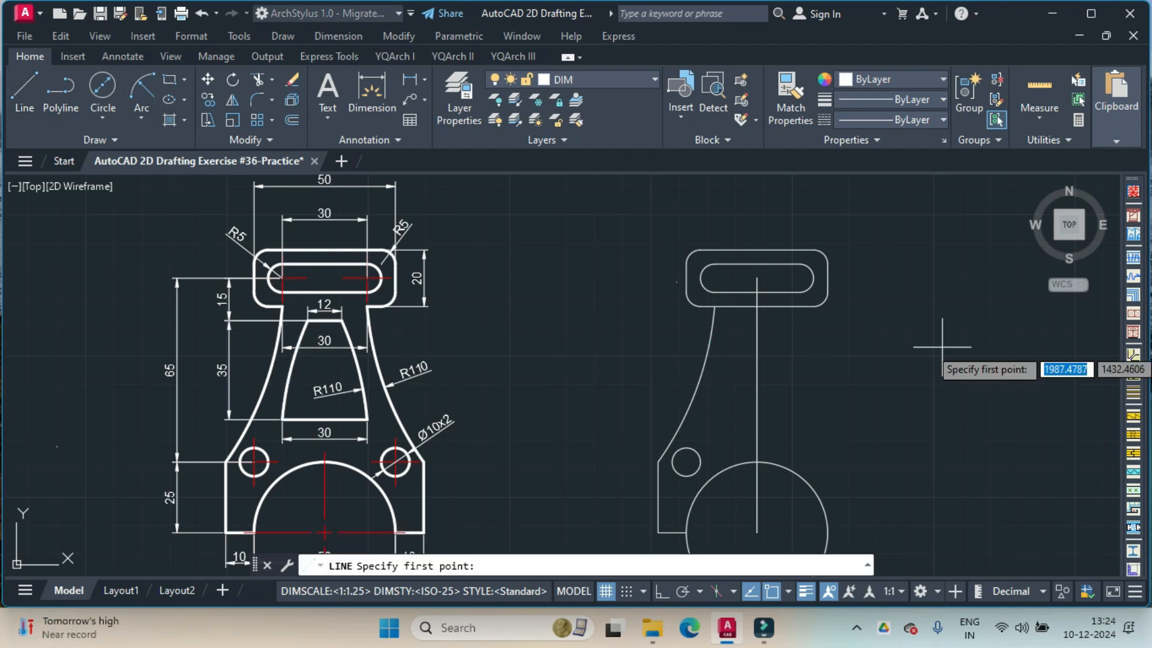
click(876, 383)
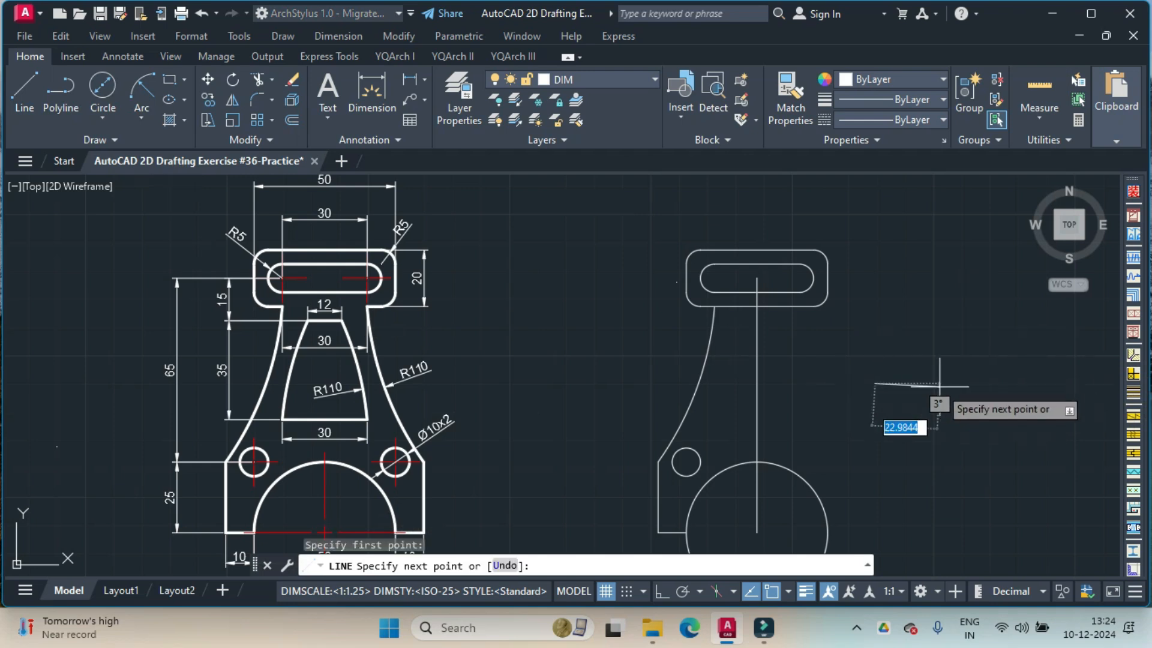
key(F8)
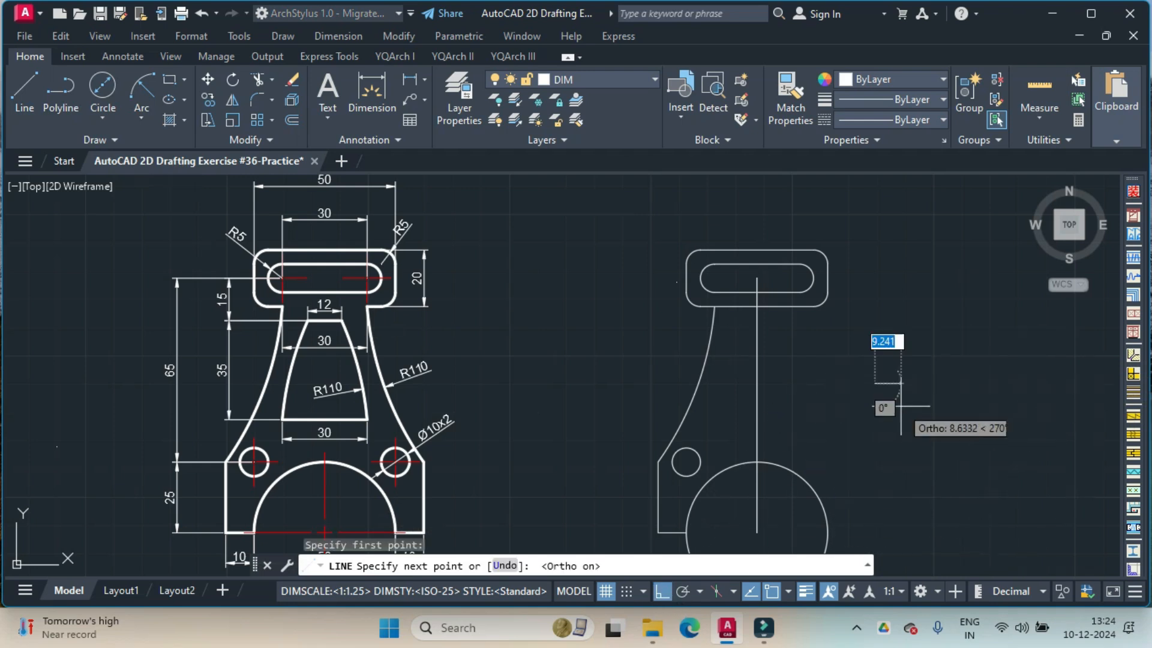
text(12)
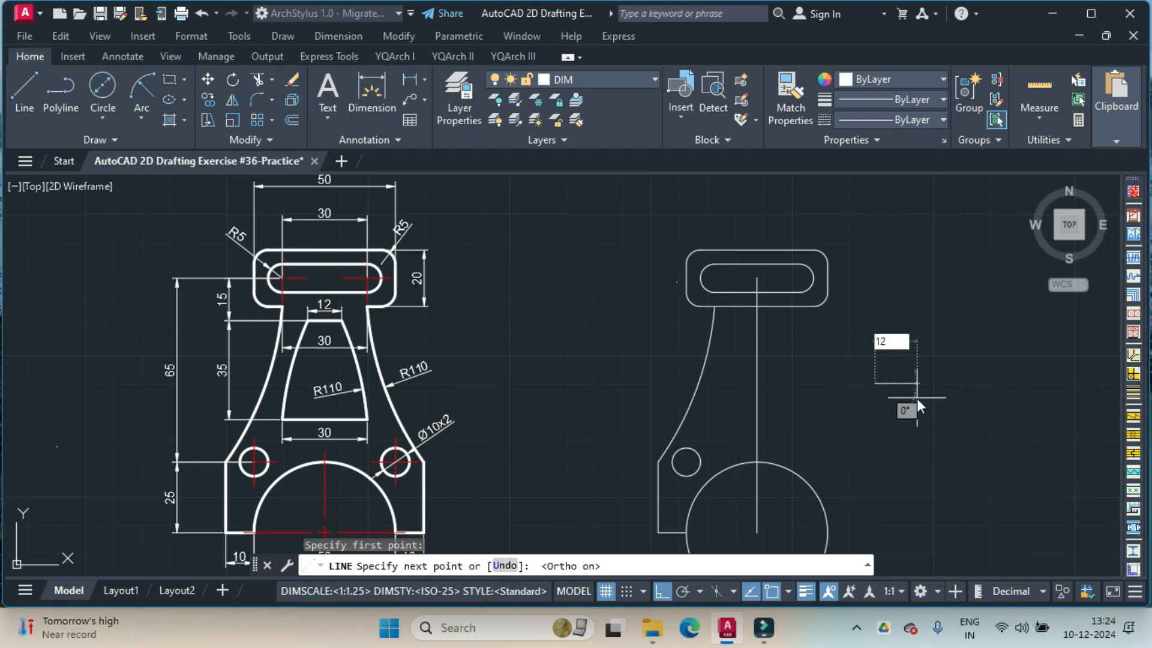
key(Return)
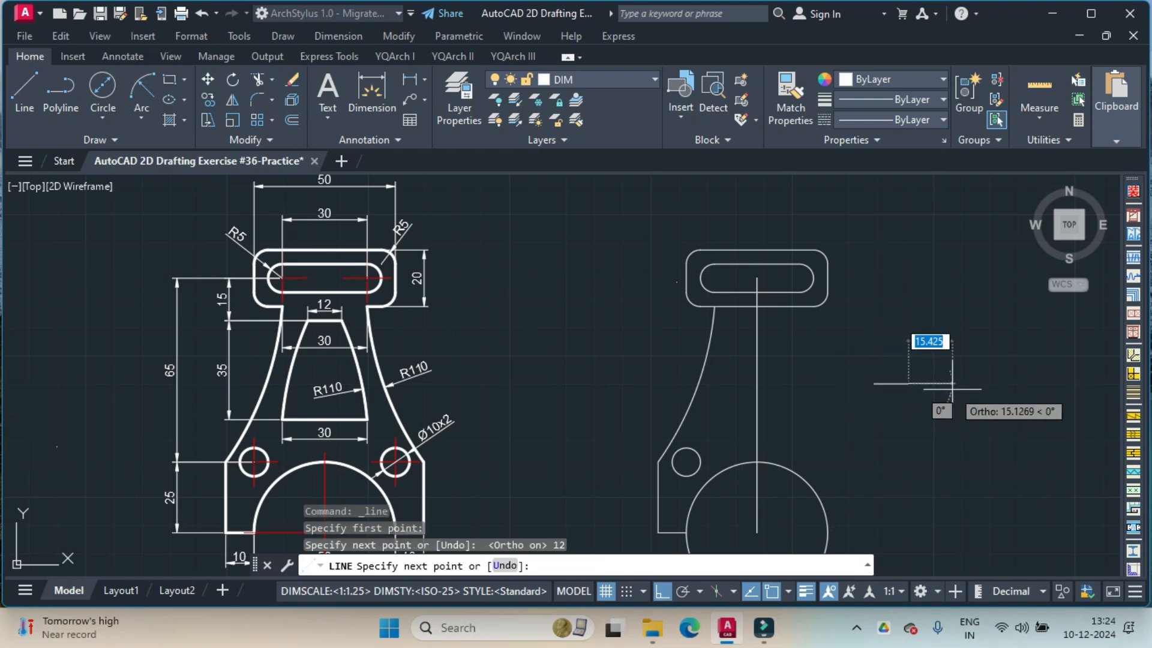
key(Return)
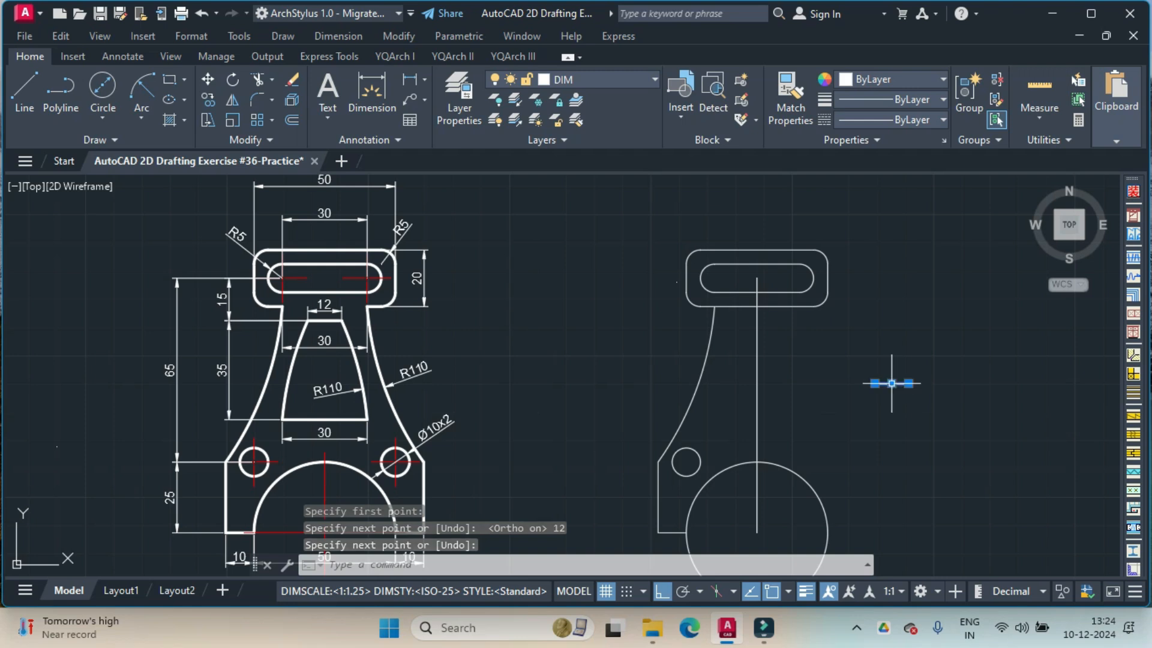
Step: Place the 12 long line by its midpoint on the slot's center and move it 15 straight down the centerline
click(892, 383)
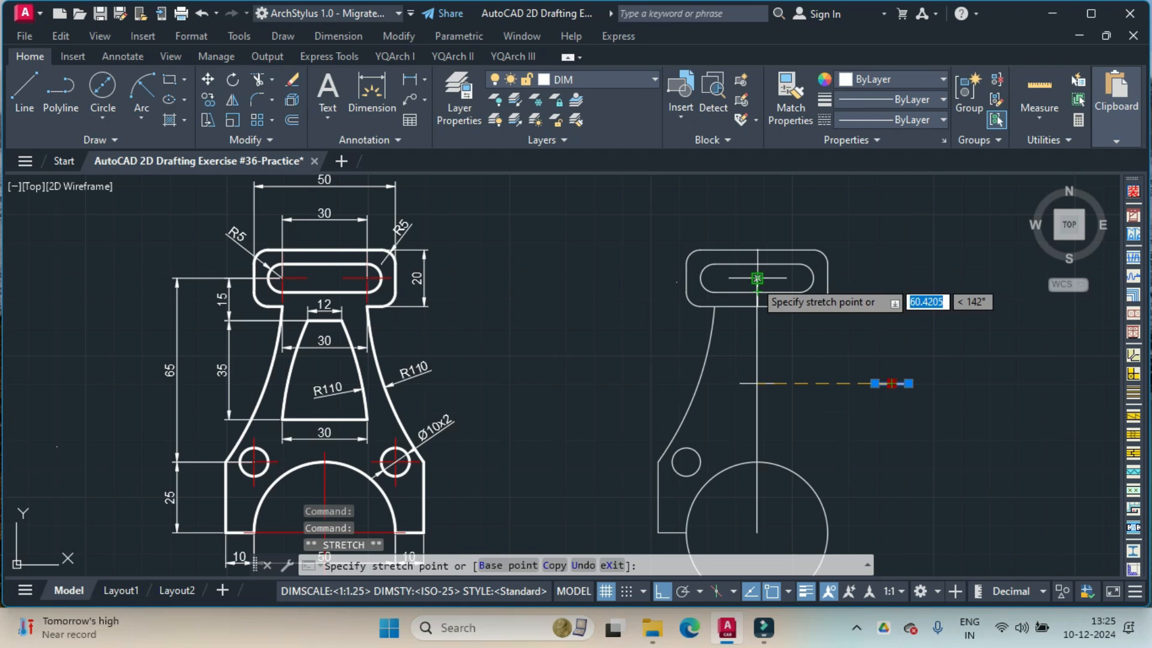
click(757, 278)
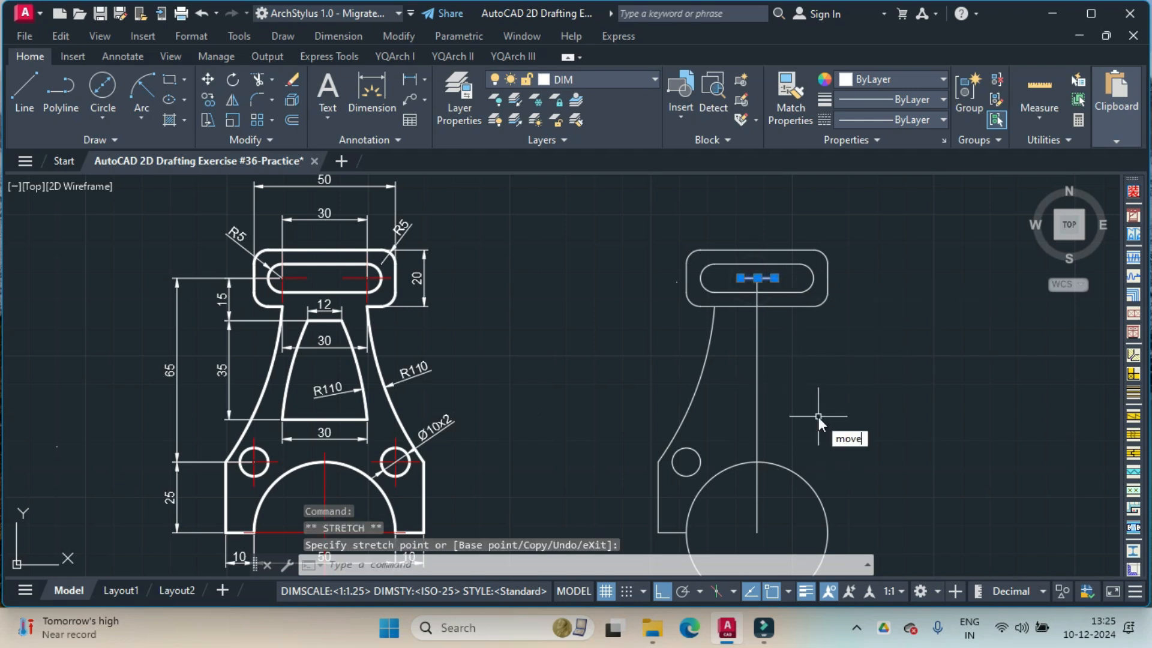
text(move)
key(Return)
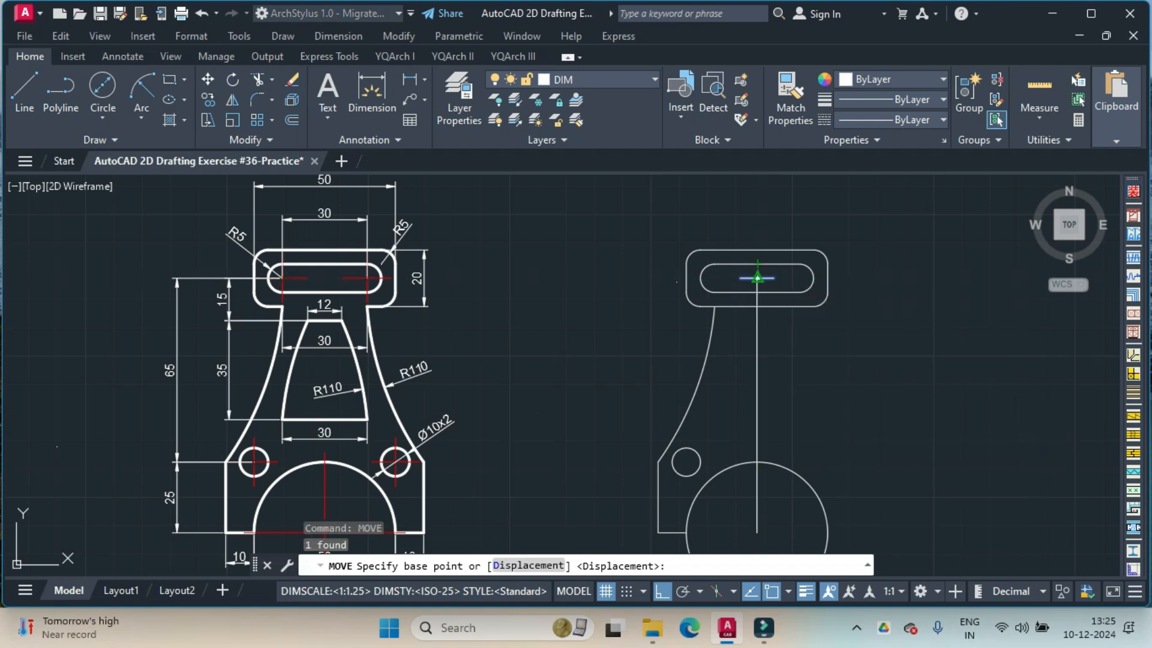
click(757, 279)
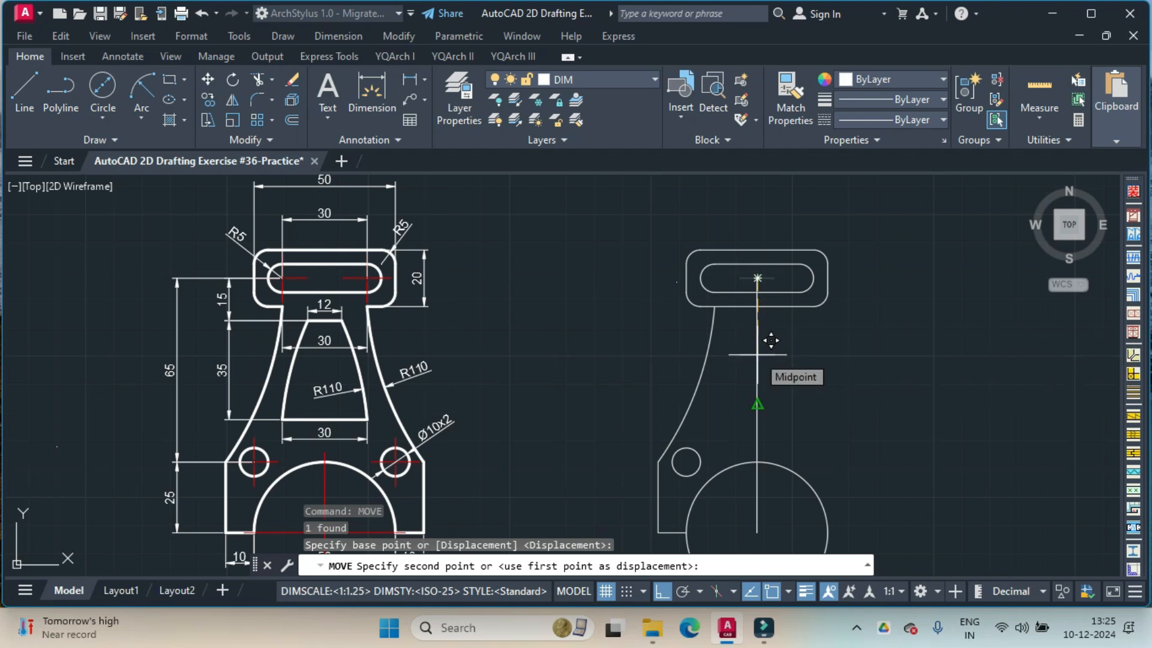
text(15)
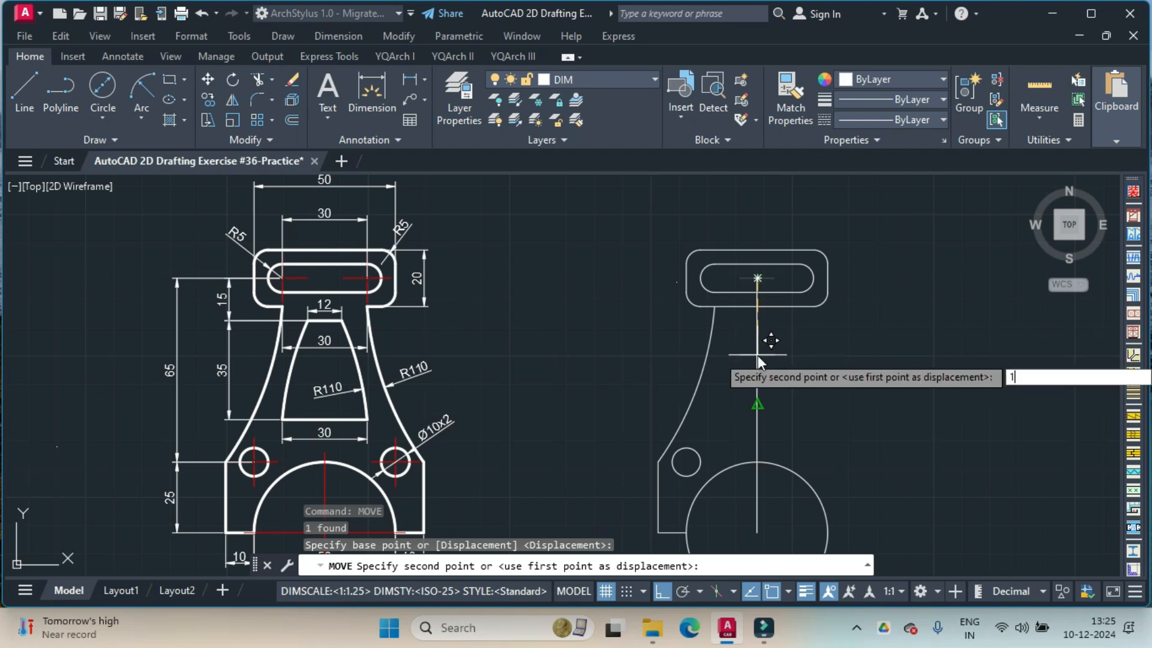
key(Return)
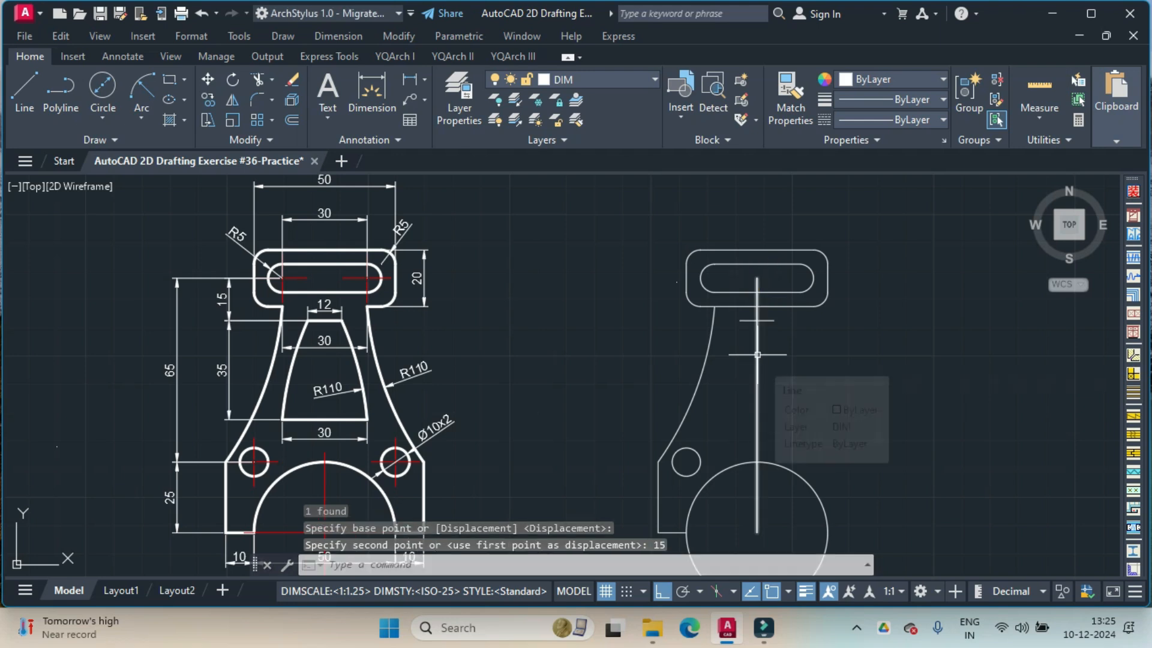
Step: Draw a horizontal line 30 long in the empty space to the right of the bracket
click(24, 90)
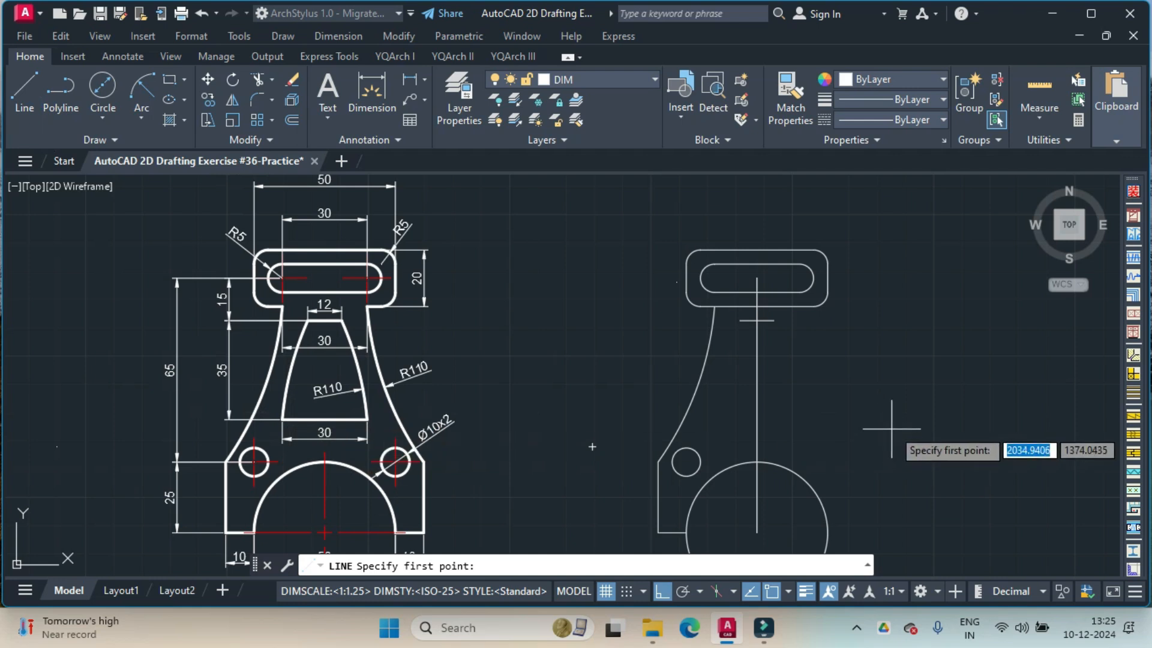
click(864, 416)
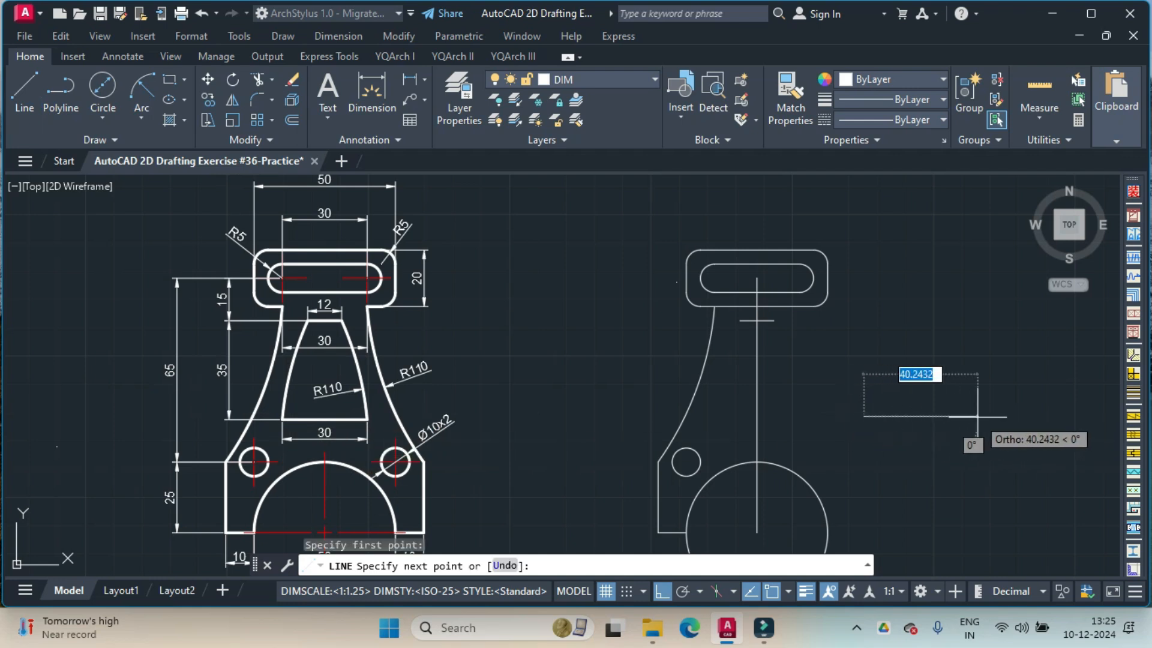
text(30)
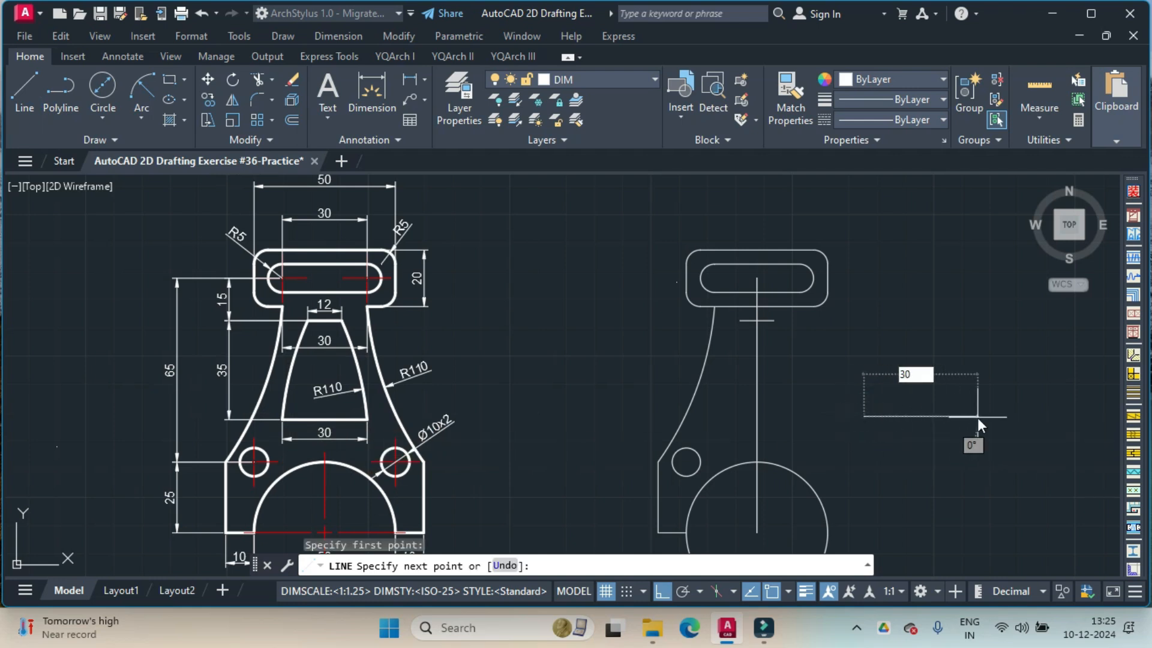
key(Return)
key(Return)
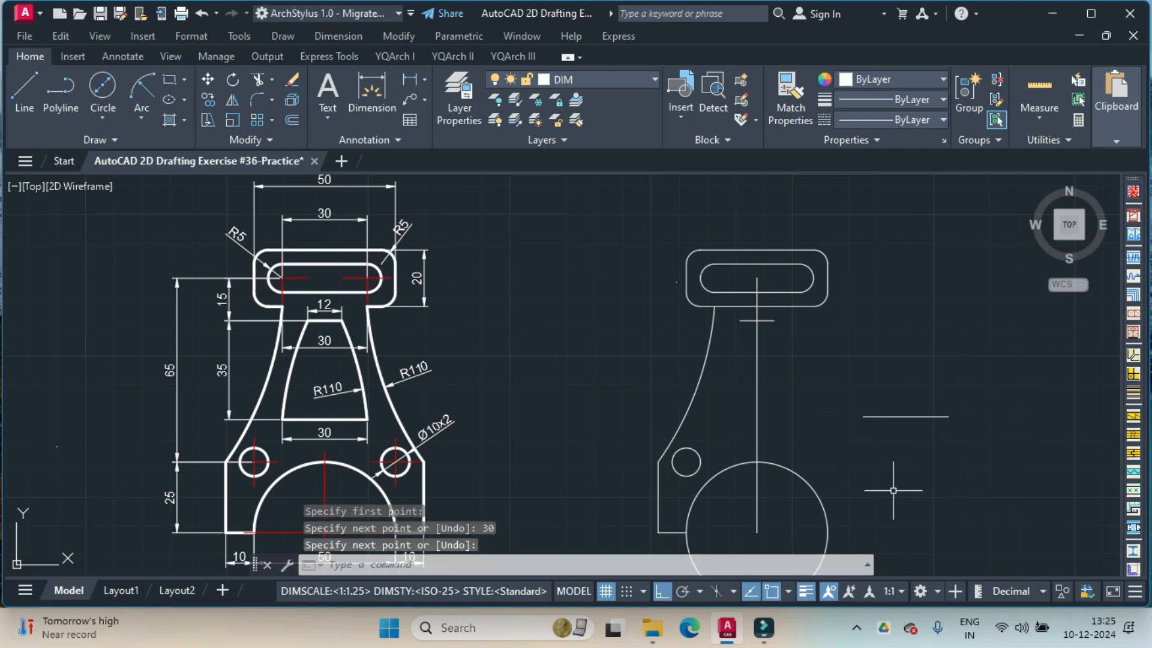
Step: Place the 30 long line by its midpoint on the 12 long line's midpoint and move it 35 straight down the centerline
click(911, 415)
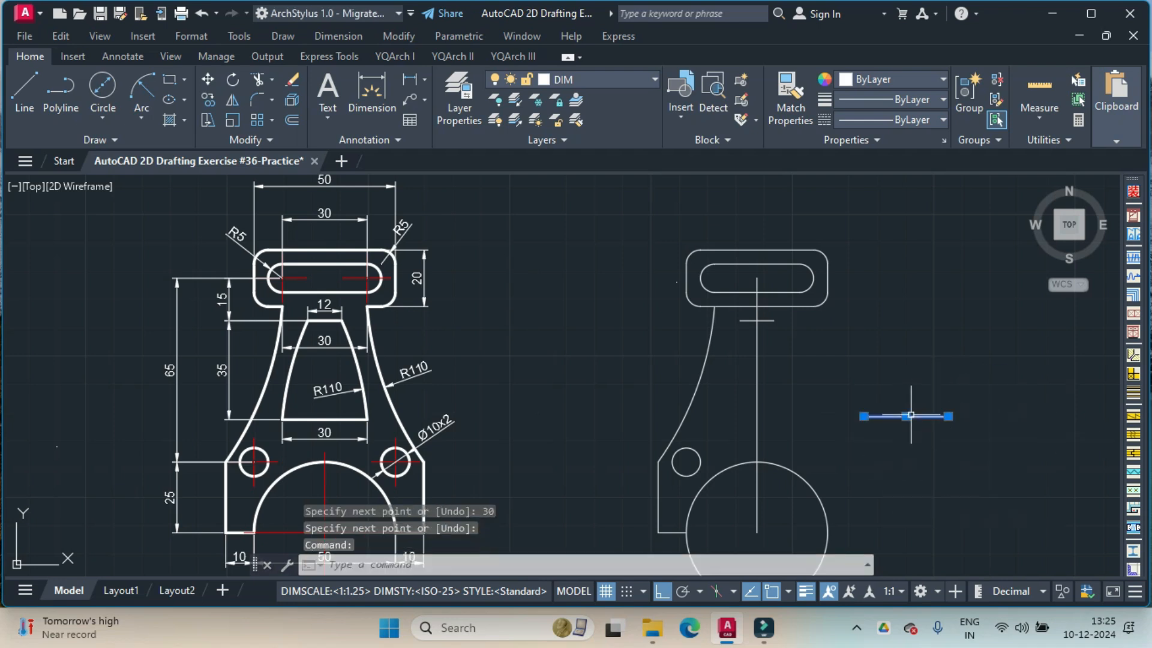
click(906, 416)
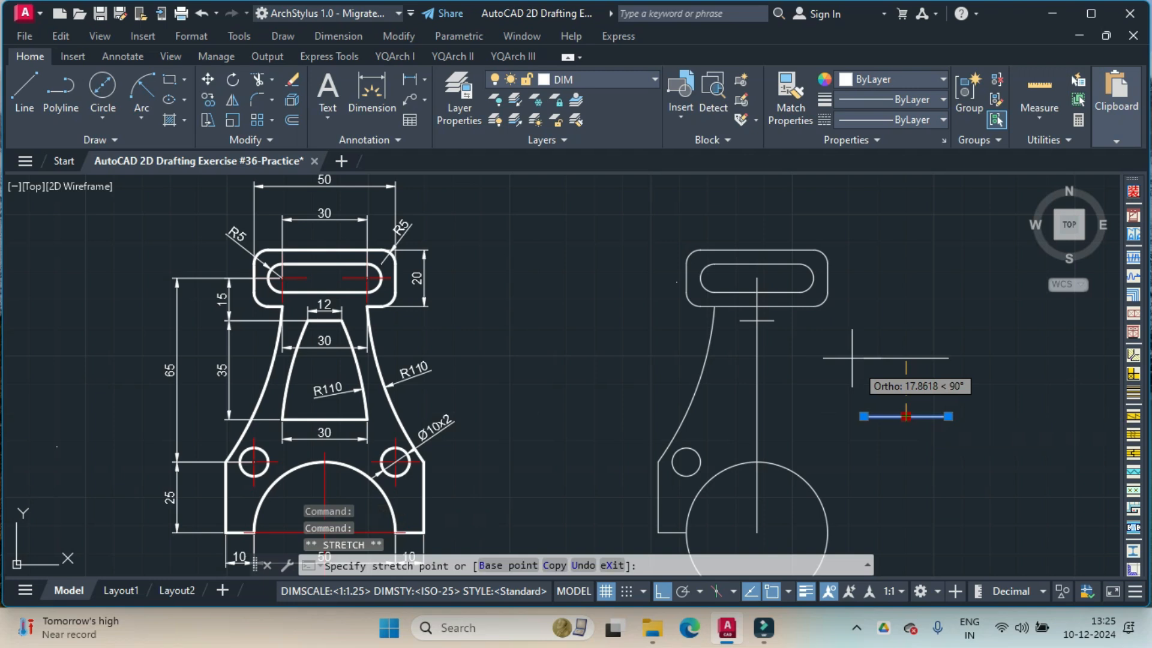
click(757, 320)
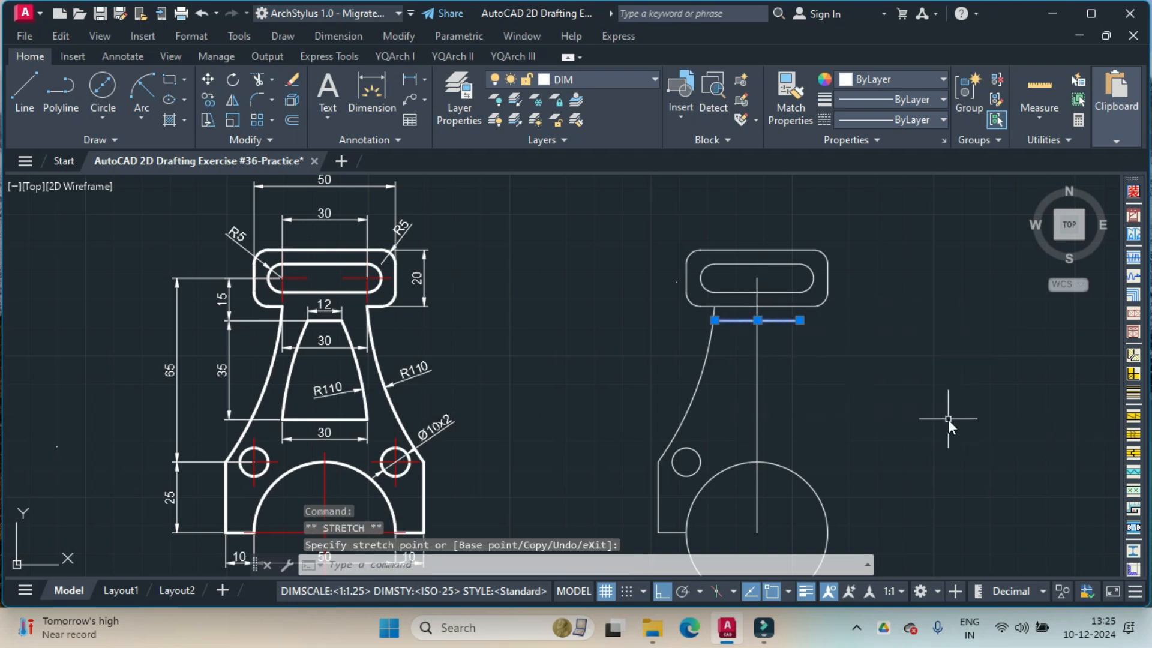
text(move)
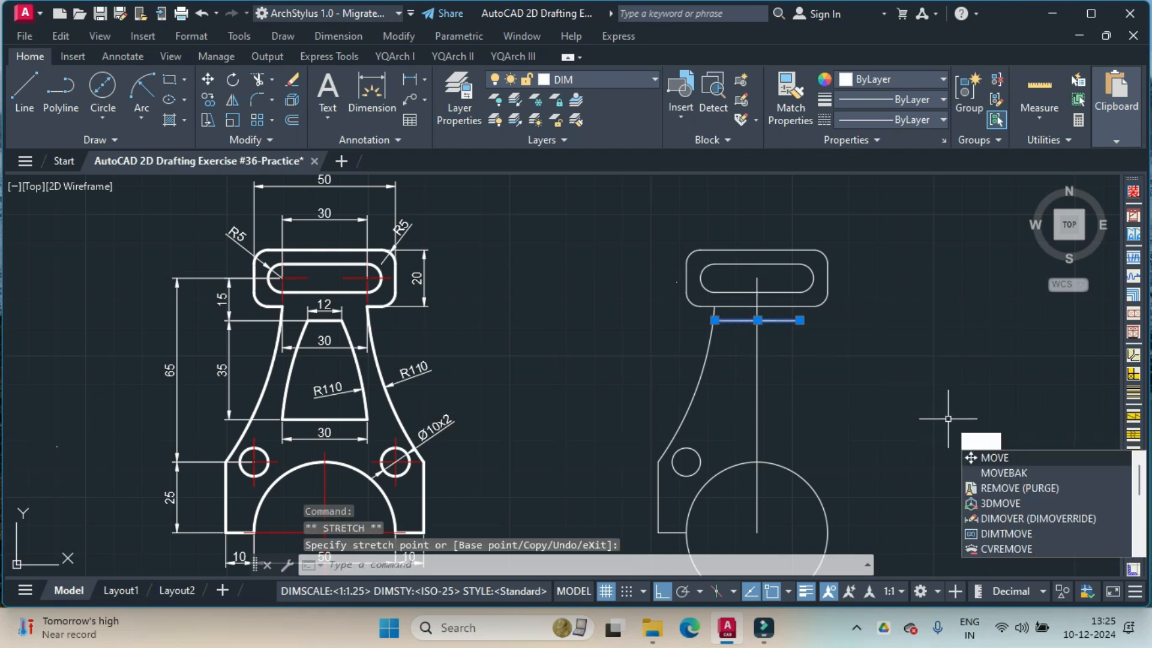
key(Return)
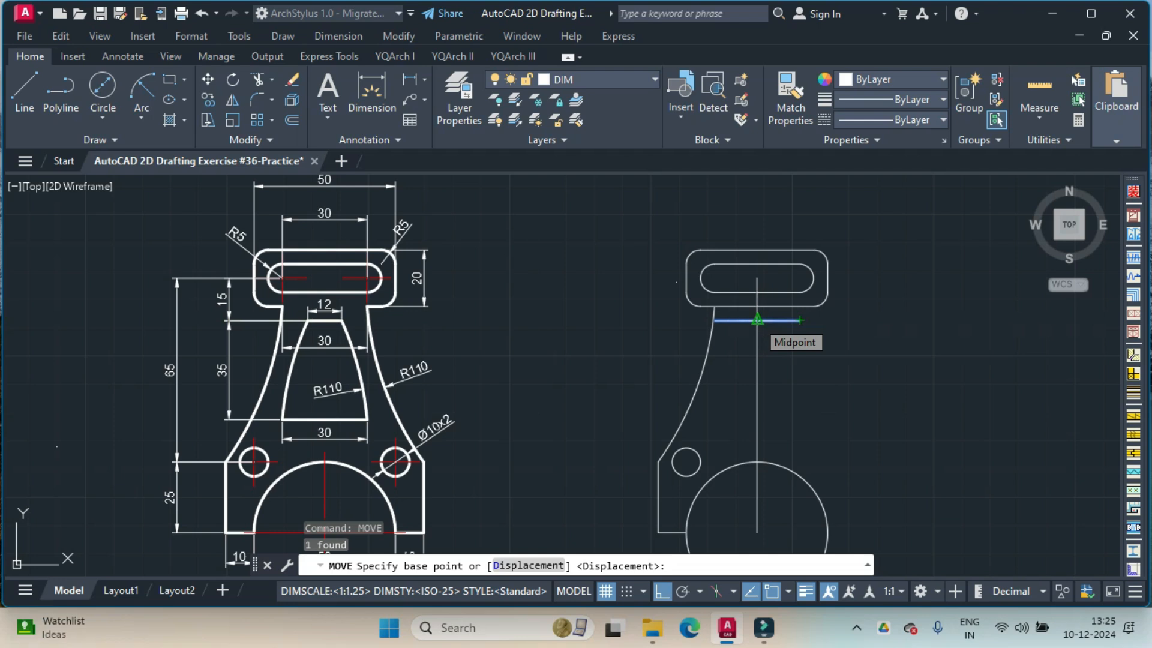
click(757, 321)
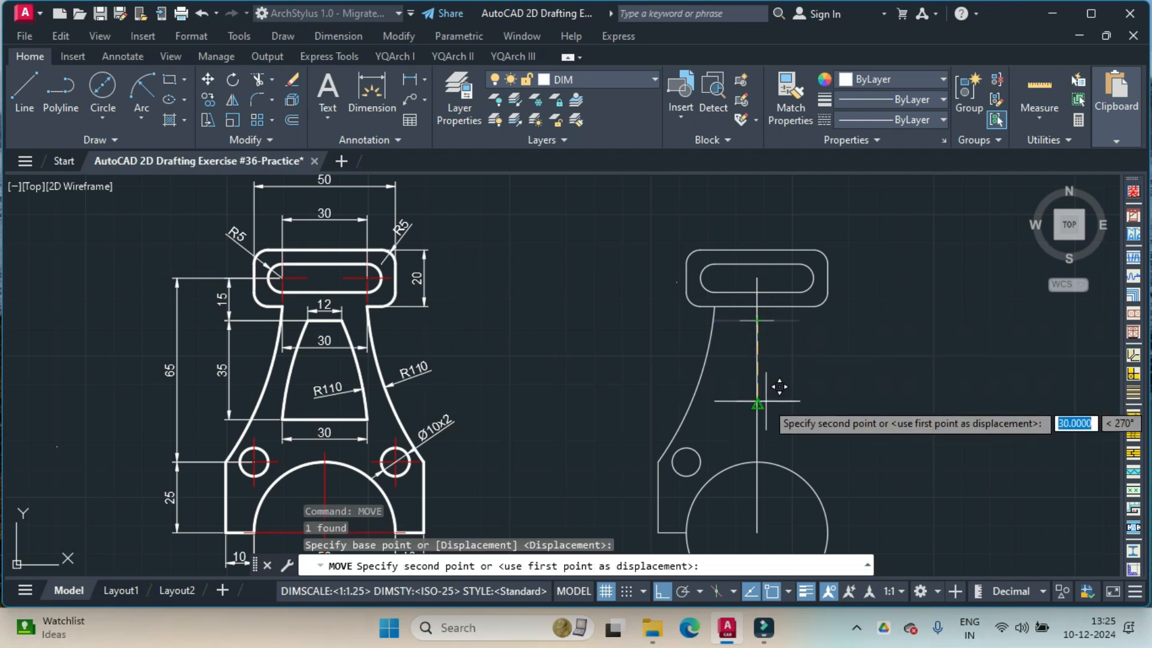
text(35)
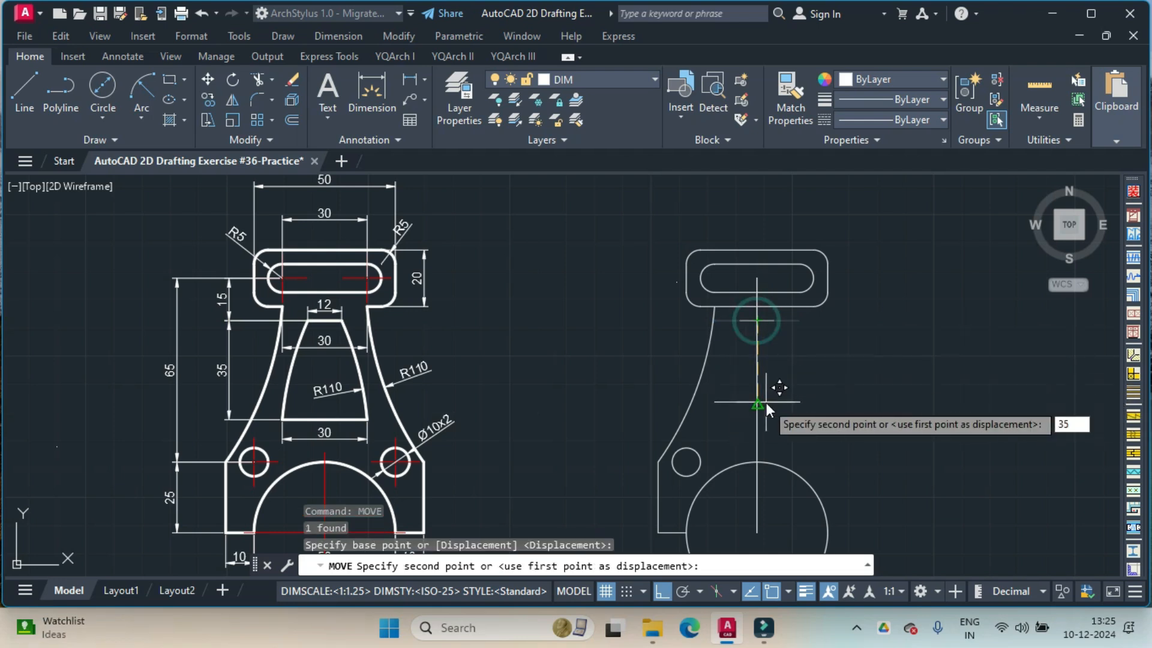
key(Return)
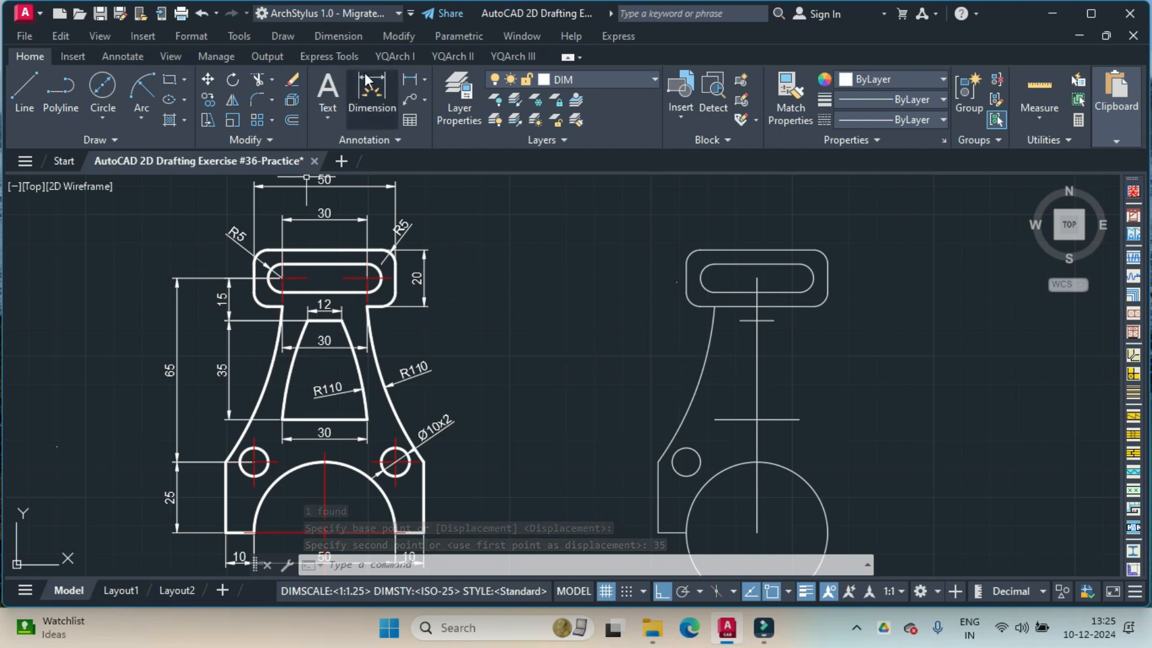
Step: With Ortho off, draw a start-end-radius arc of radius 110 joining the left ends of the 12 and 30 long lines
click(144, 126)
click(188, 359)
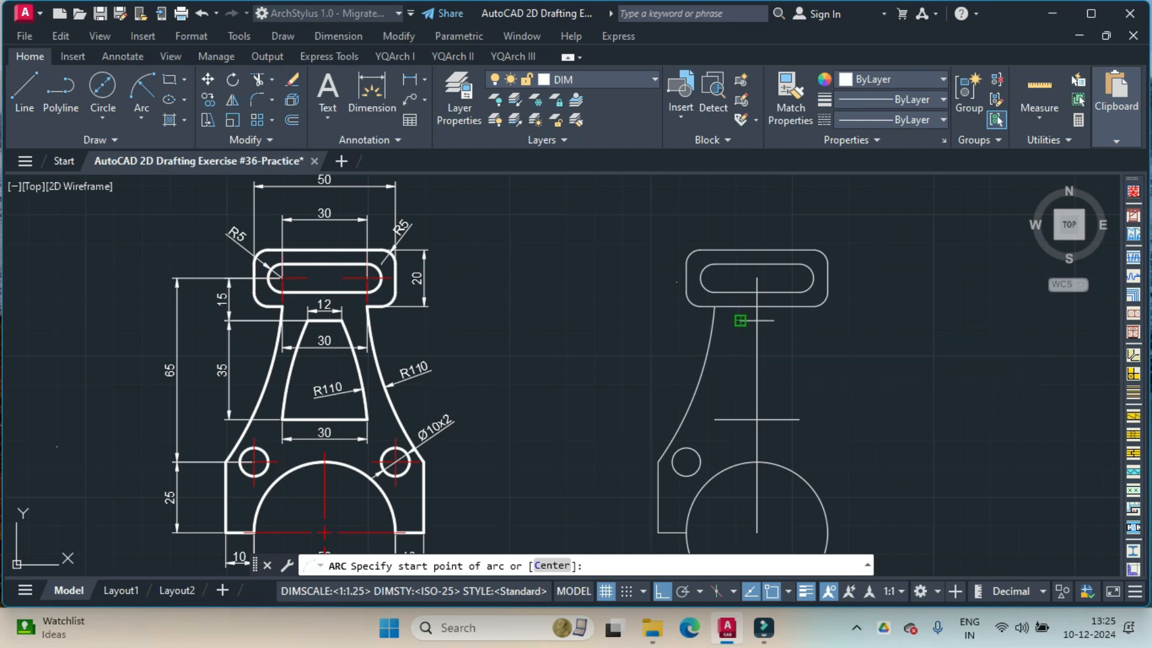
click(740, 320)
click(714, 419)
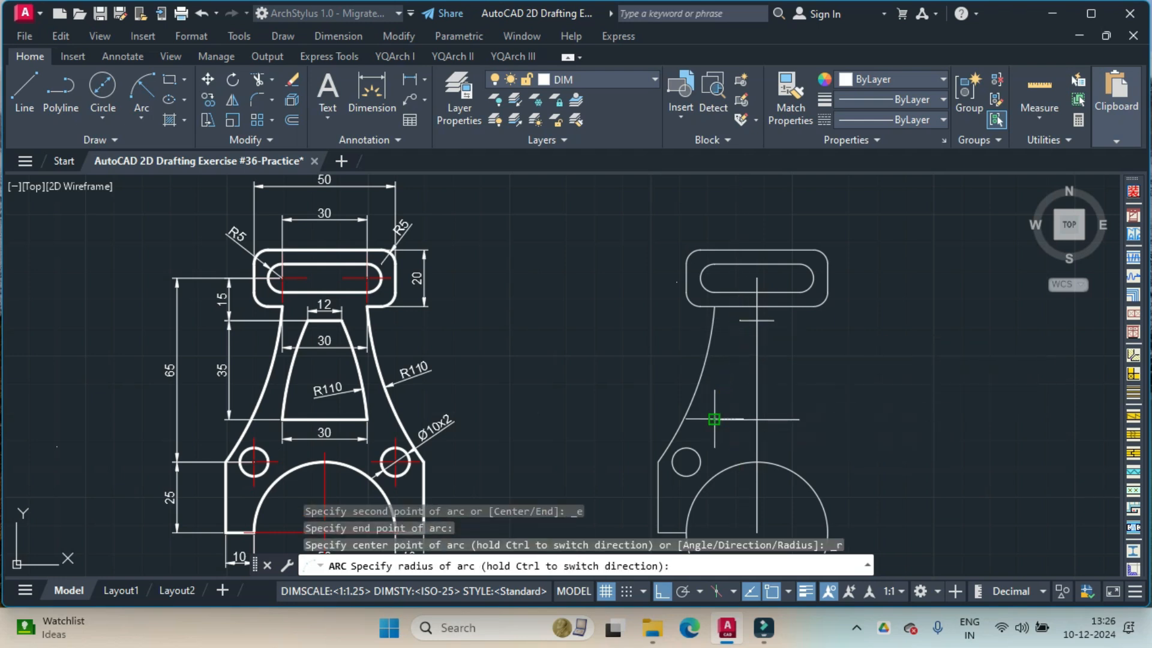
key(F8)
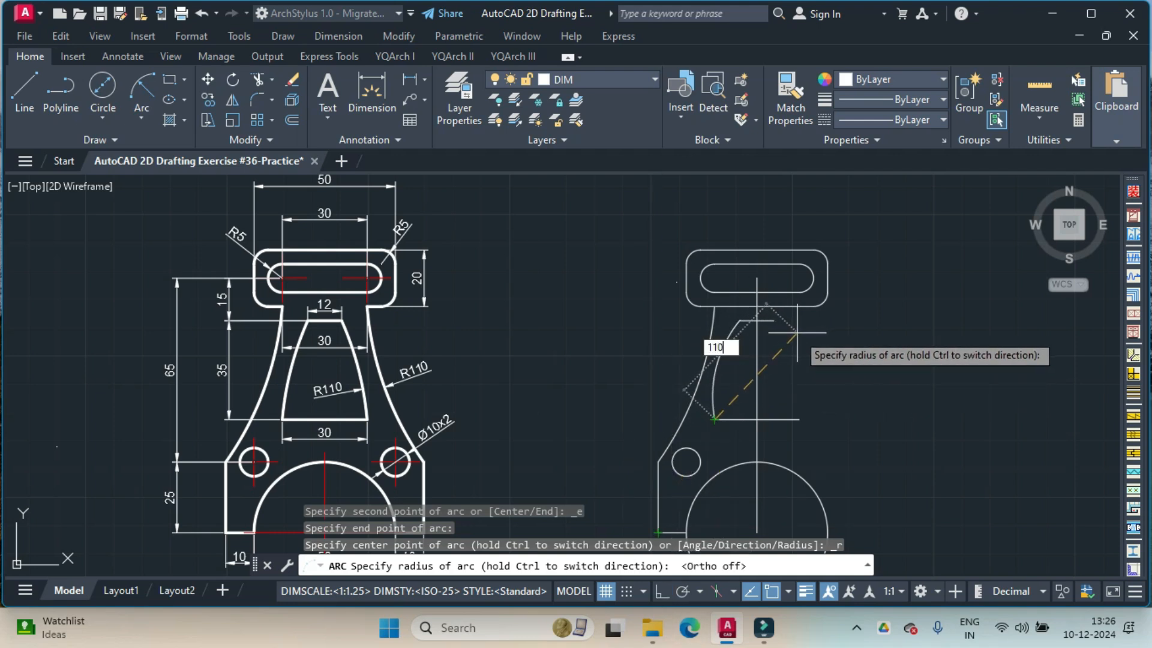
key(Return)
Step: Mirror the two left arcs, the small hole and the left base lines about the vertical centerline, keeping the originals
middle_drag(787, 333, 780, 298)
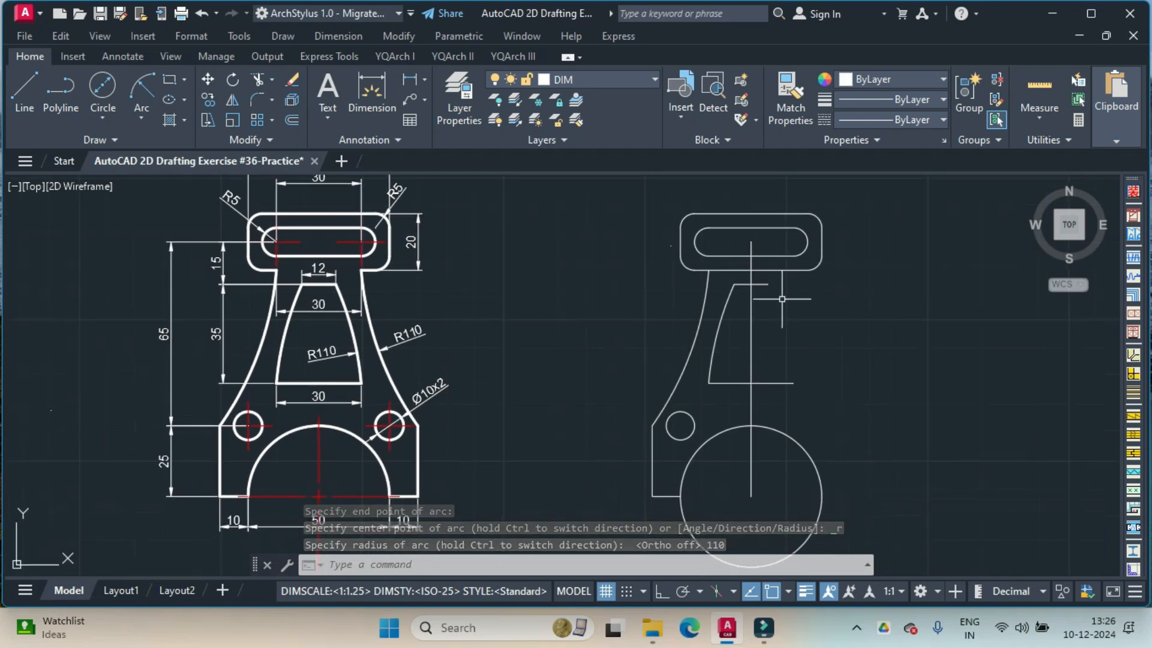
text(mir)
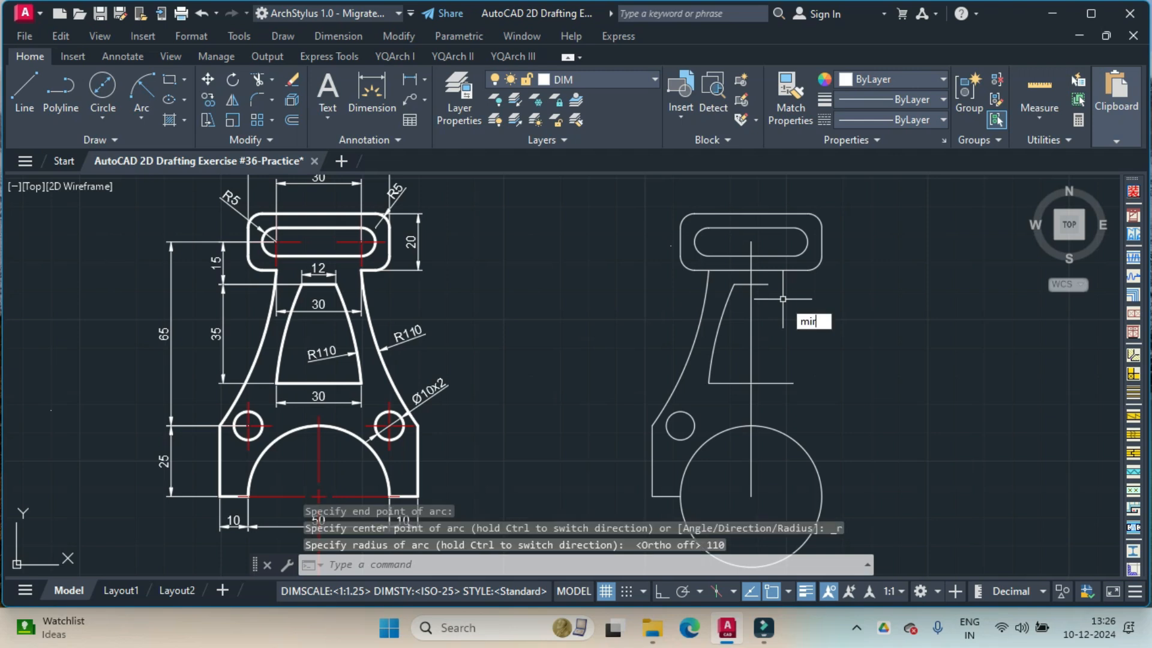
text(ror)
key(Return)
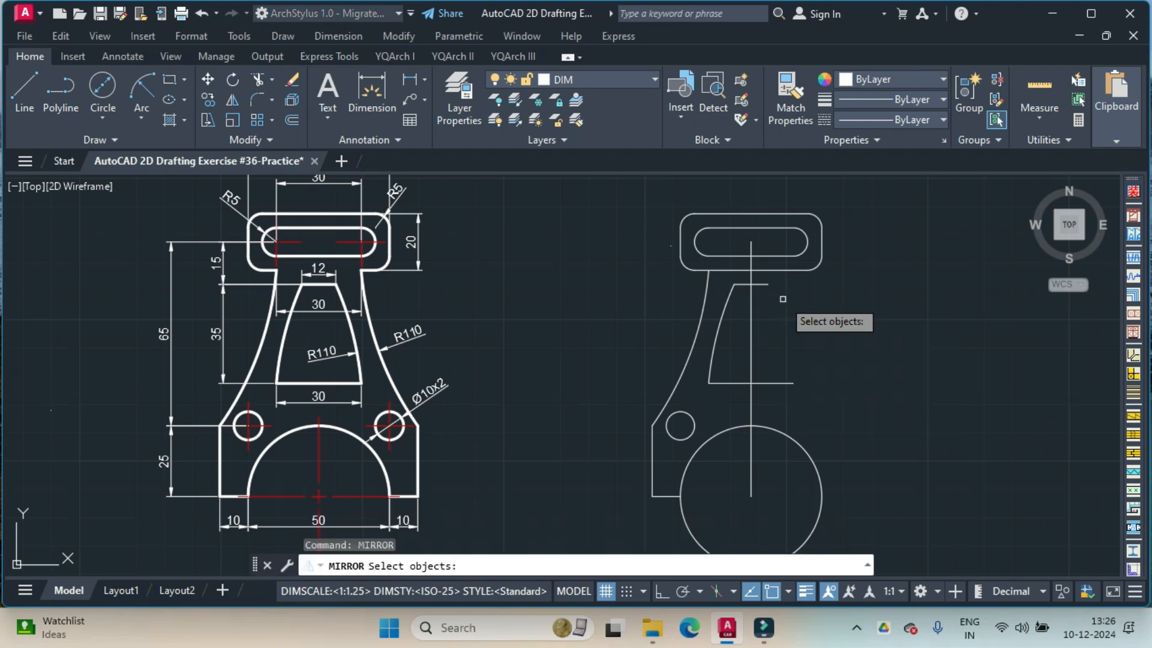
click(726, 308)
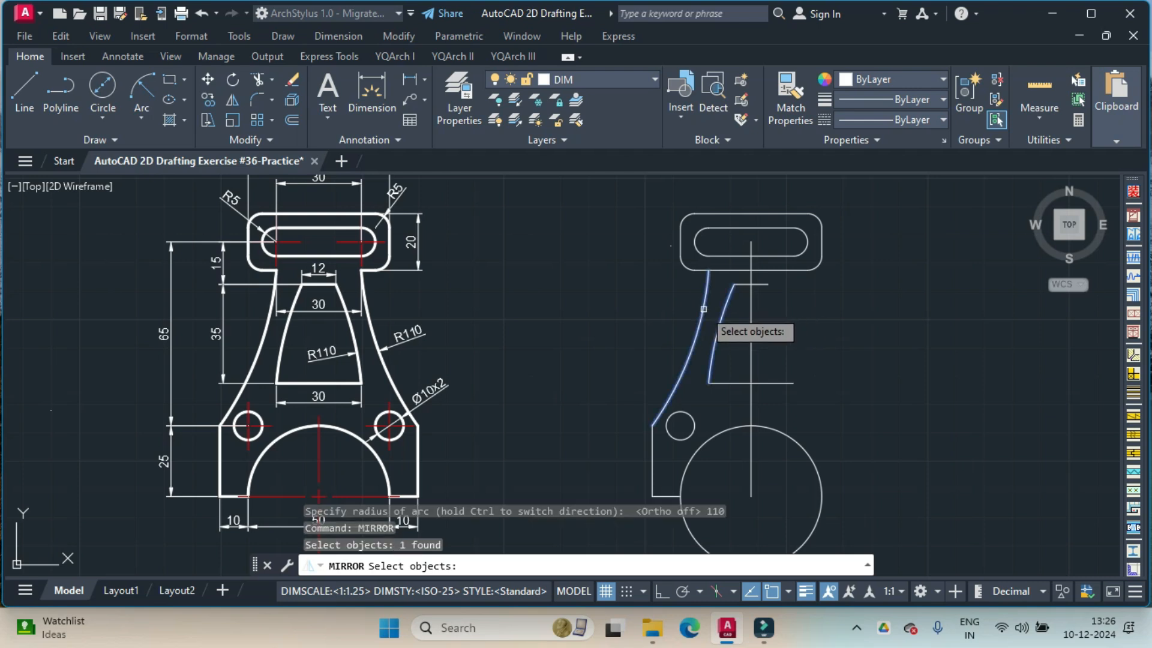
click(701, 308)
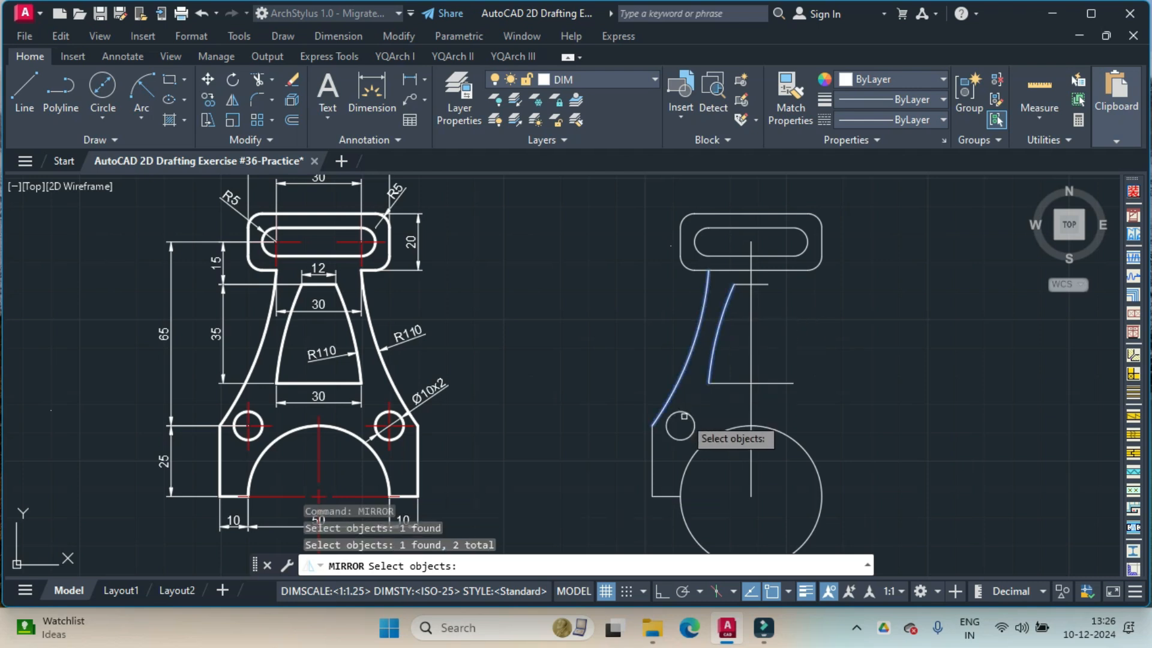
click(688, 412)
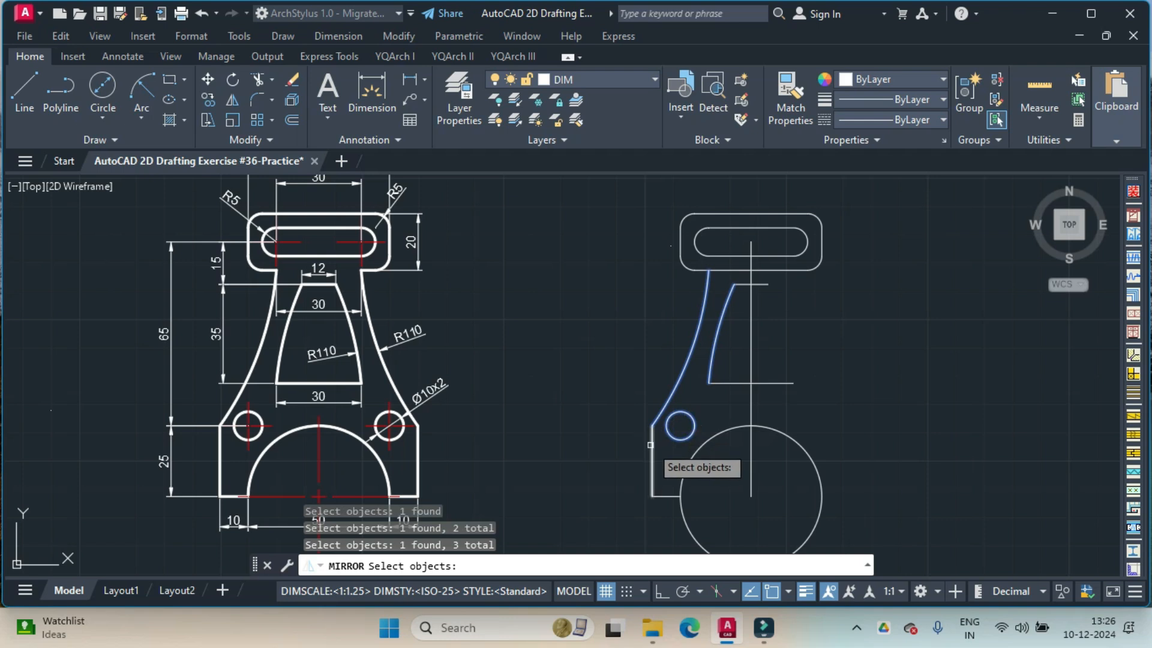
click(653, 446)
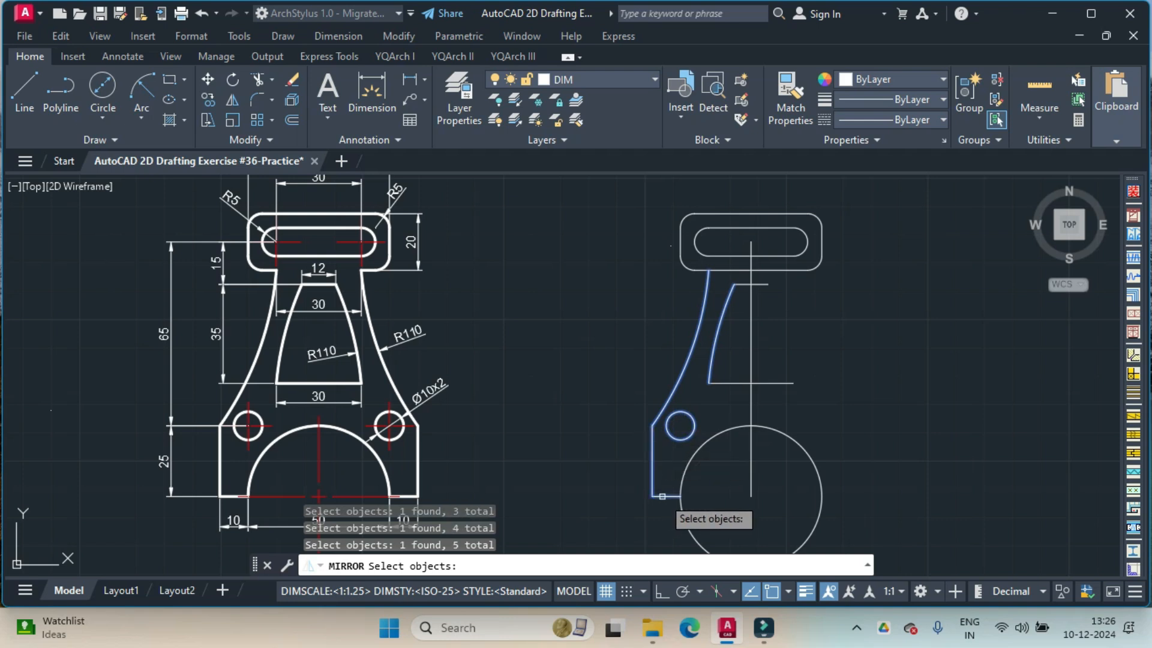
key(Return)
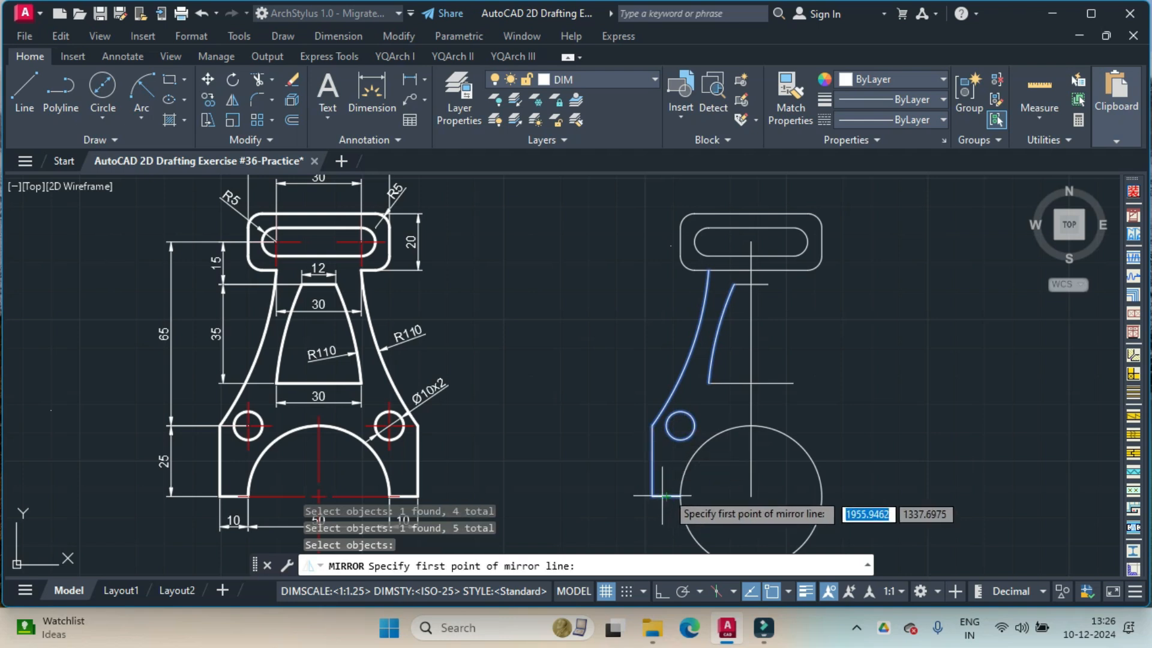
click(751, 496)
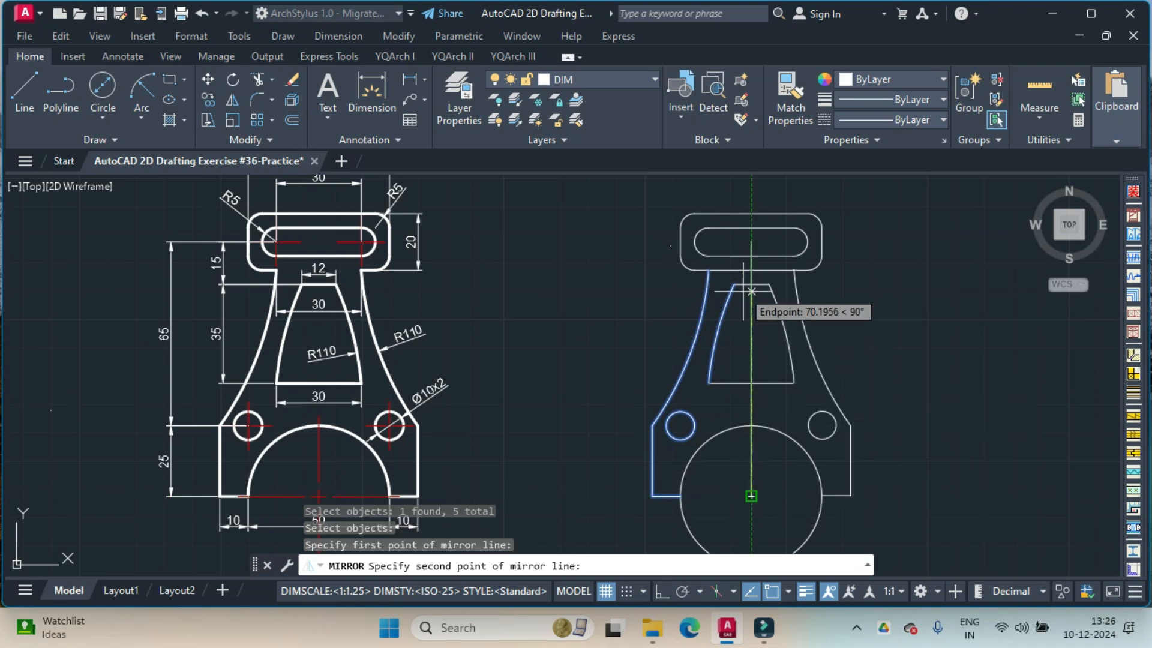
click(751, 242)
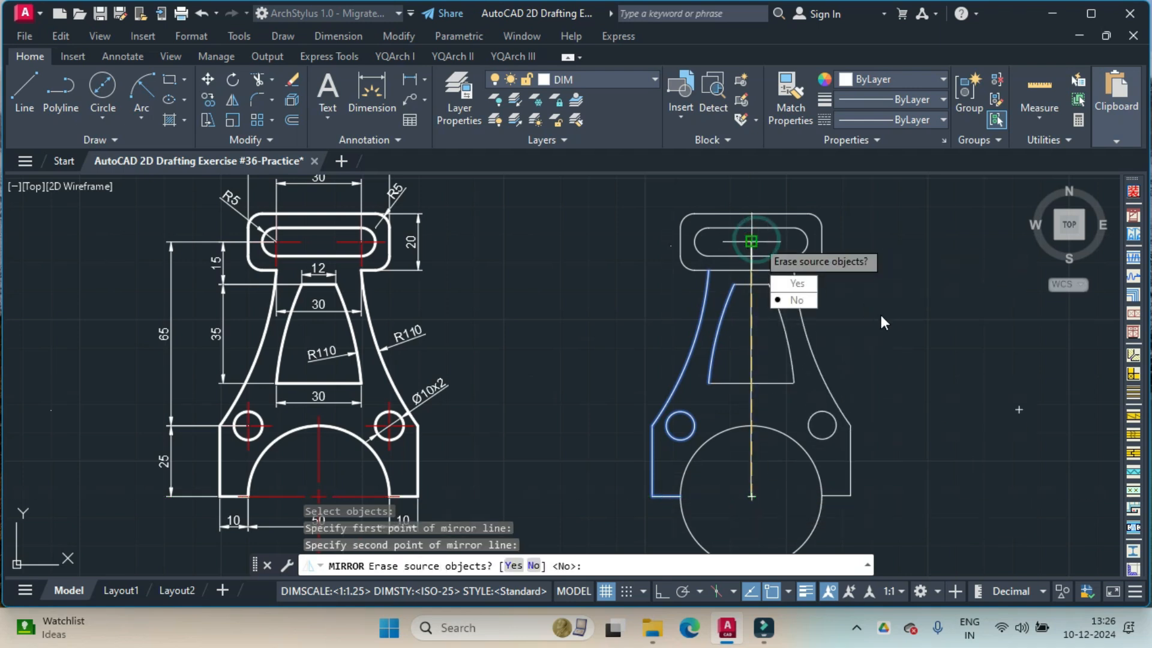
key(Return)
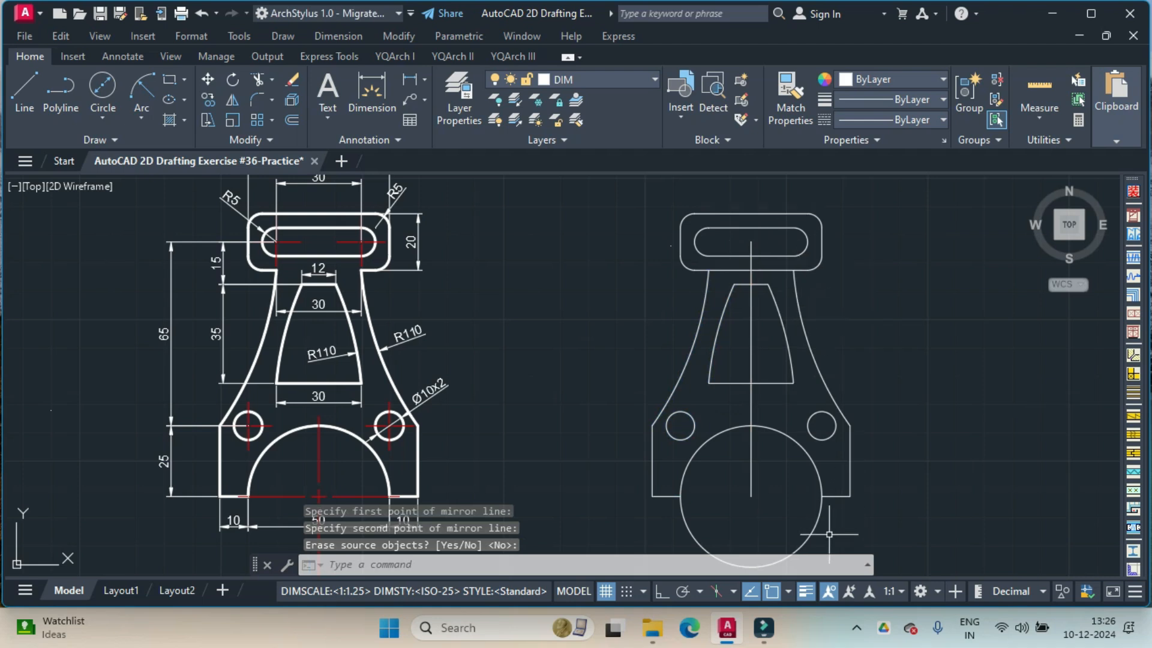
Step: Trim away the lower half of the large circle and the head's bottom edge between the two side arcs
text(TRIM)
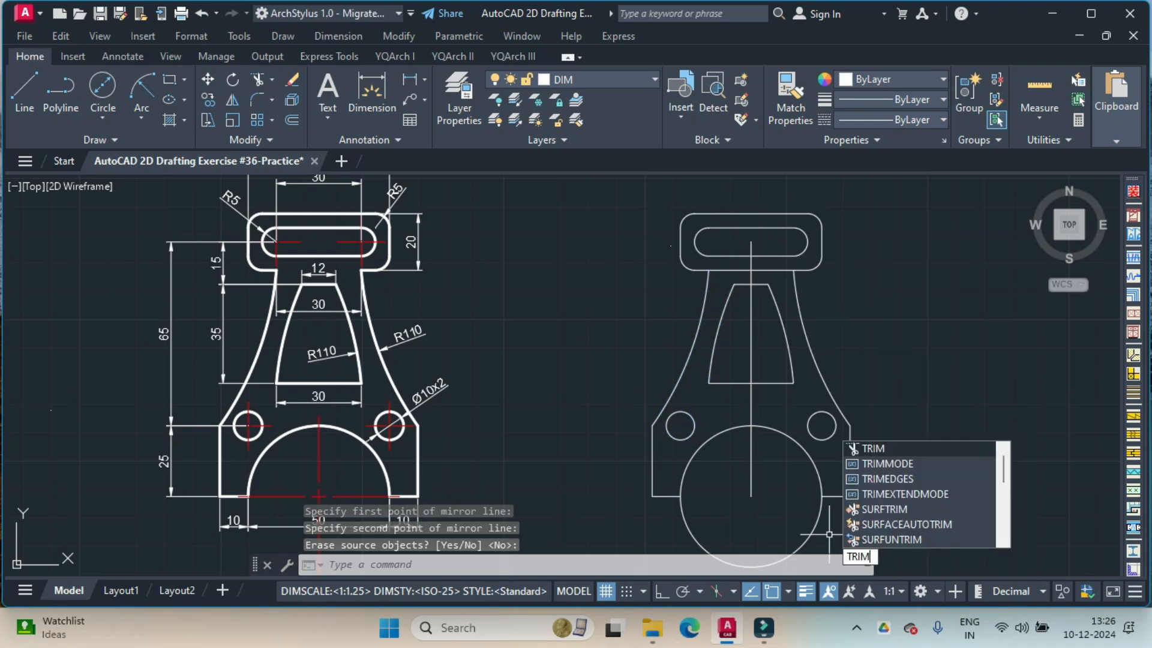
key(Return)
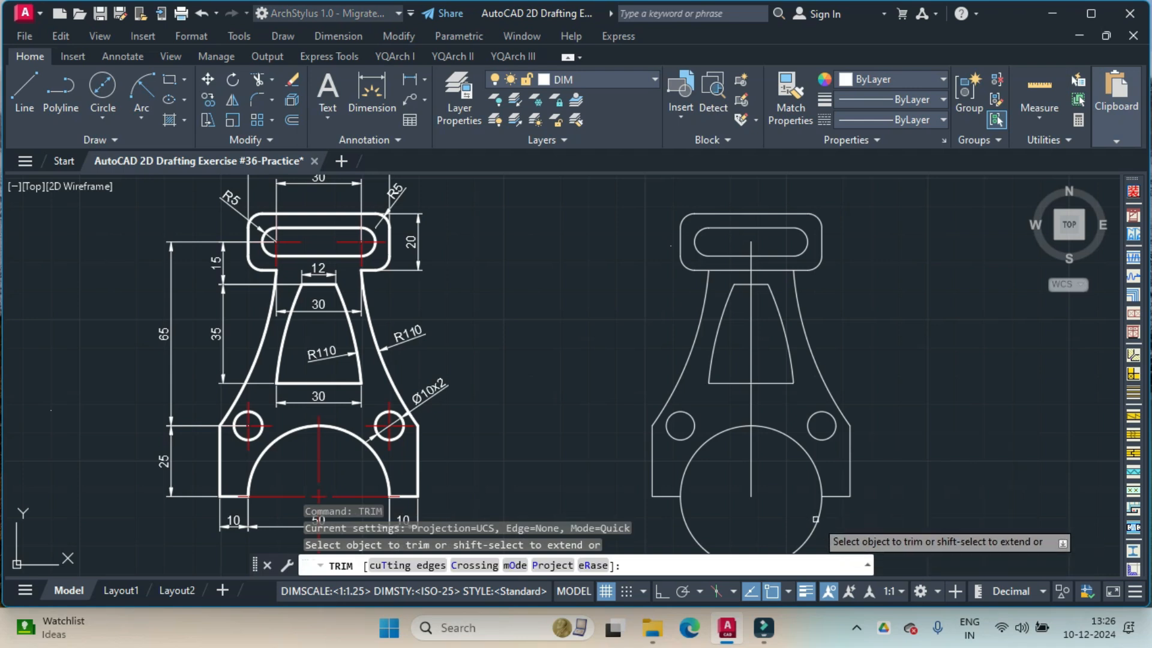
click(816, 519)
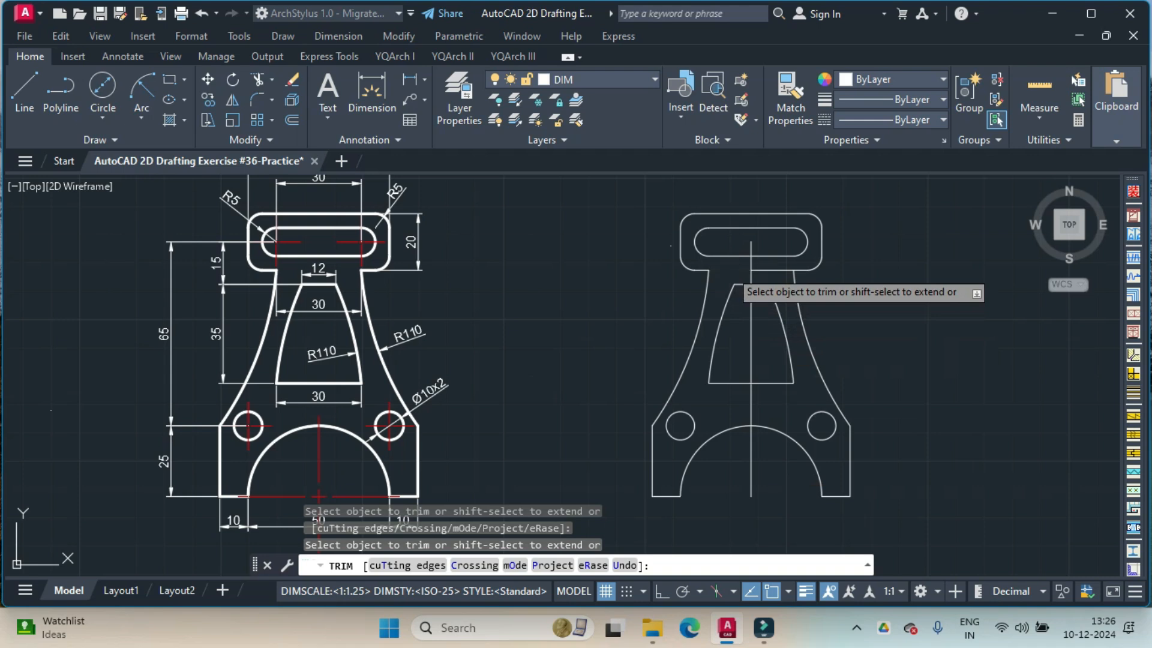
click(730, 269)
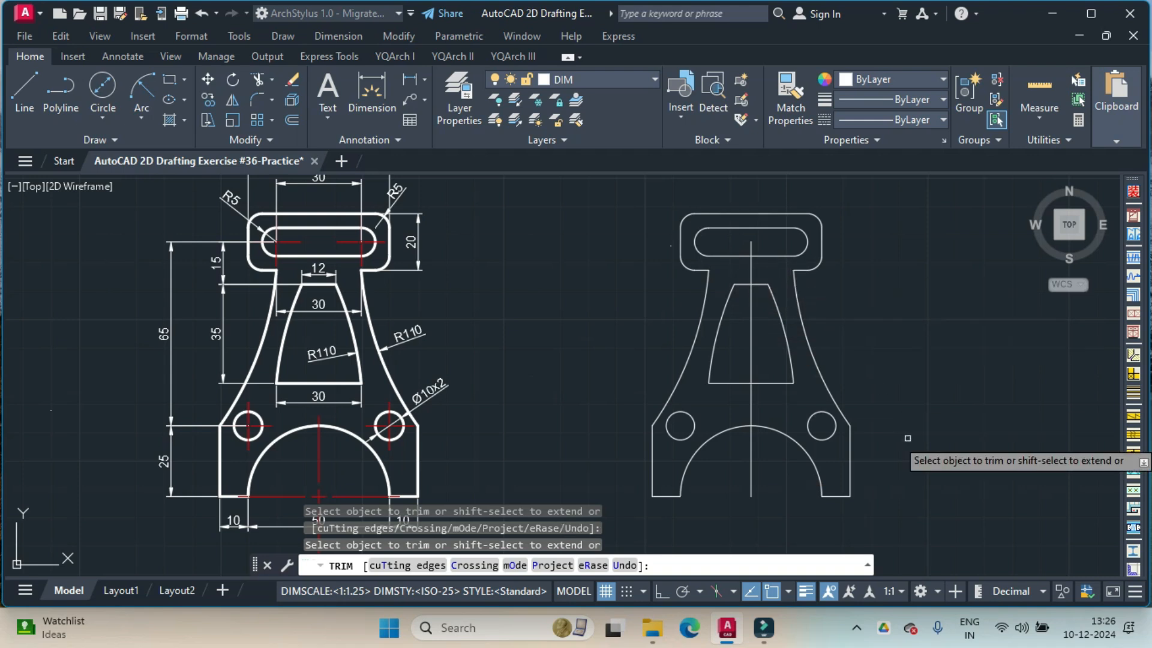
key(Escape)
Step: Erase the vertical construction centerline of the redrawn bracket
text(e)
key(Return)
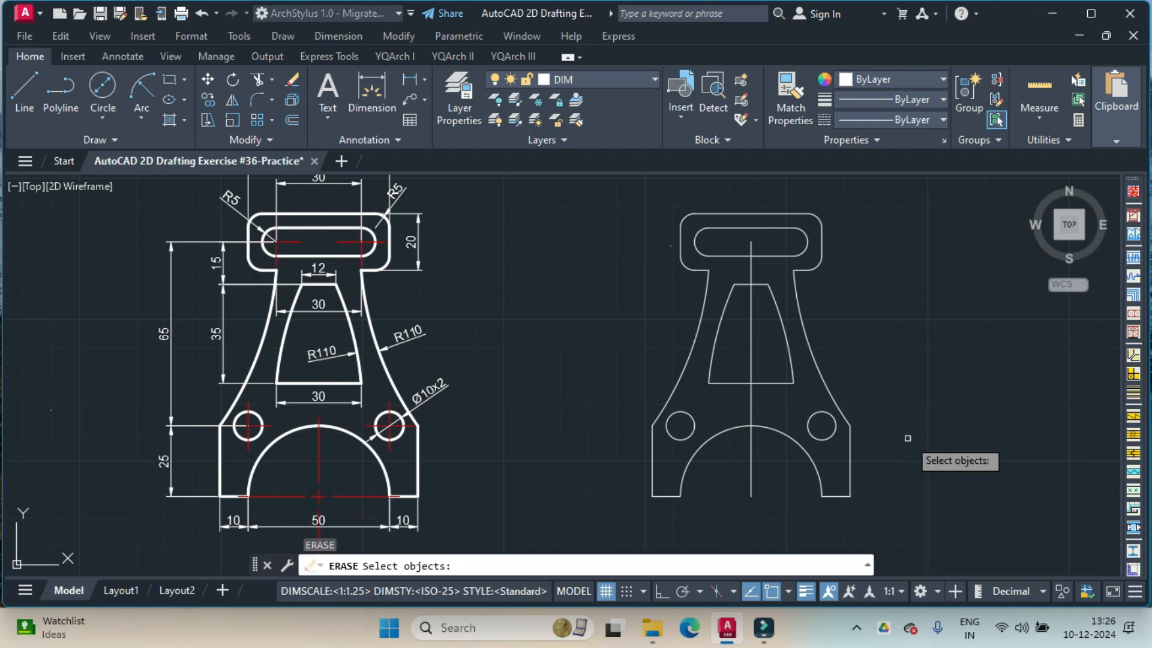
click(750, 327)
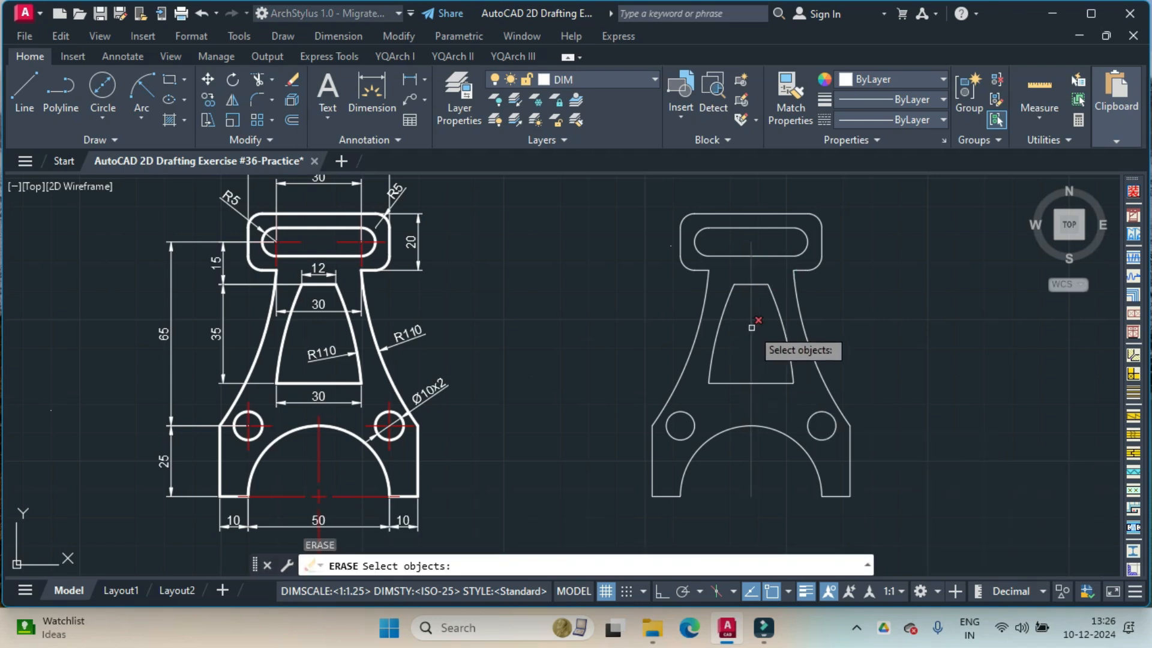
key(Return)
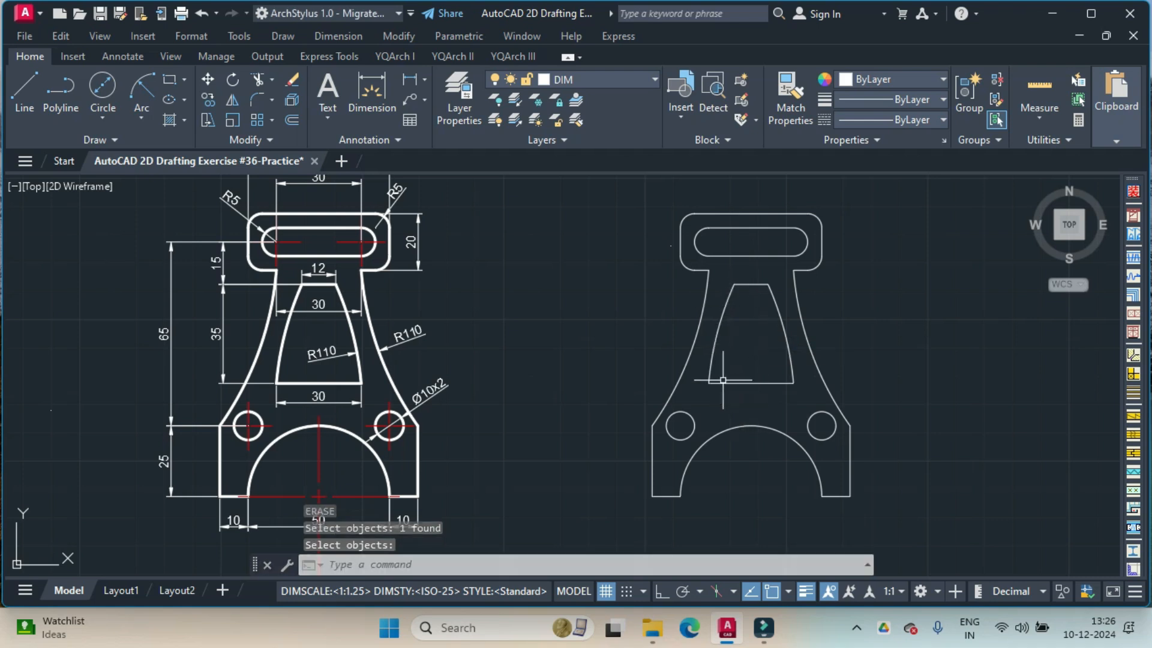
Step: Set the lineweight of the whole redrawn bracket to 0.30 mm
click(615, 195)
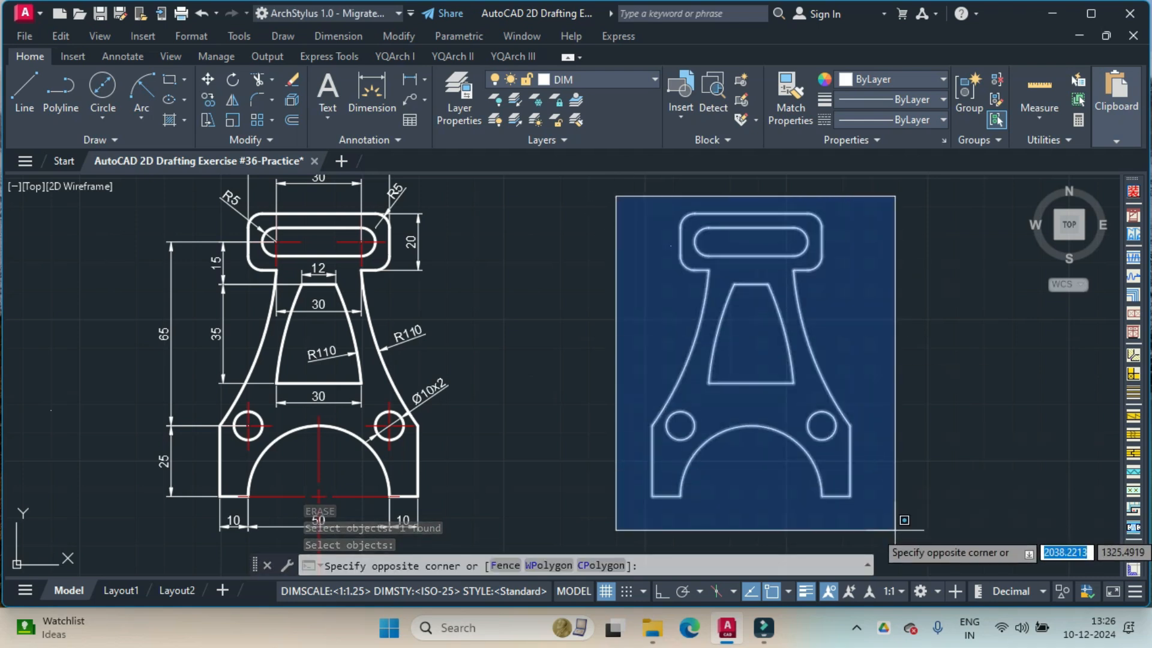
click(926, 533)
click(908, 102)
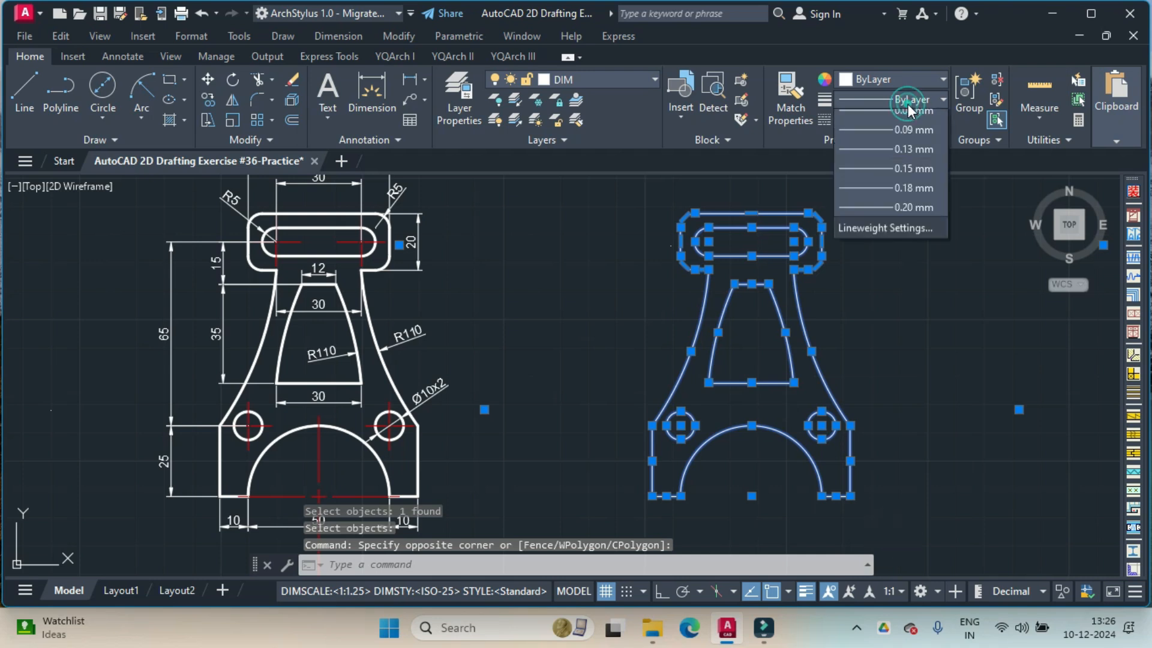
scroll(909, 273, down, 3)
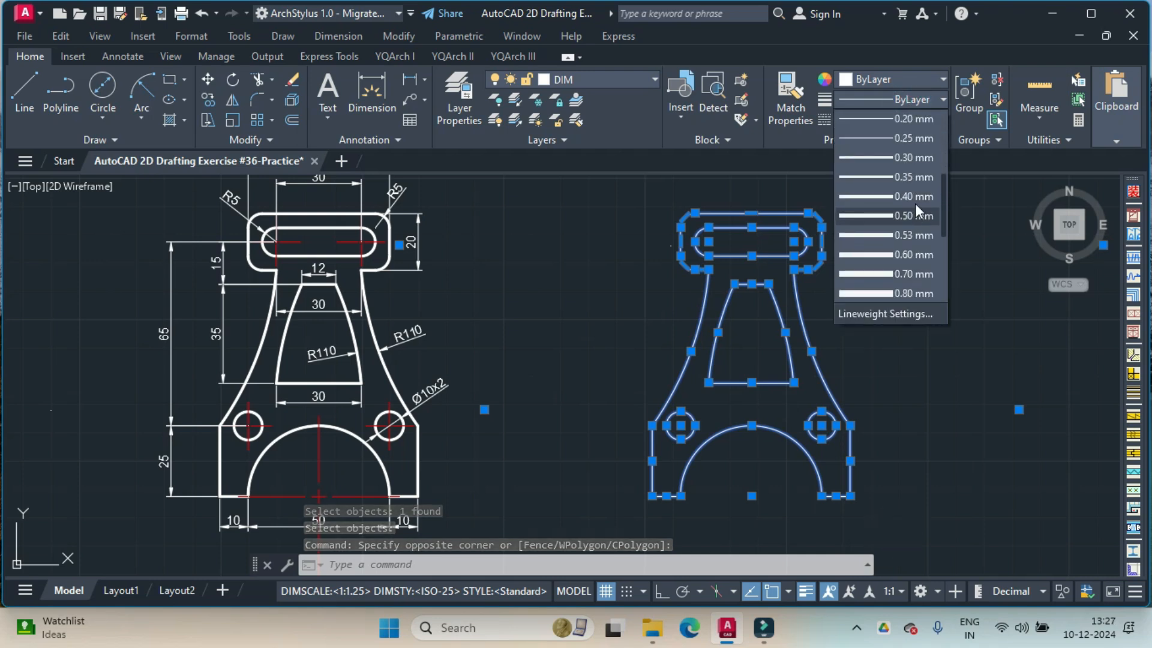
click(917, 157)
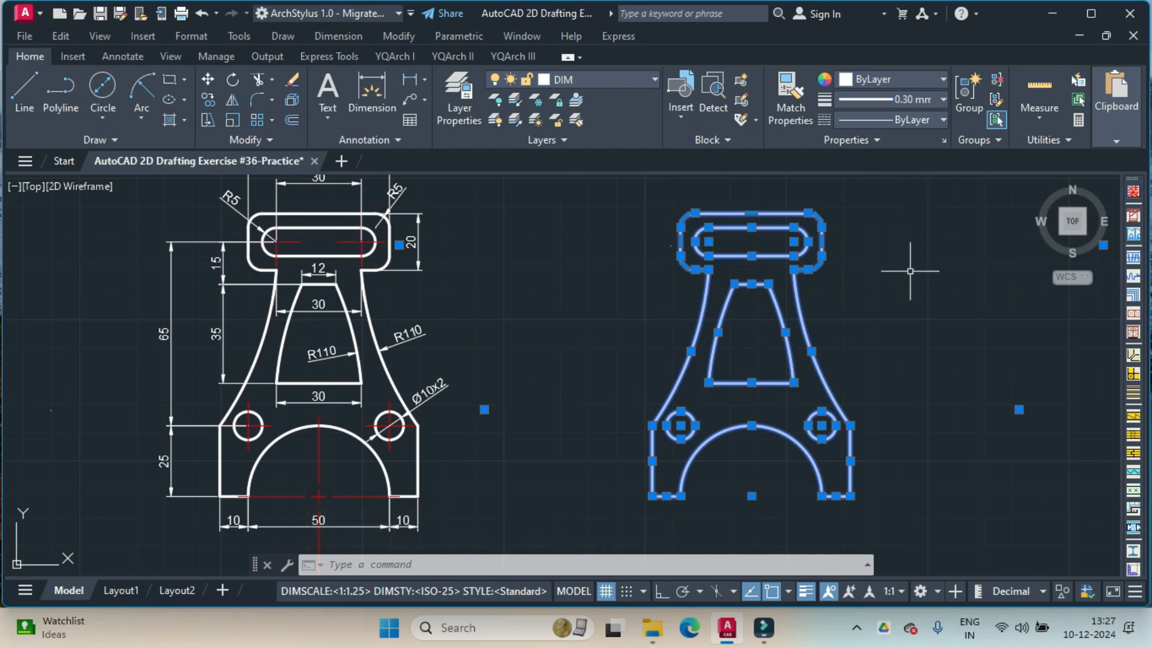
key(Escape)
Step: Add center marks to both slot ends, both small holes and the large semicircular arc of the redrawn bracket
text(cen)
key(Return)
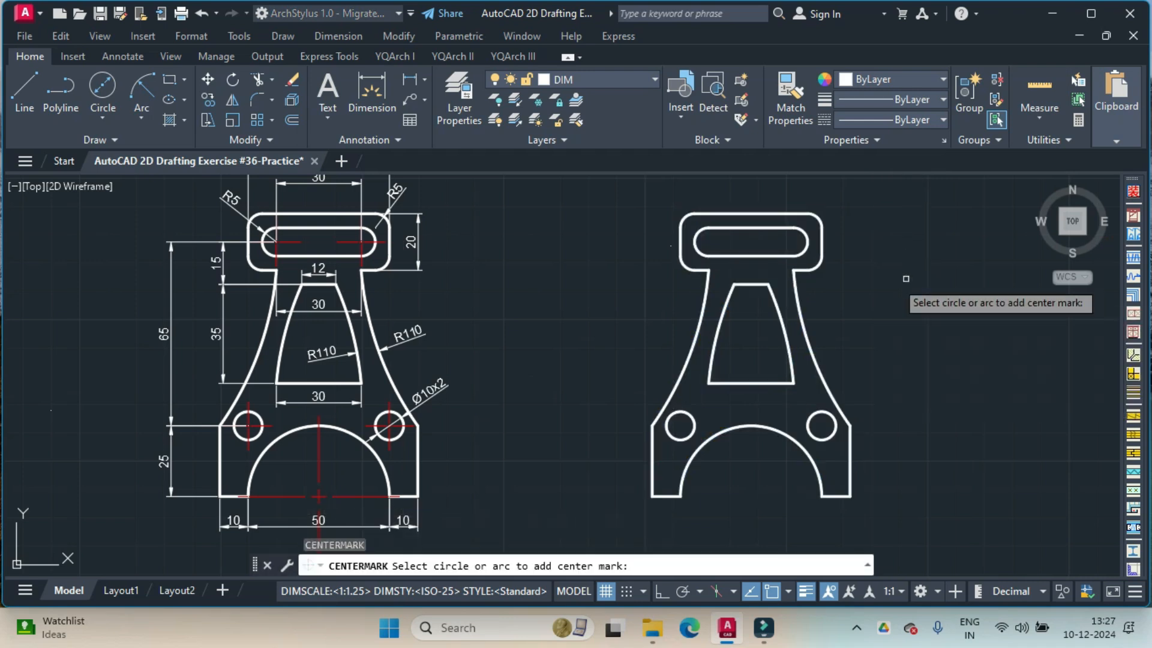
click(691, 240)
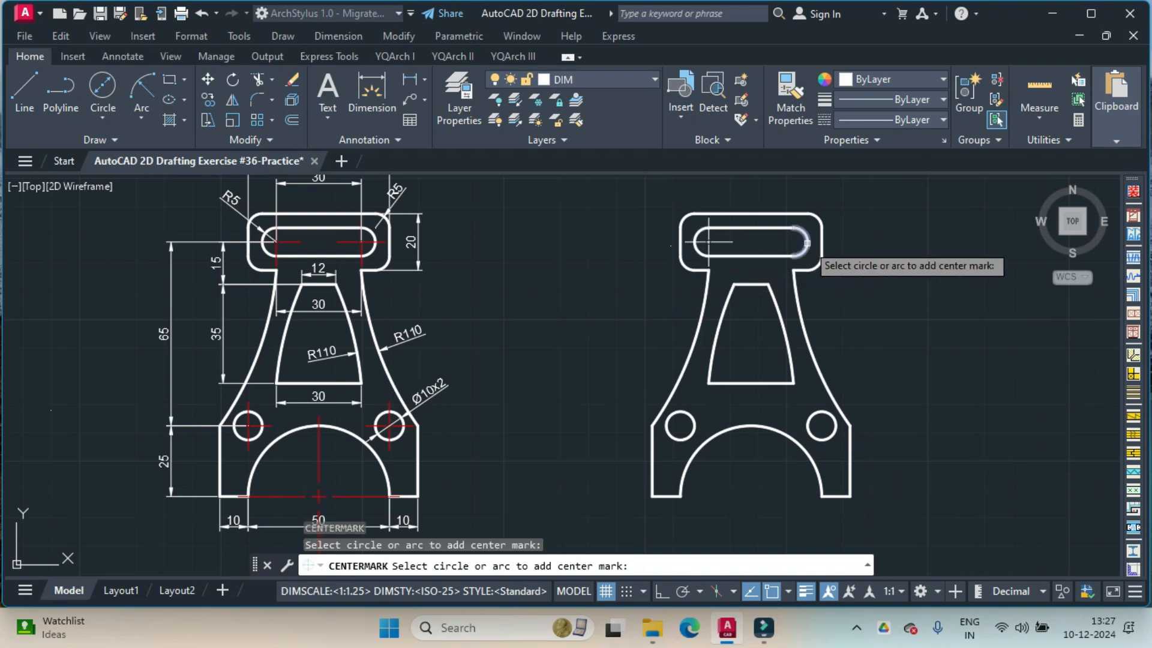
click(798, 242)
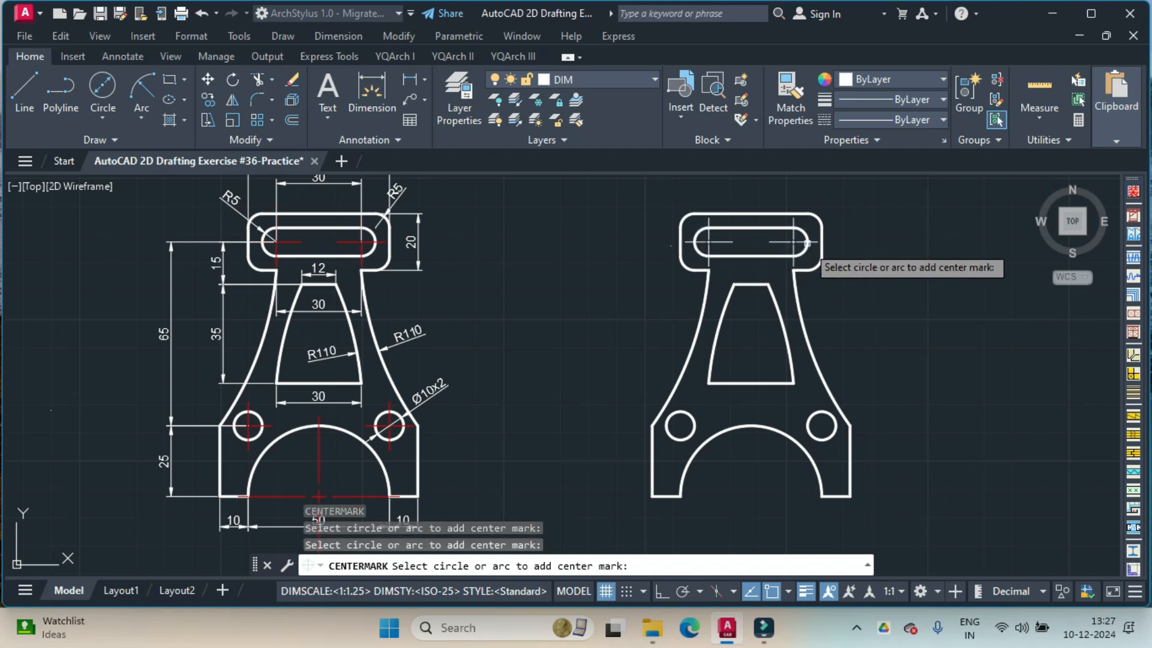
click(680, 425)
click(733, 429)
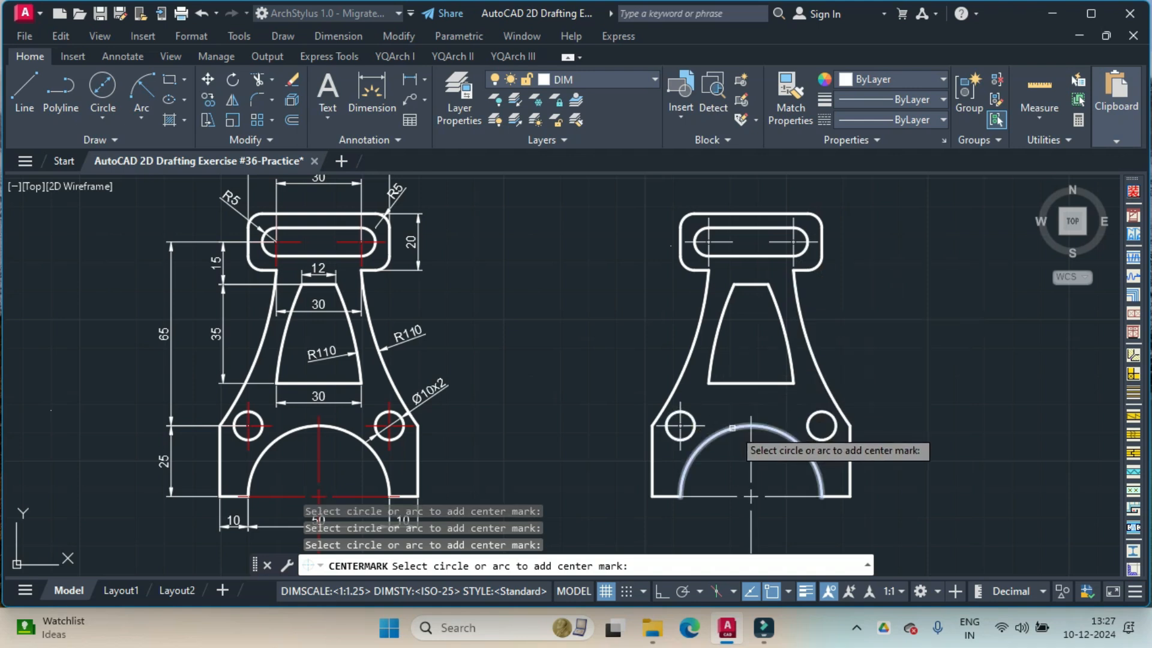
click(812, 418)
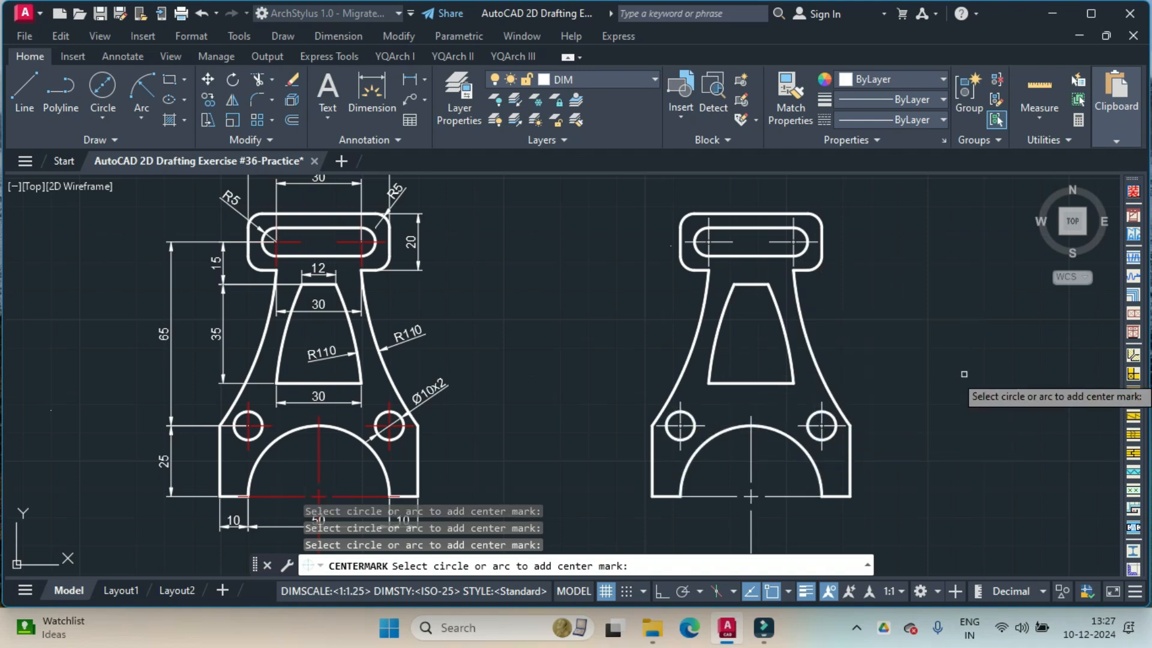
key(Escape)
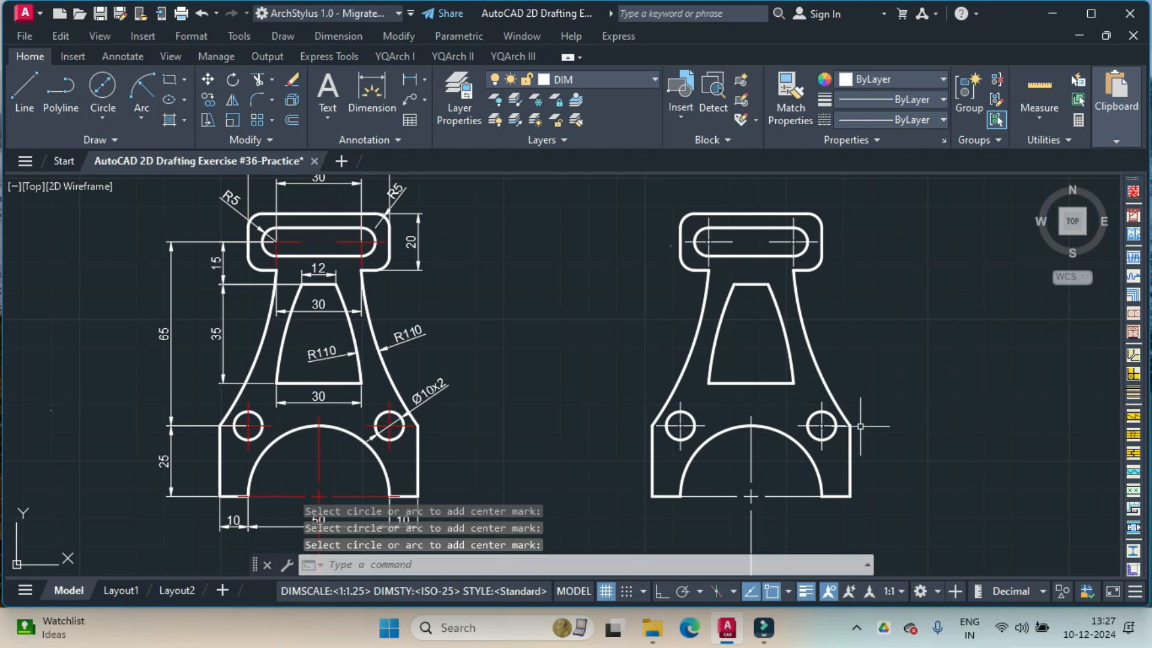
Step: Change the color of all five new center marks on the redrawn bracket to Red
click(751, 496)
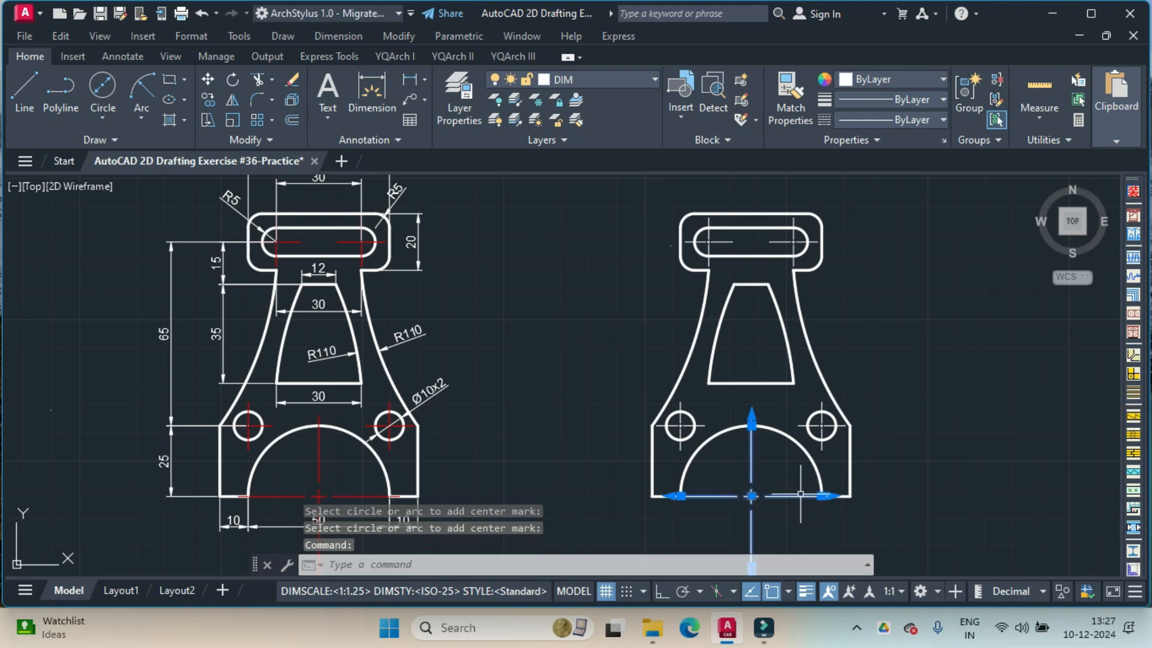
click(821, 425)
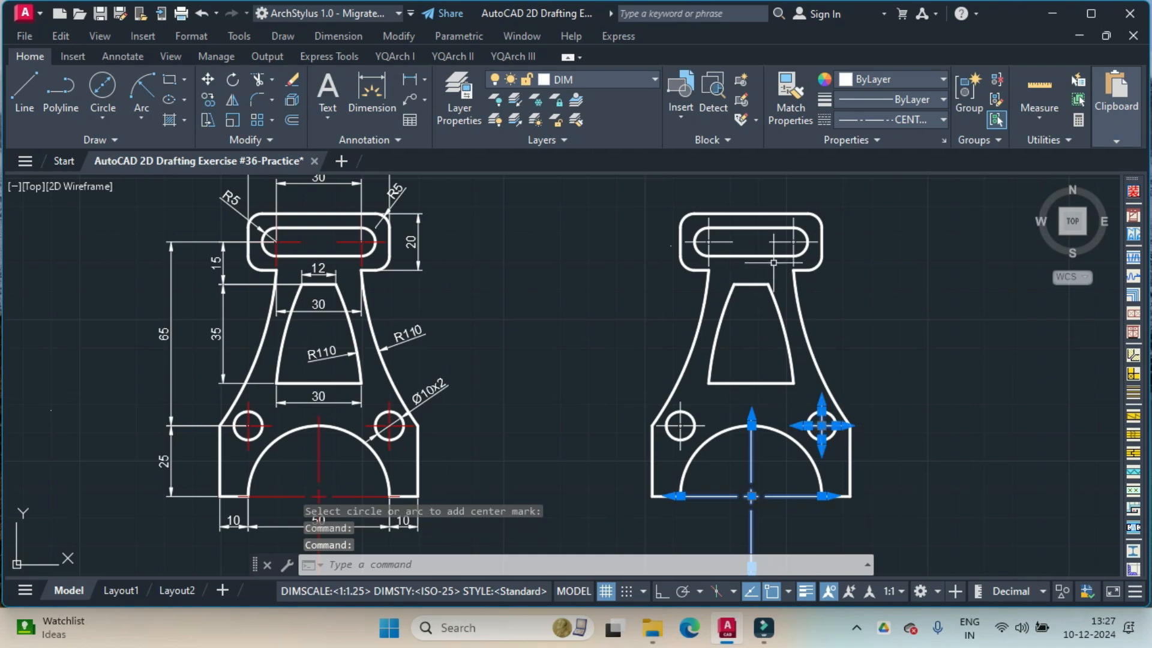
click(789, 242)
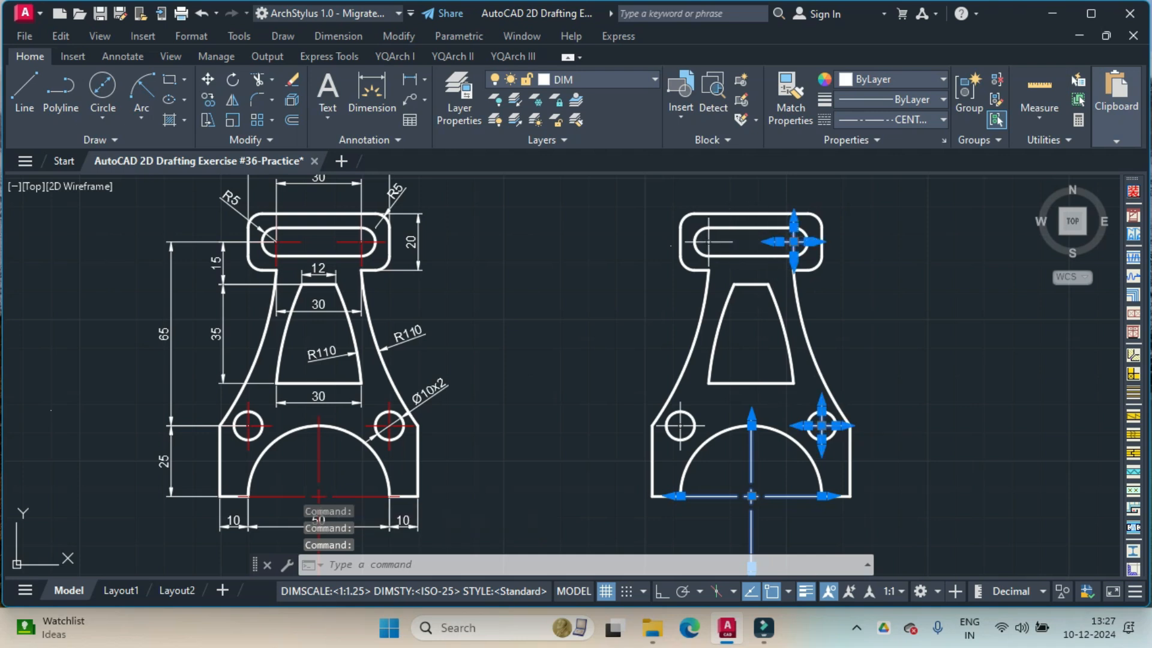
click(709, 242)
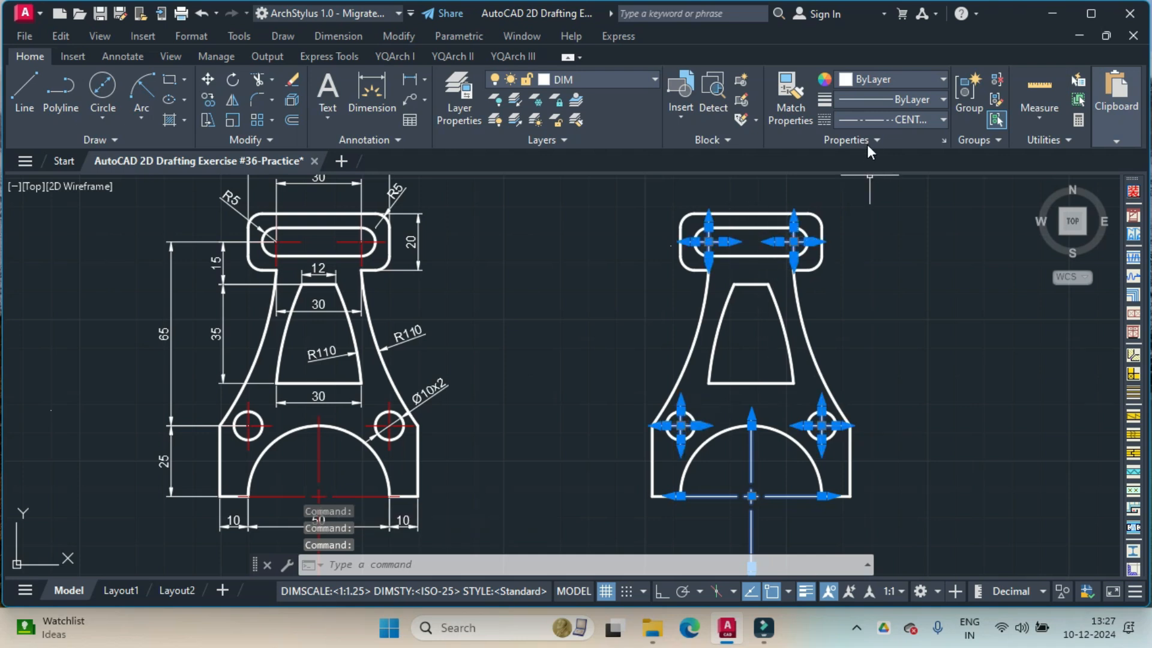
click(894, 78)
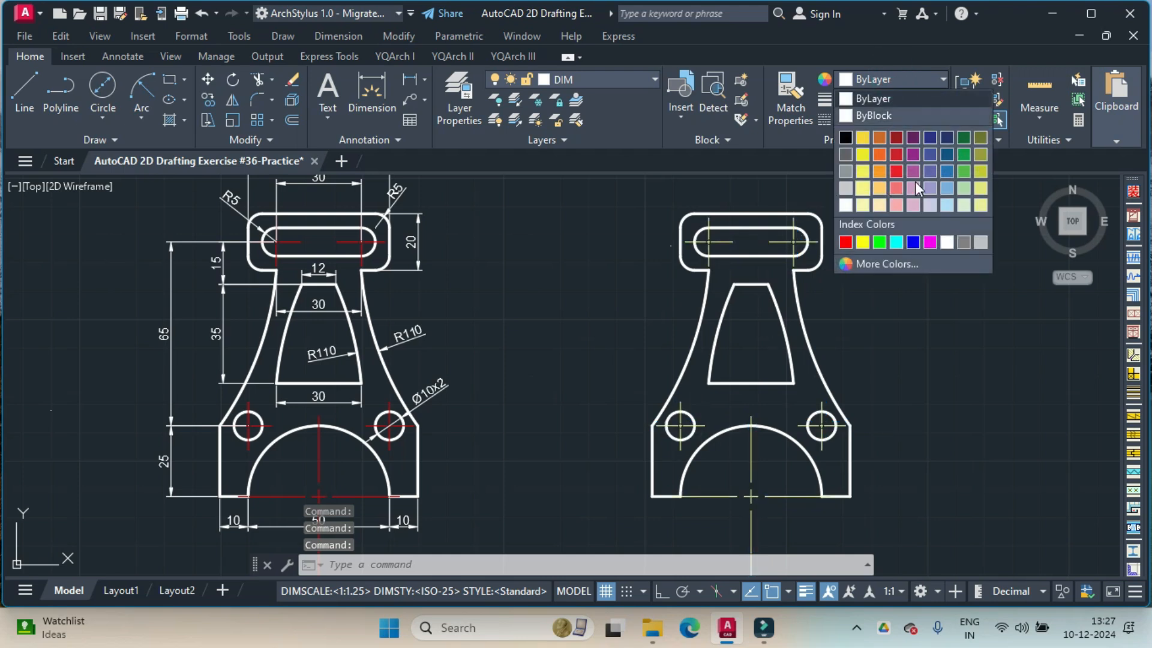
click(845, 242)
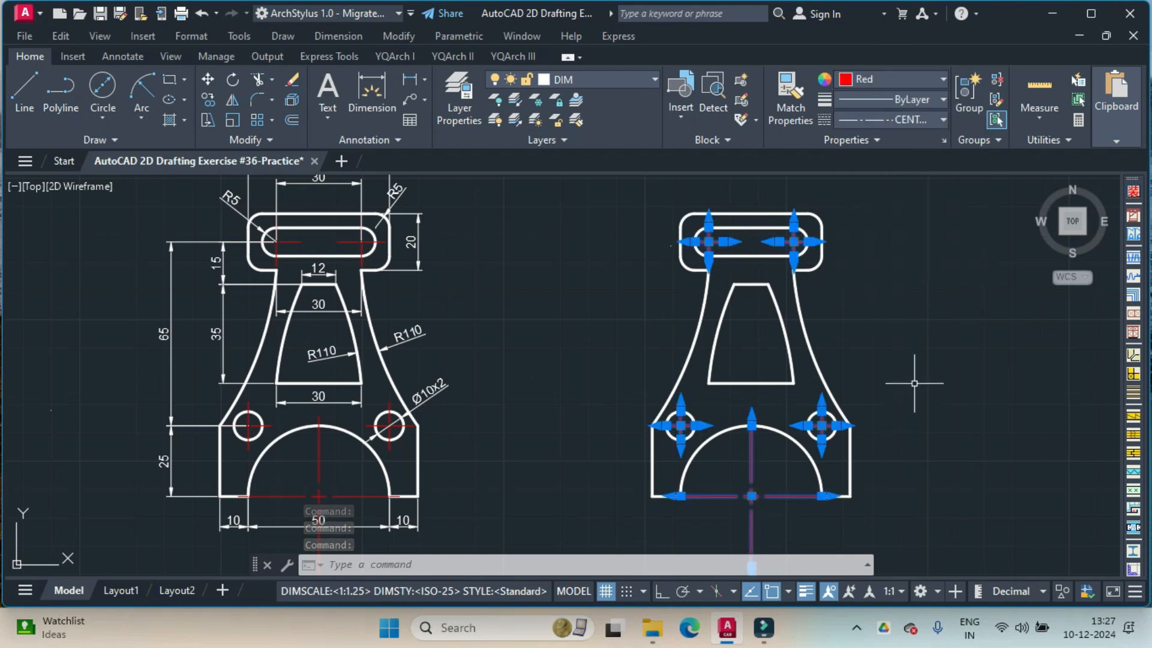
key(Escape)
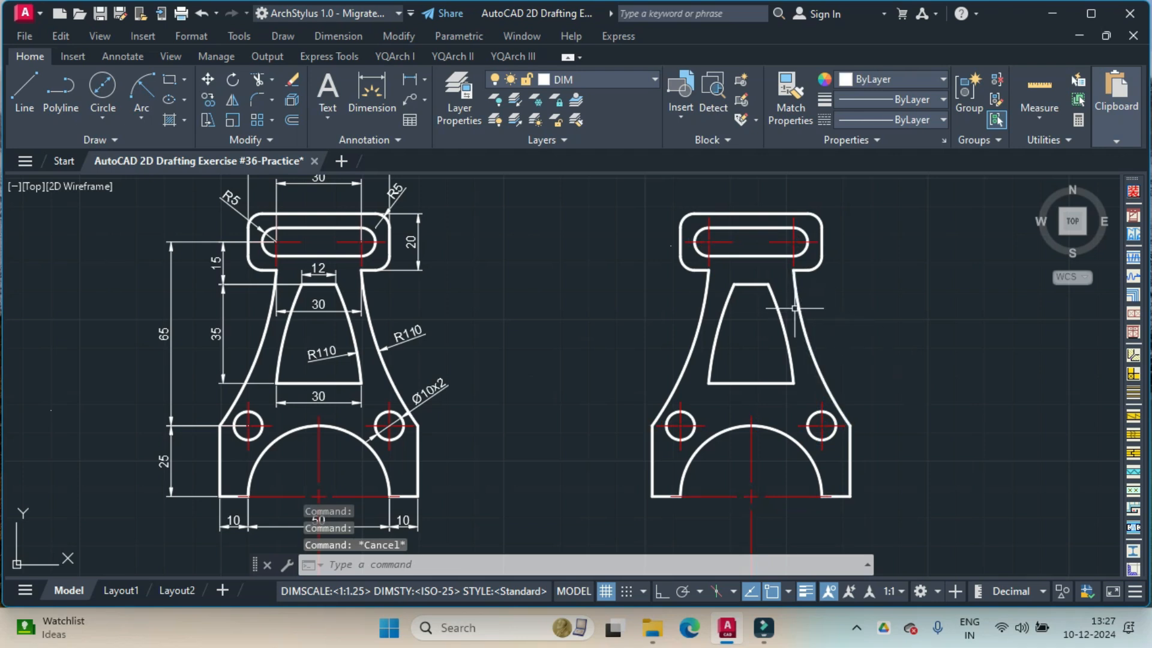
Step: Add a horizontal linear dimension above the redrawn head for the distance between the slot's two arc centers
middle_drag(742, 294, 735, 386)
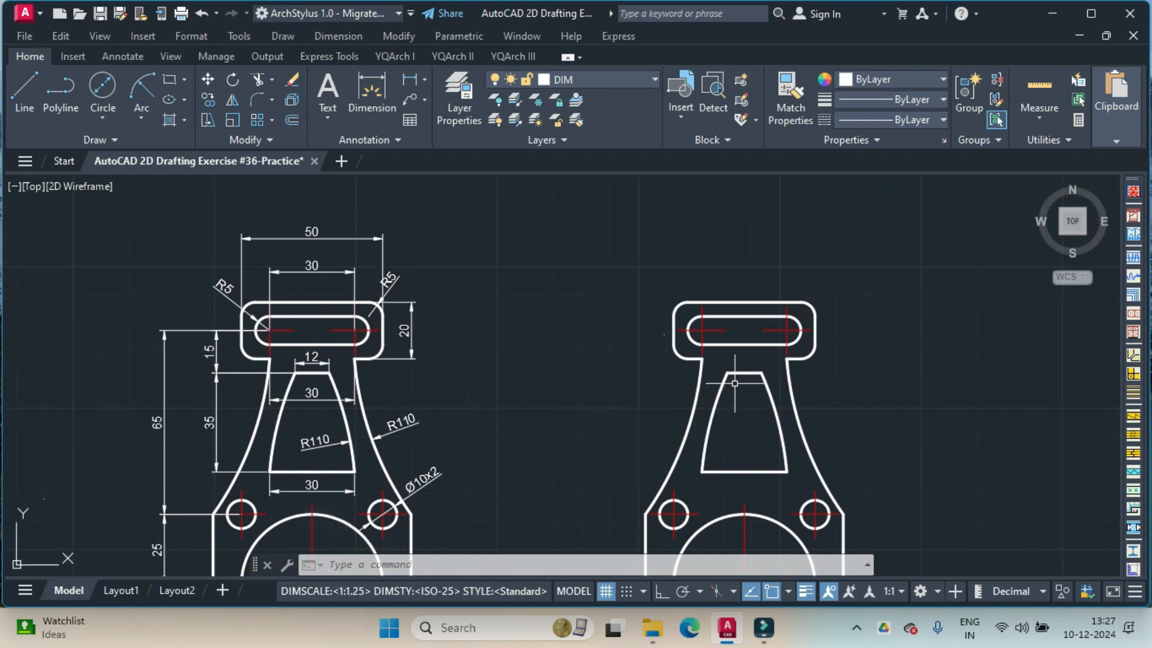
click(408, 81)
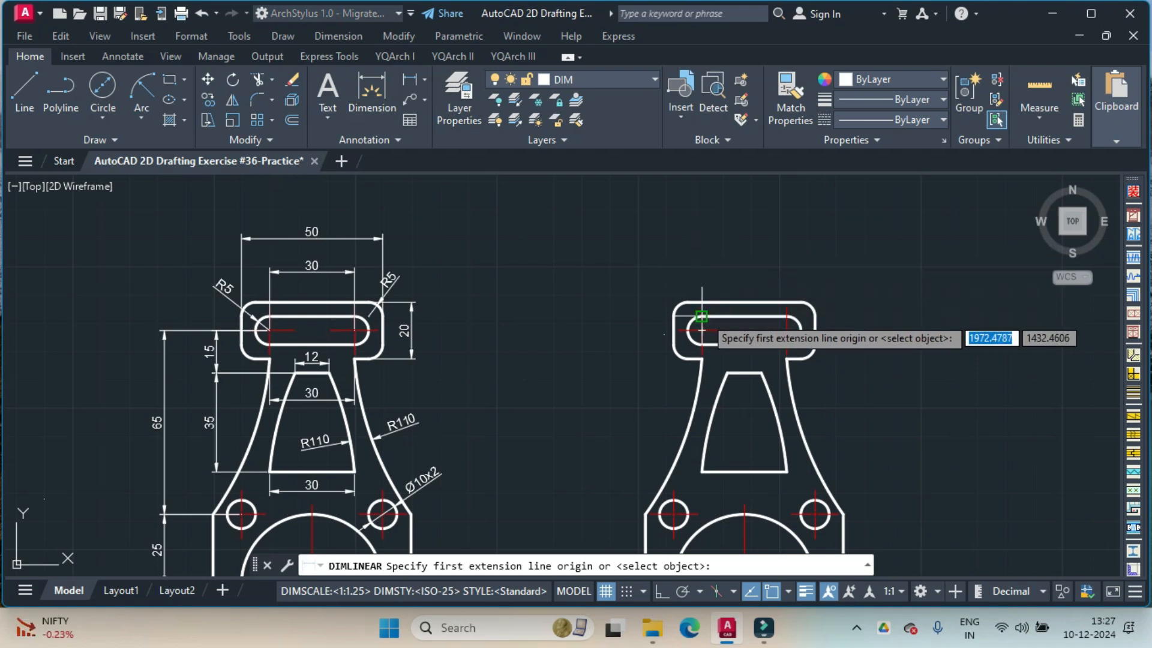
scroll(702, 317, up, 5)
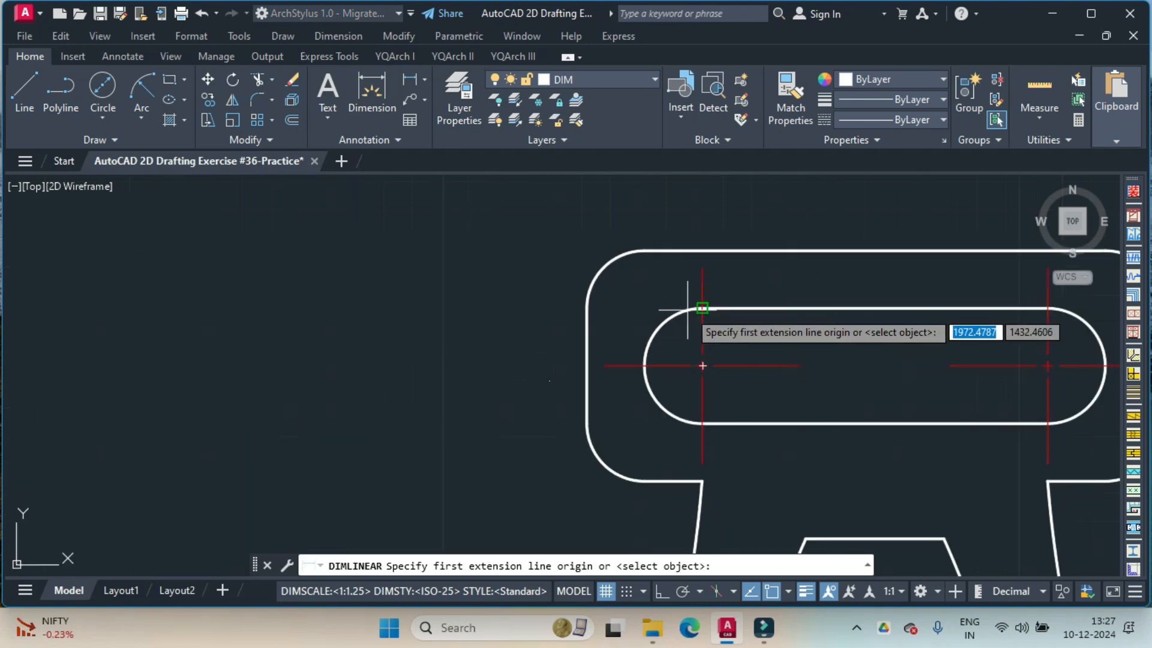
click(702, 308)
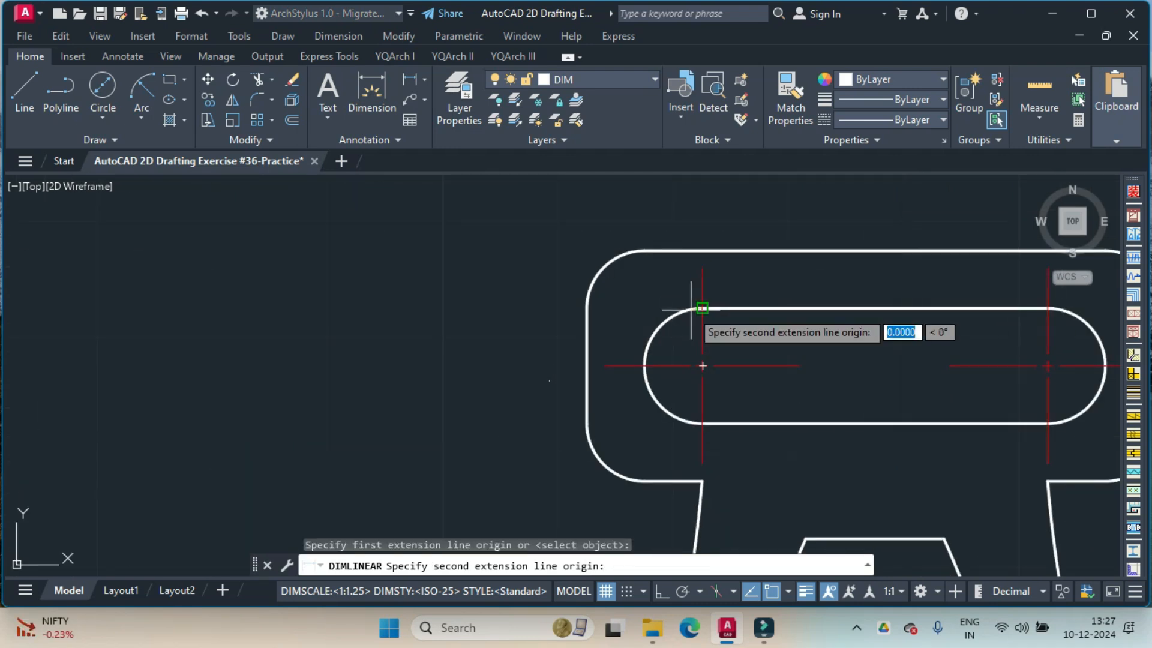
click(1048, 308)
scroll(967, 249, down, 5)
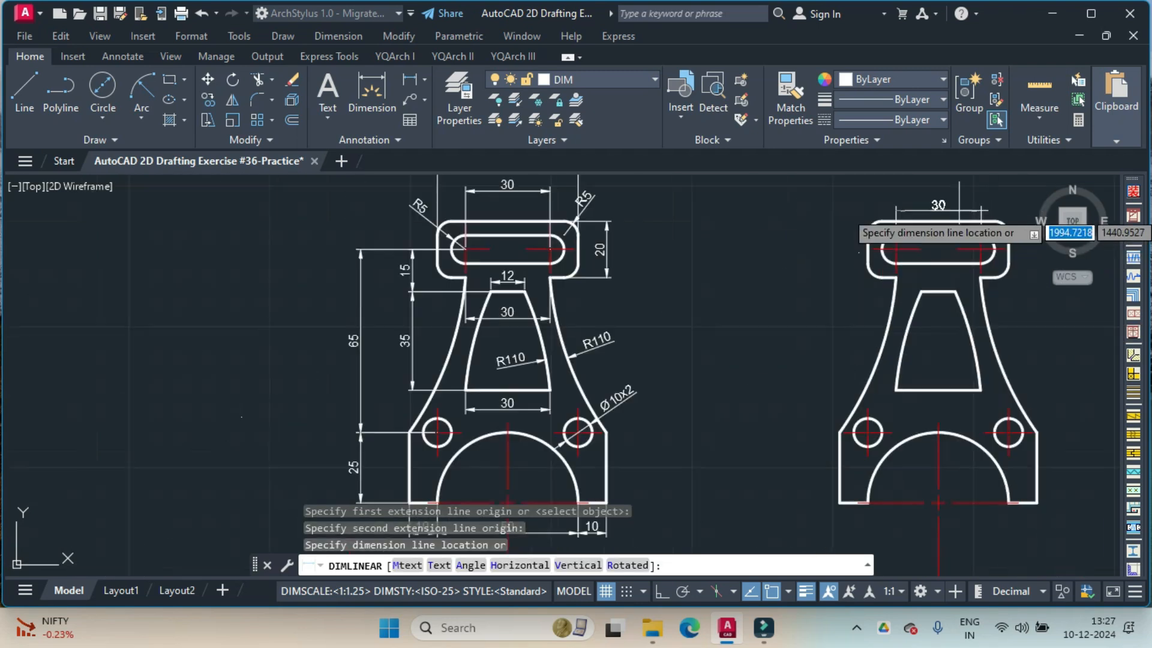
middle_drag(955, 234, 820, 303)
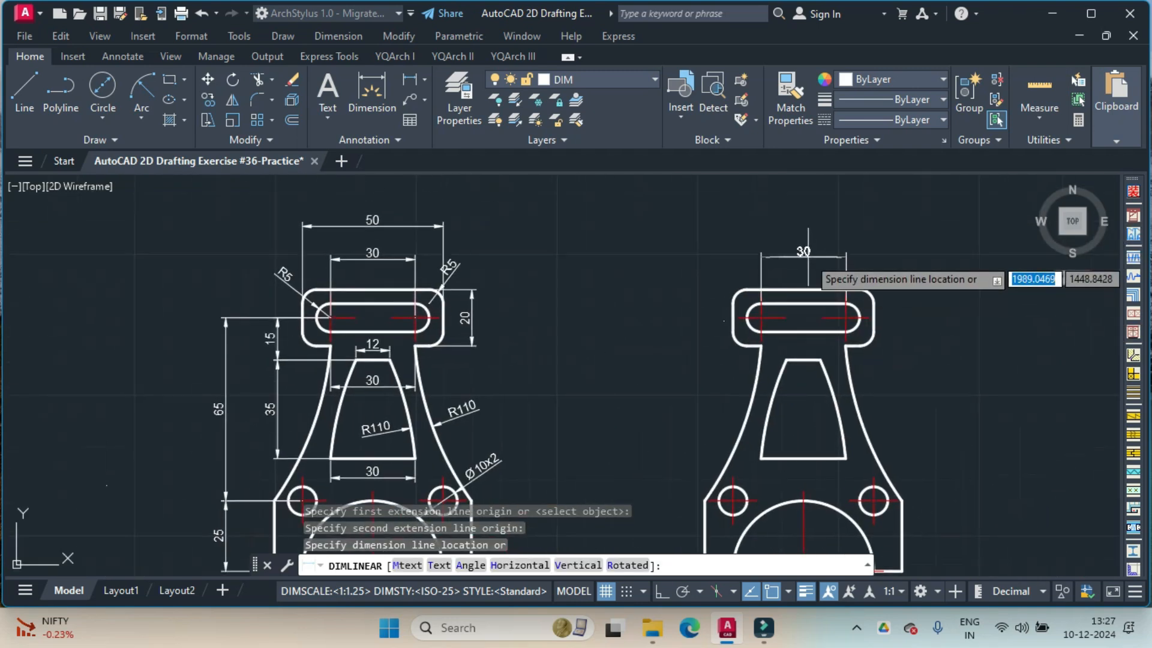
click(807, 261)
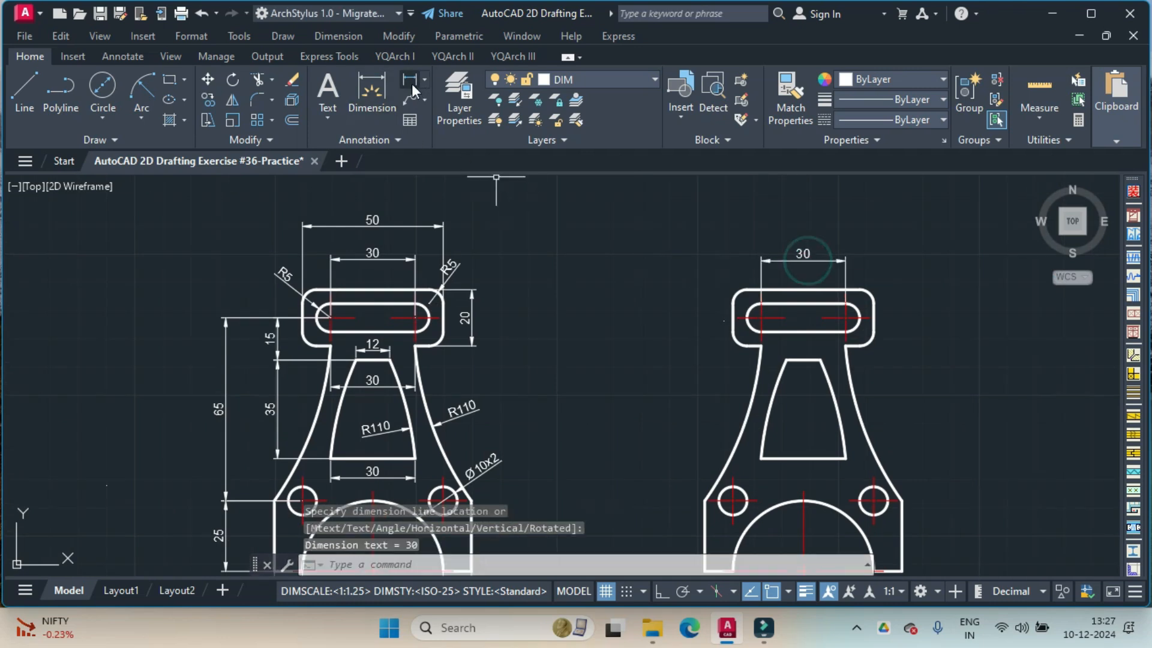
Step: Dimension the overall width of the redrawn head with a linear dimension above the slot dimension
key(Return)
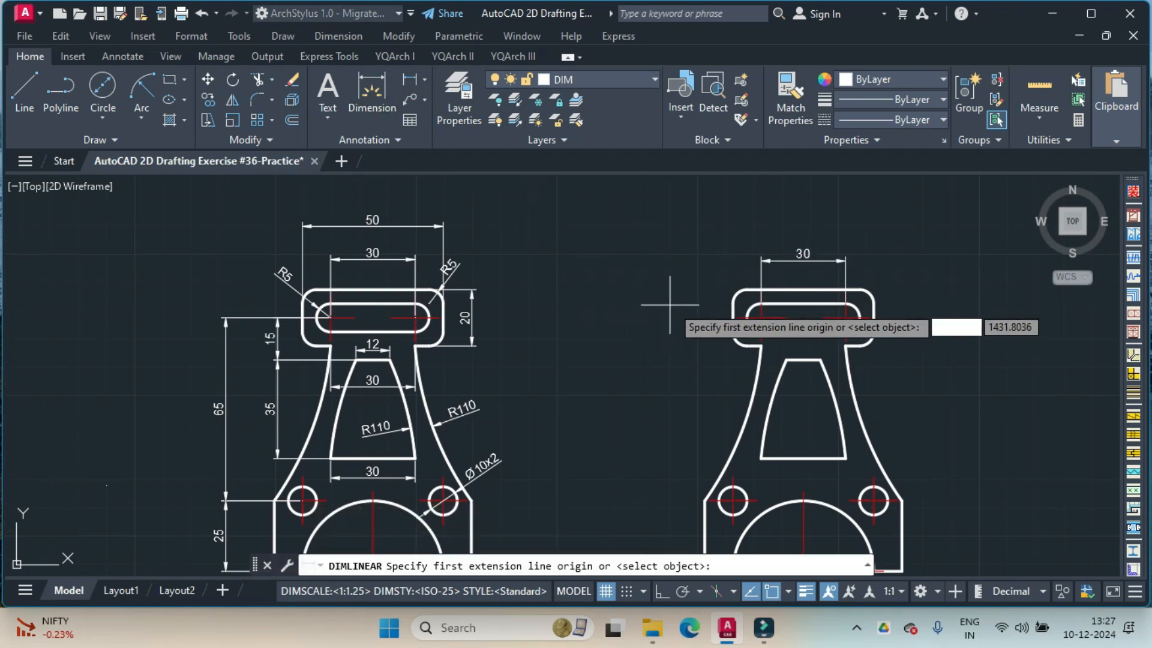
click(734, 304)
click(874, 303)
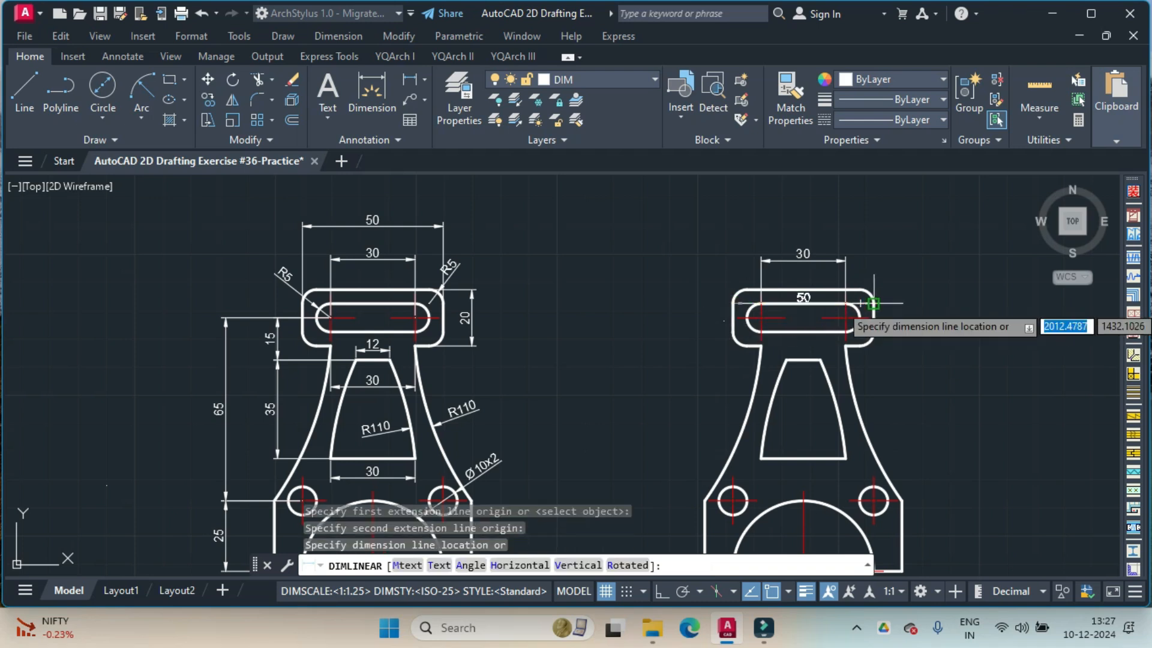
click(874, 233)
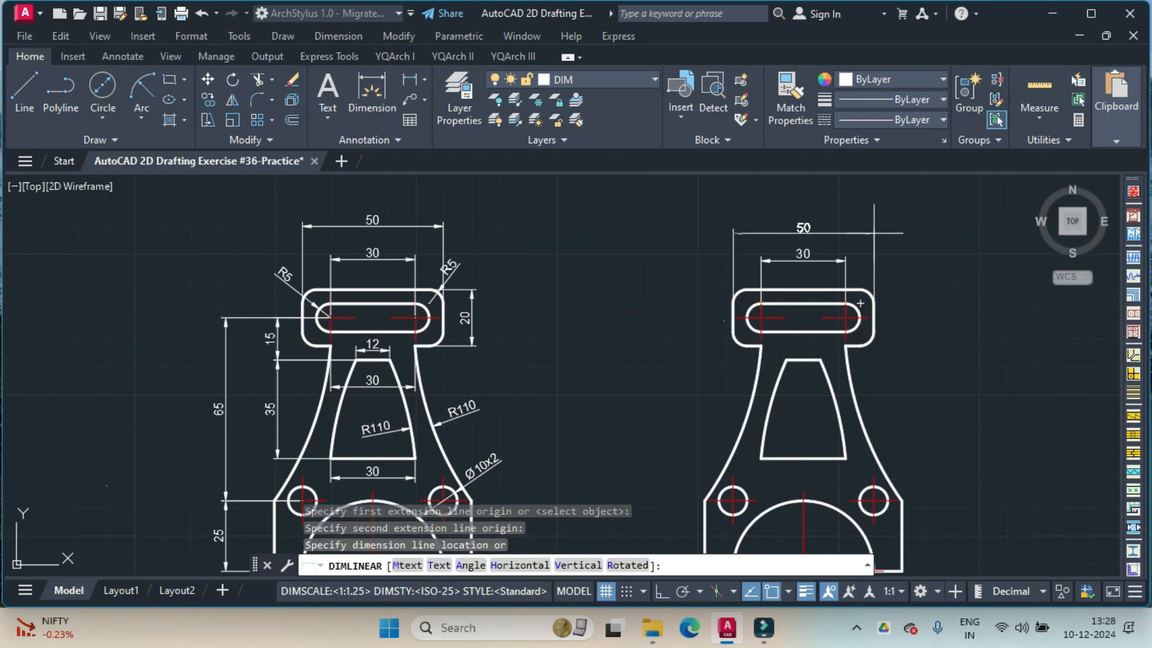
Step: Add a radius dimension to the upper-right rounded corner of the redrawn head
click(423, 81)
click(447, 246)
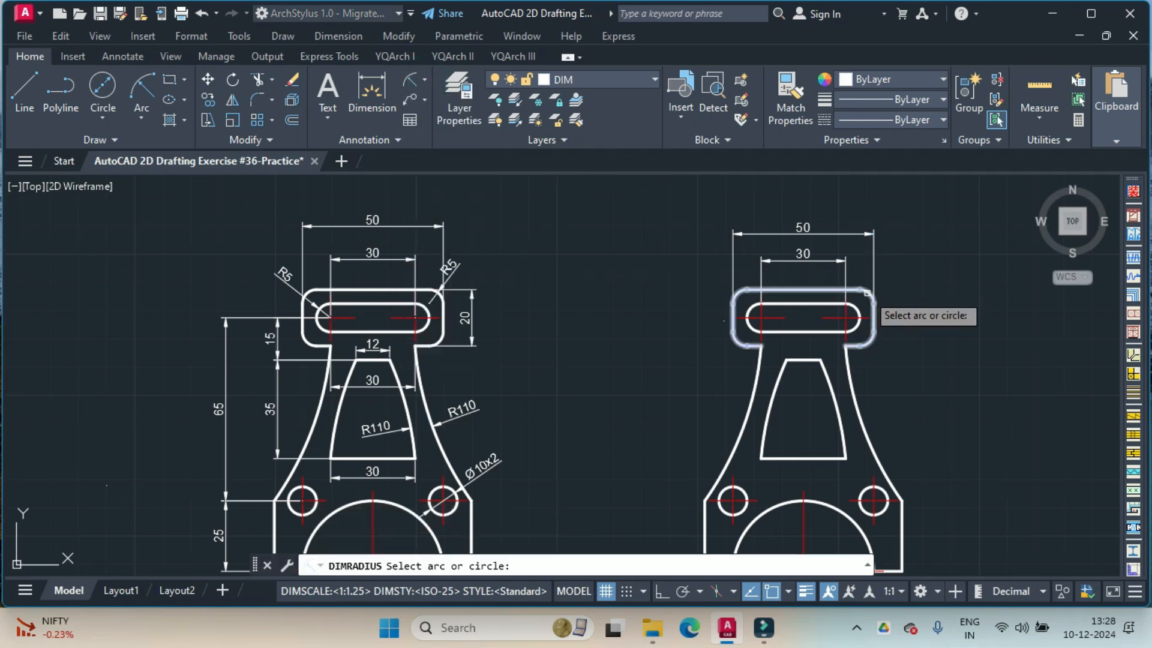
click(866, 293)
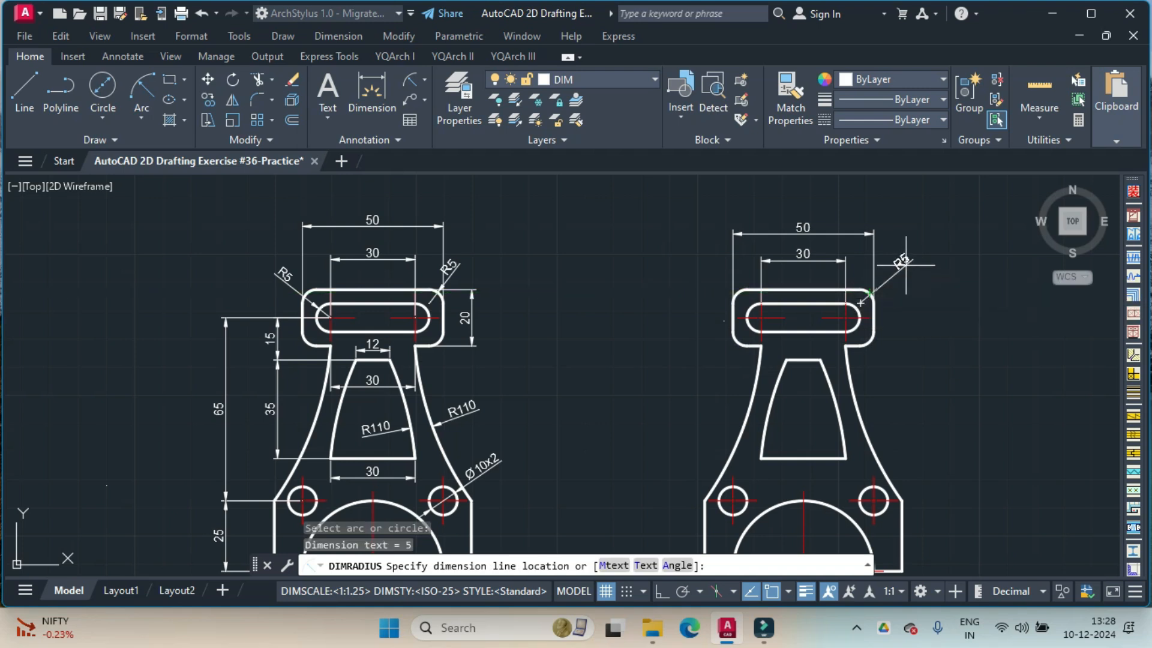
click(906, 268)
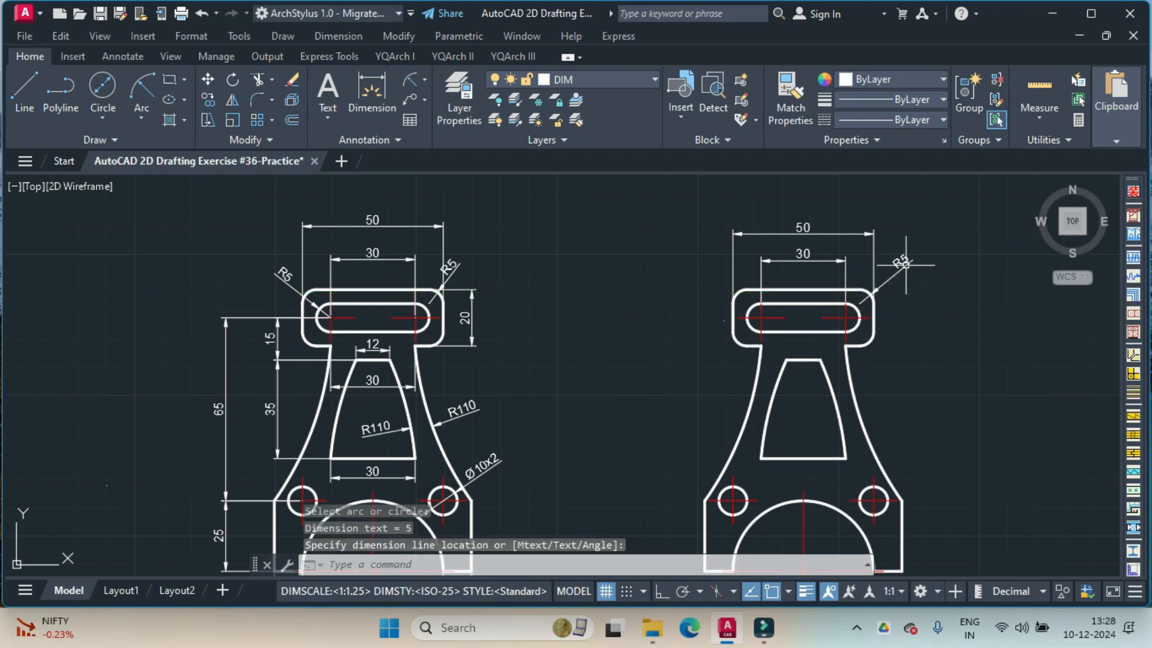
Step: Dimension the height of the redrawn head with a vertical linear dimension on its right side
click(424, 79)
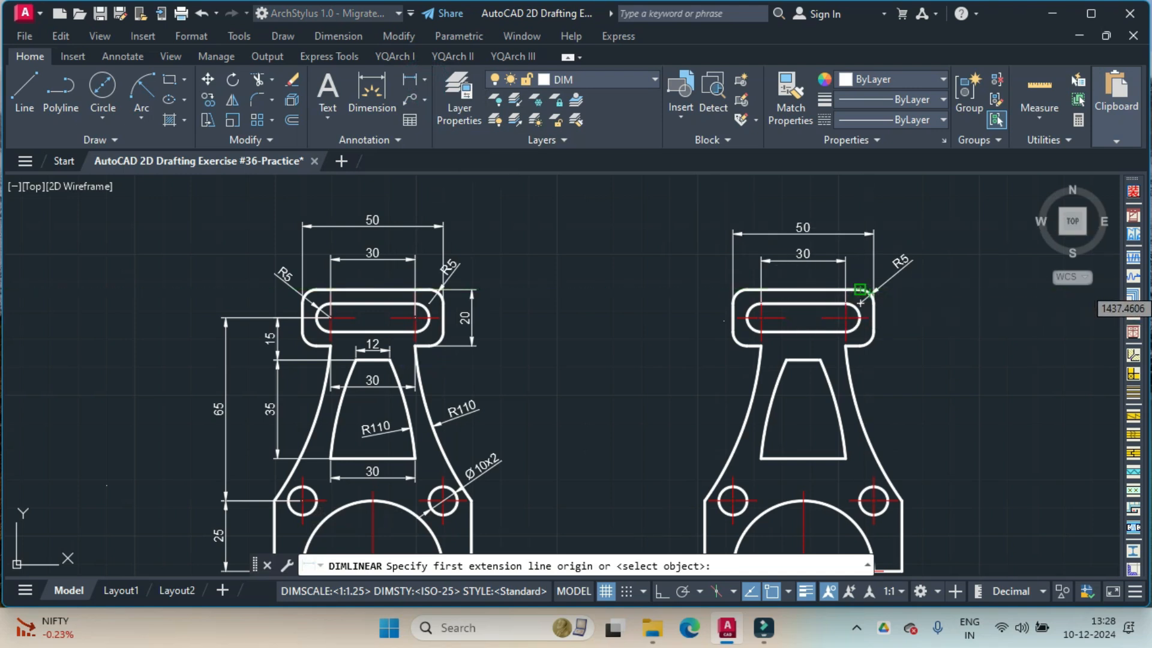
click(861, 289)
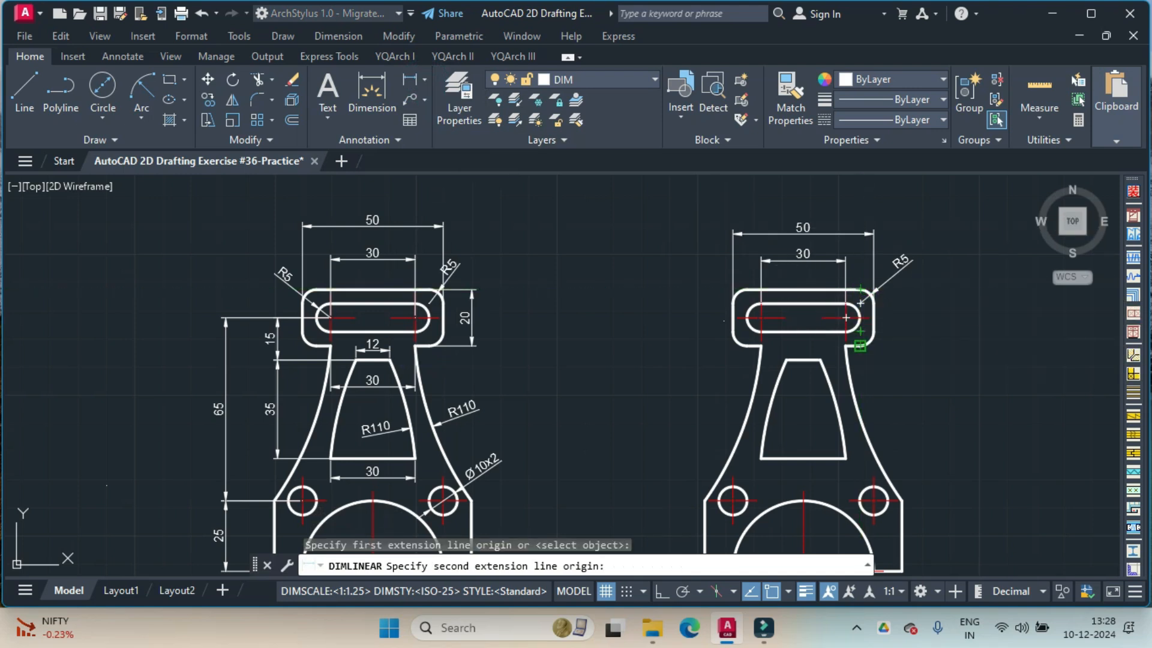
click(860, 345)
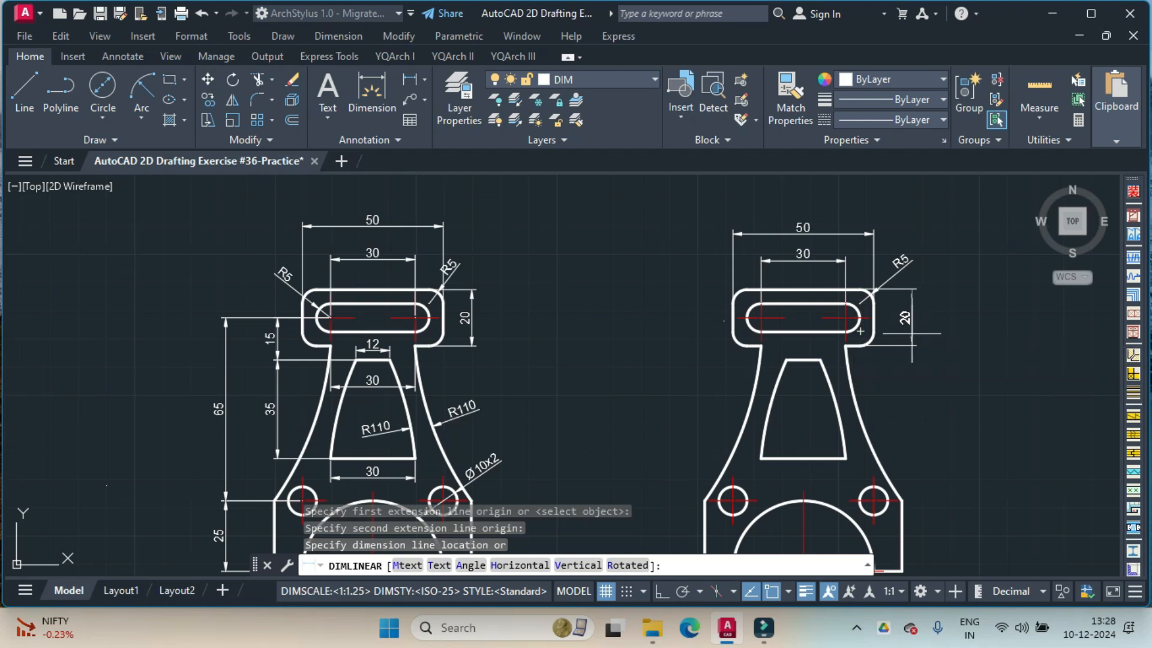
click(912, 333)
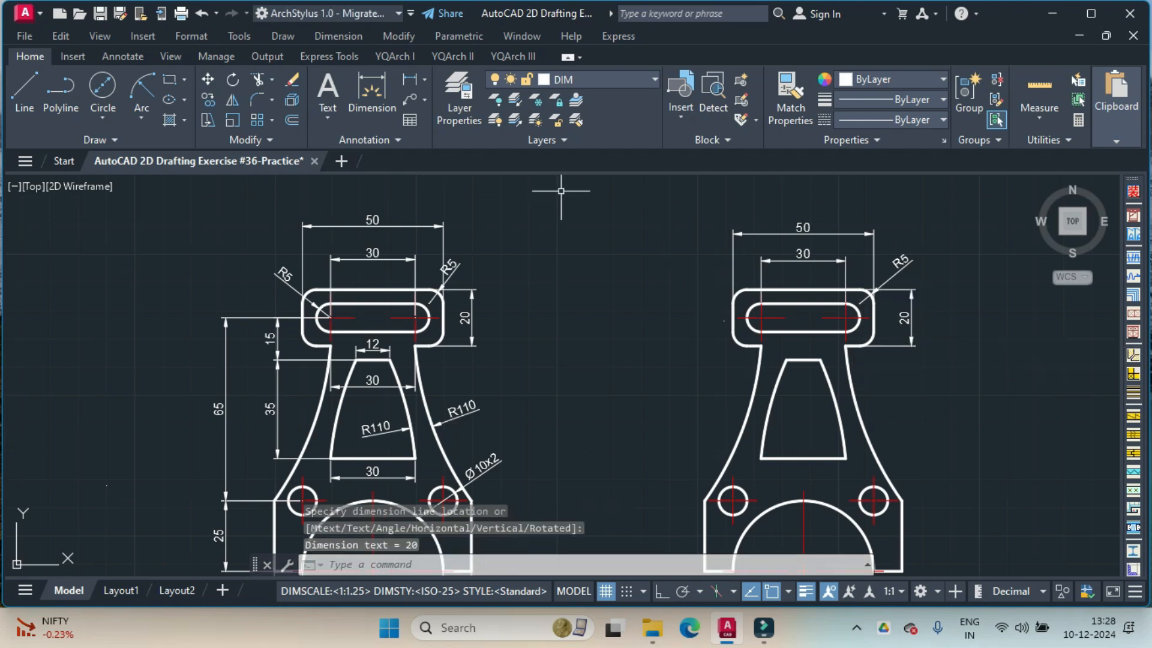
Step: Add a radius dimension to the slot's left end arc, placing its text outside the head's upper-left corner
click(425, 81)
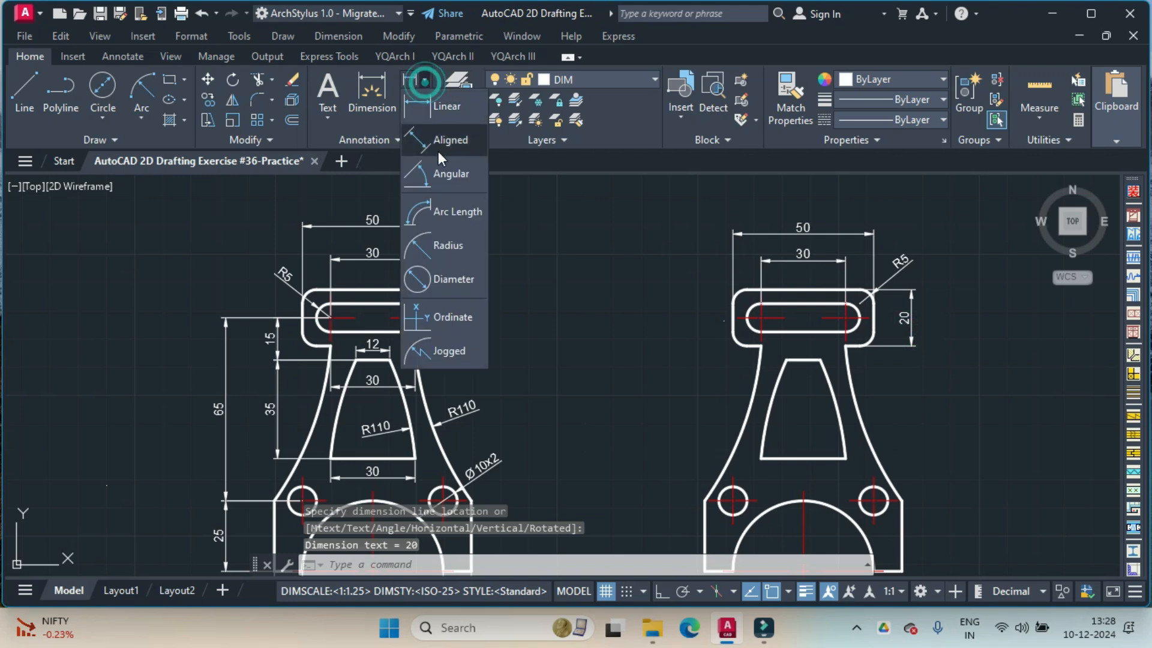
click(446, 248)
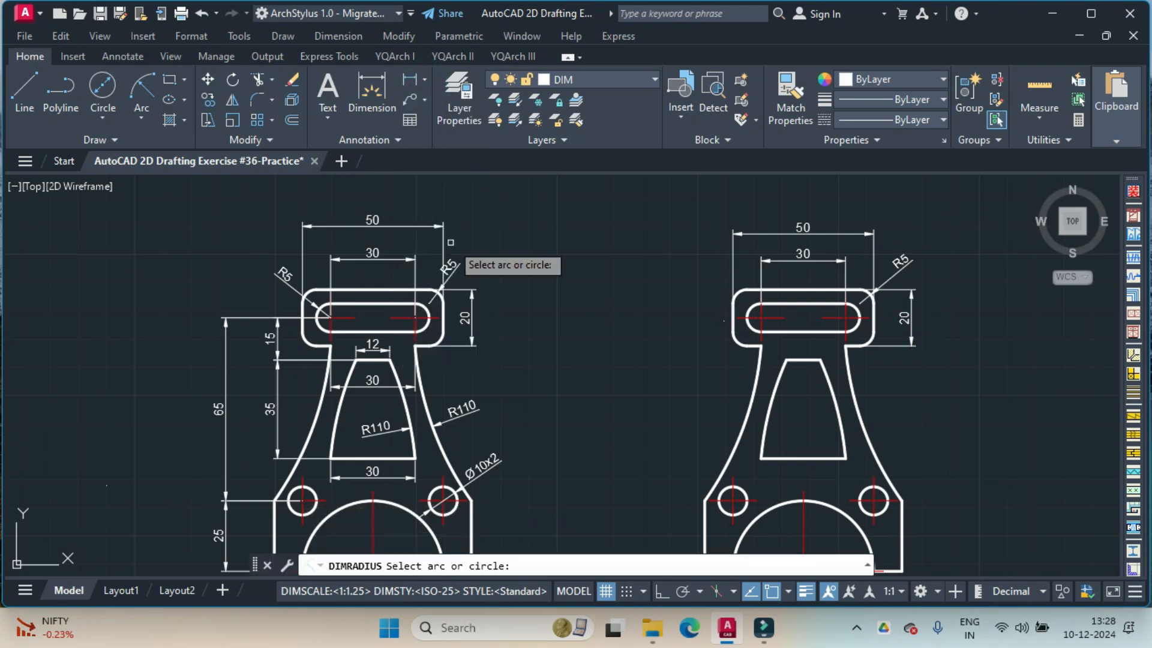
click(747, 318)
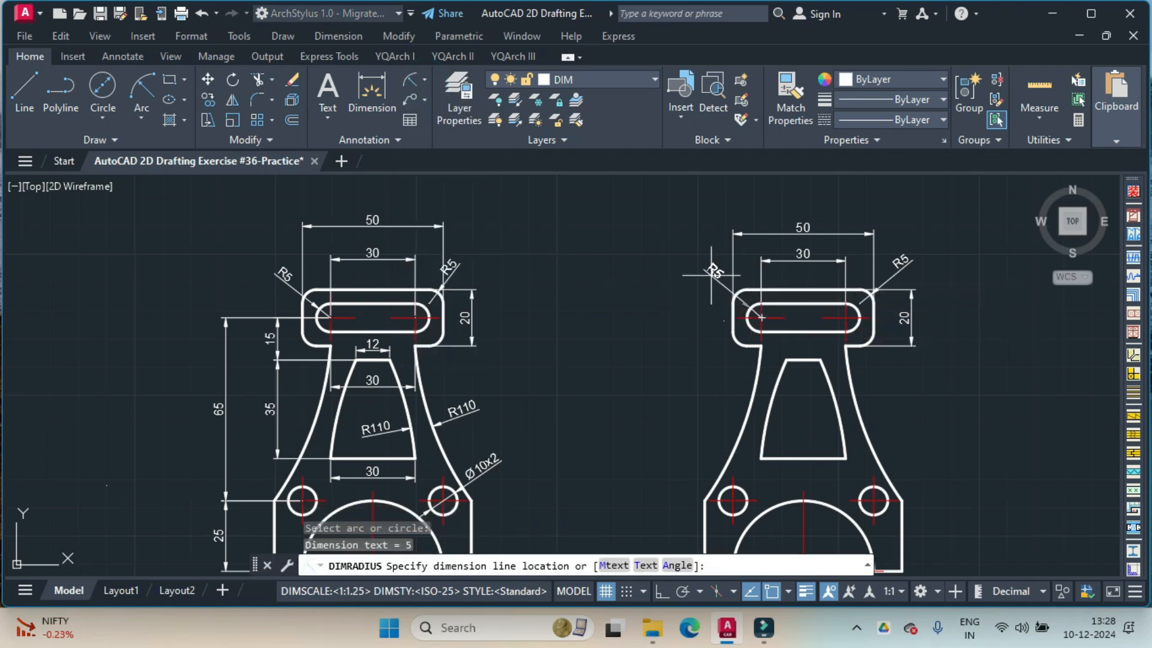
click(713, 264)
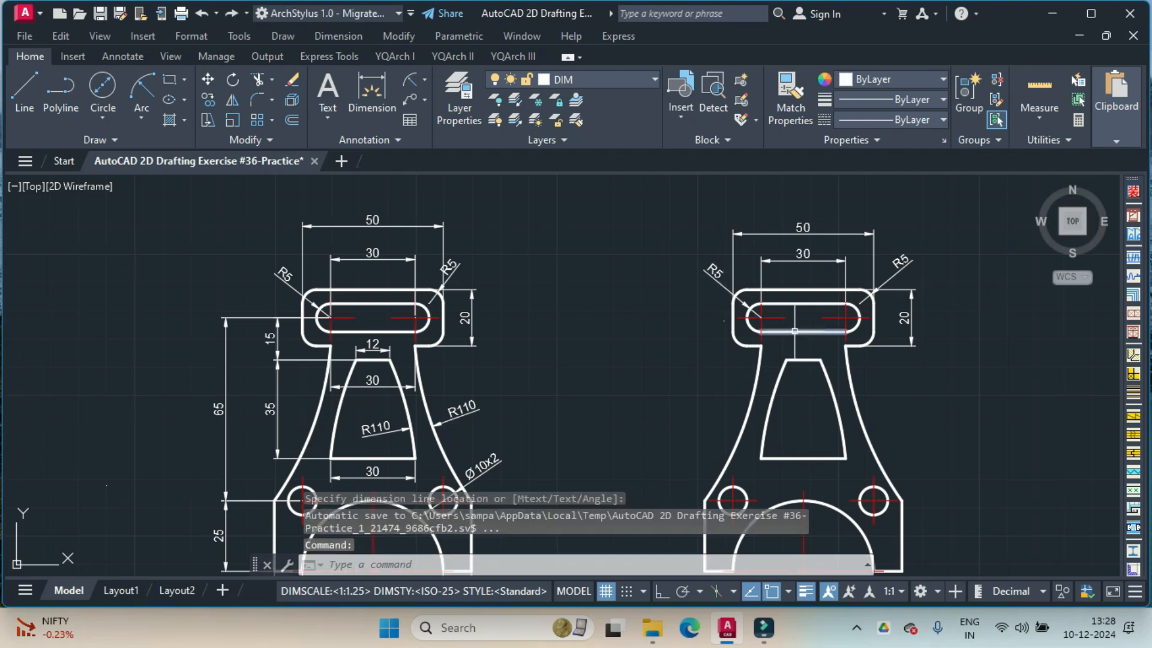
click(423, 82)
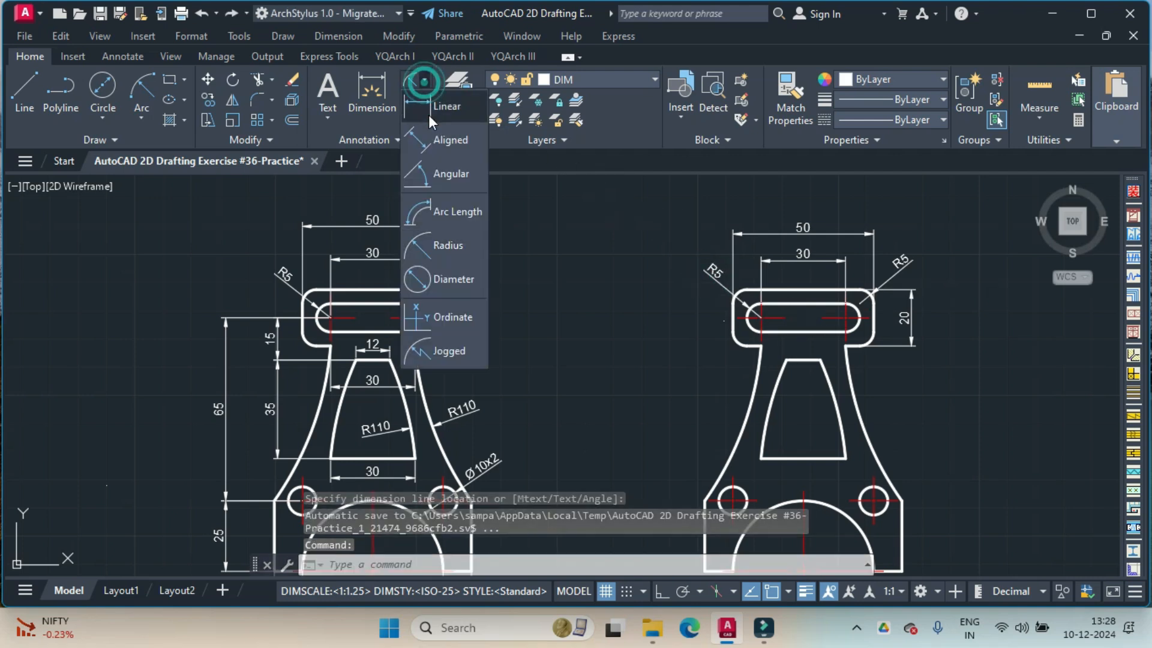
click(428, 110)
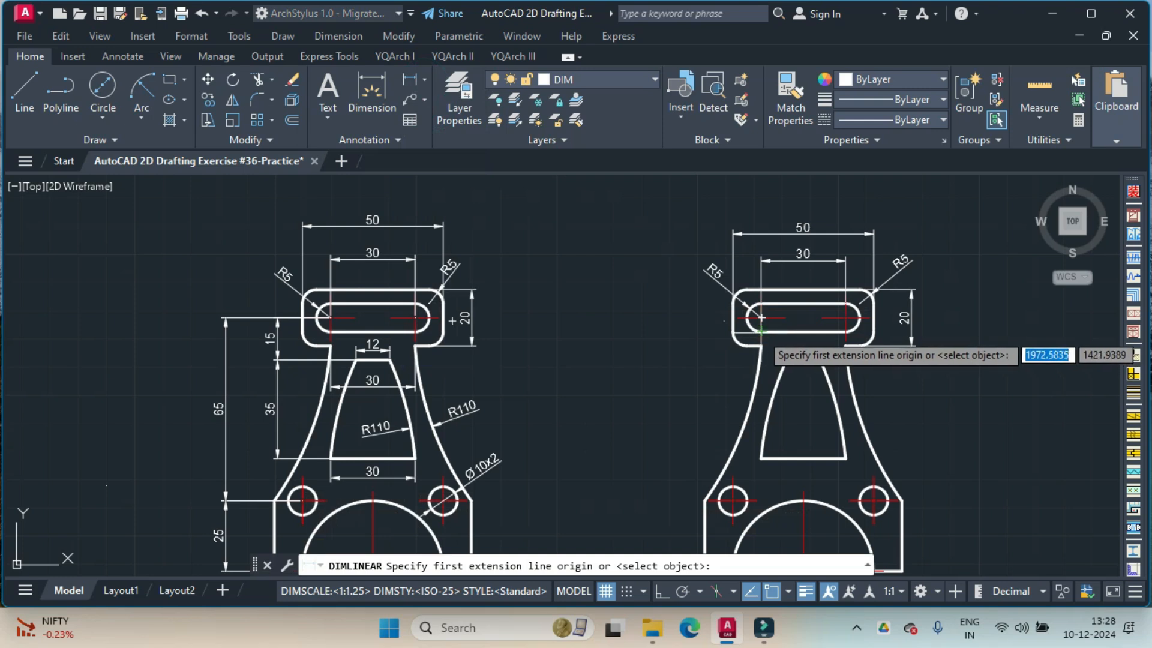
click(760, 330)
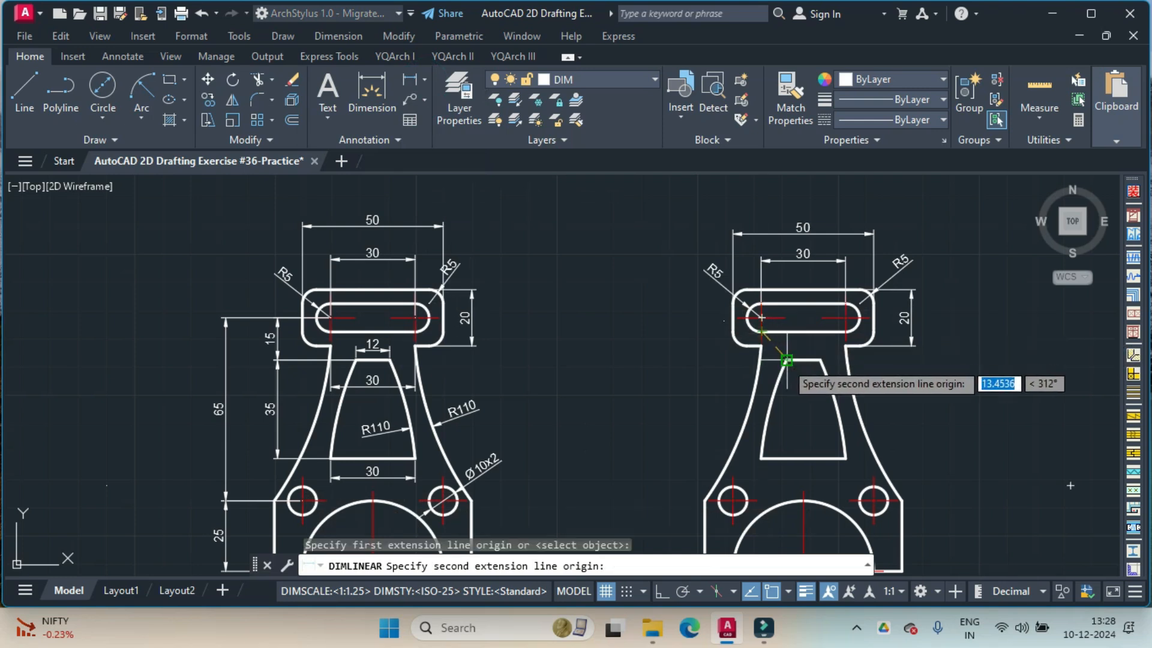
click(787, 361)
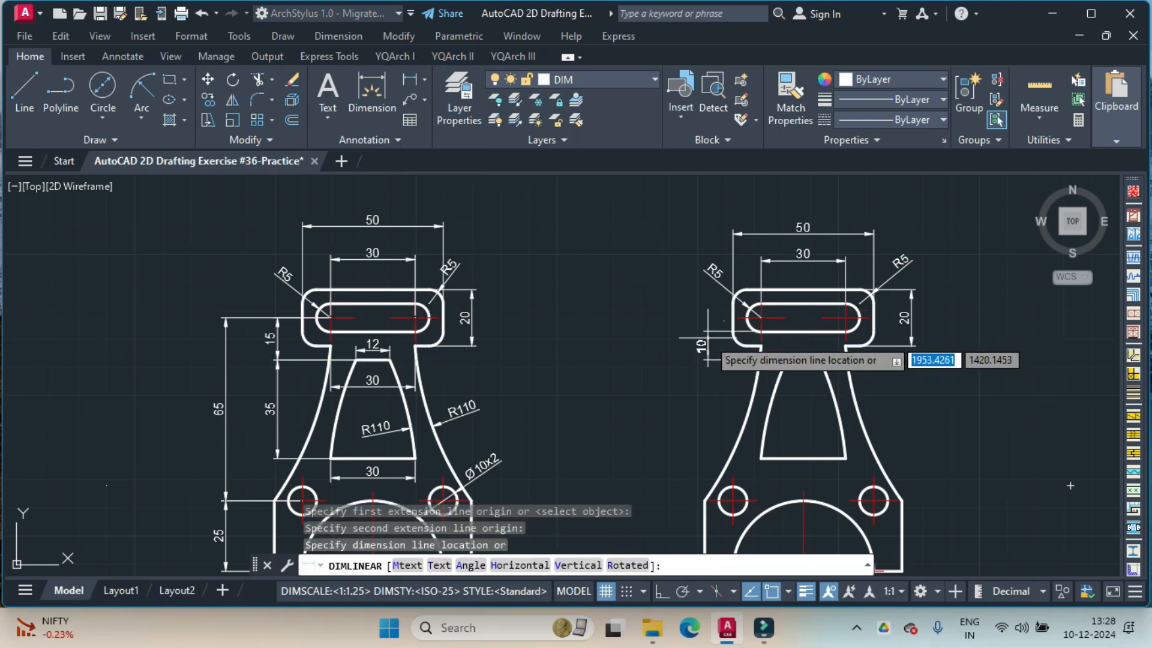
key(Escape)
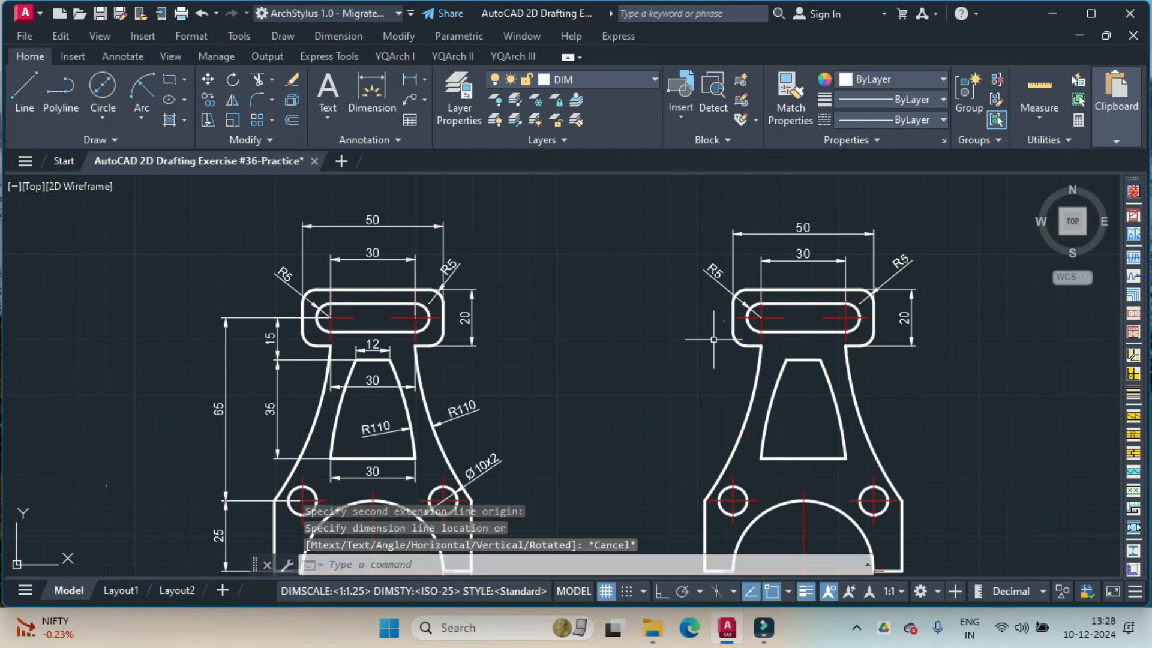
Step: Dimension the vertical distance from the slot's left arc center to the tapered cutout's top edge, placing it left of the redrawn head
scroll(724, 331, up, 2)
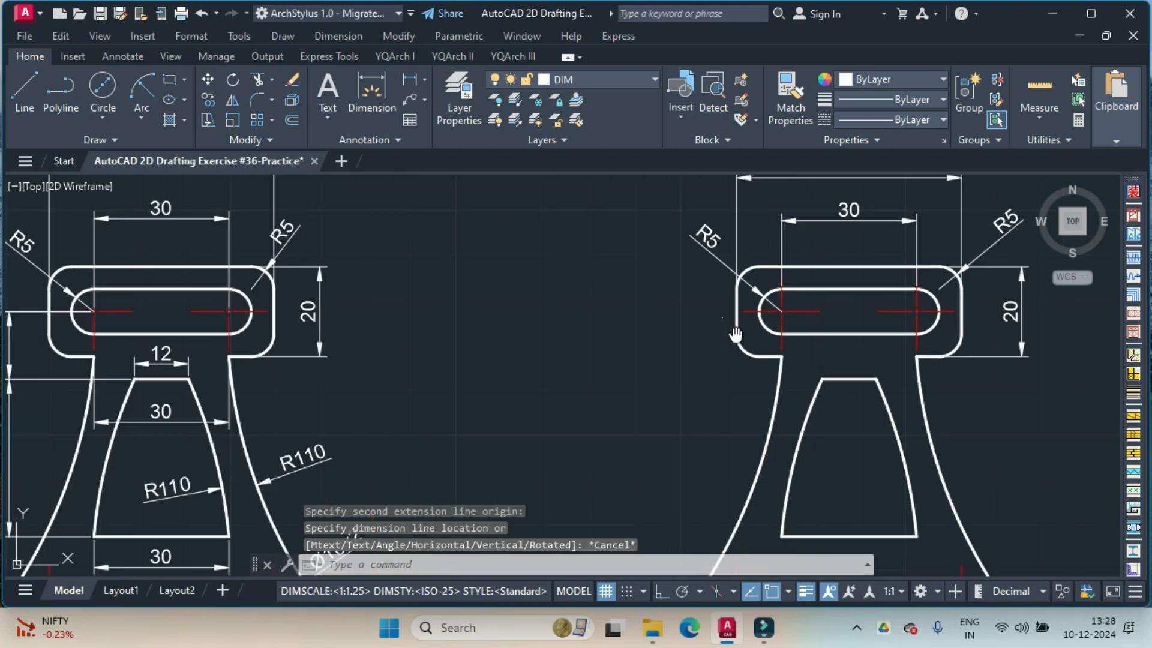
scroll(732, 331, up, 2)
middle_drag(732, 330, 725, 277)
scroll(724, 277, down, 4)
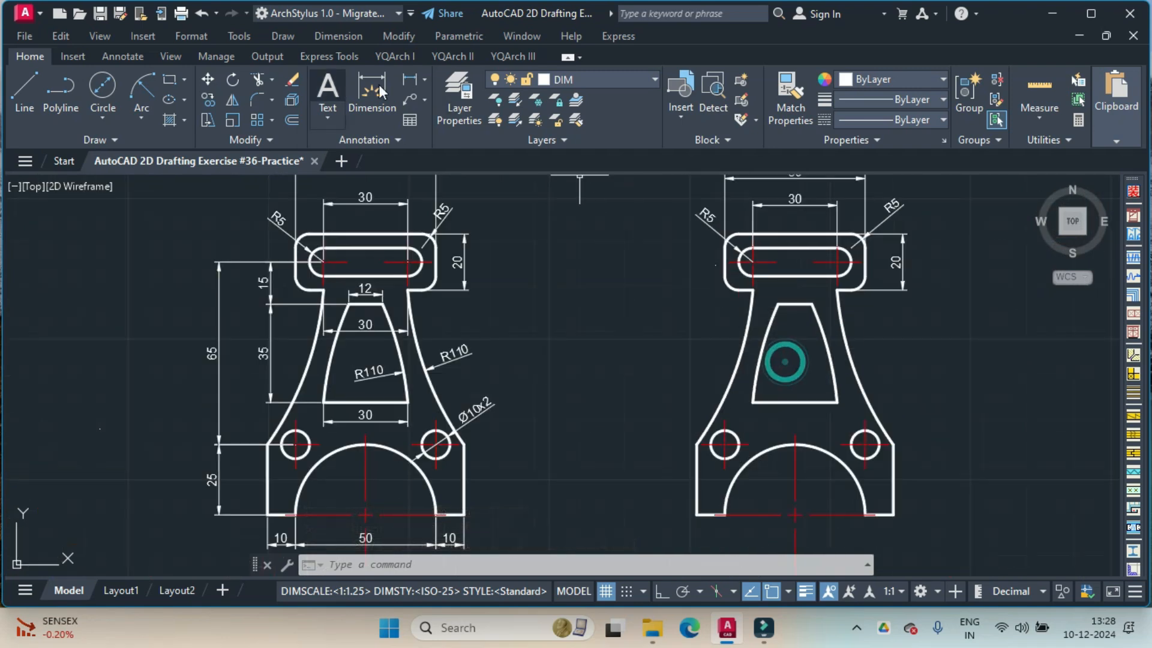
click(405, 79)
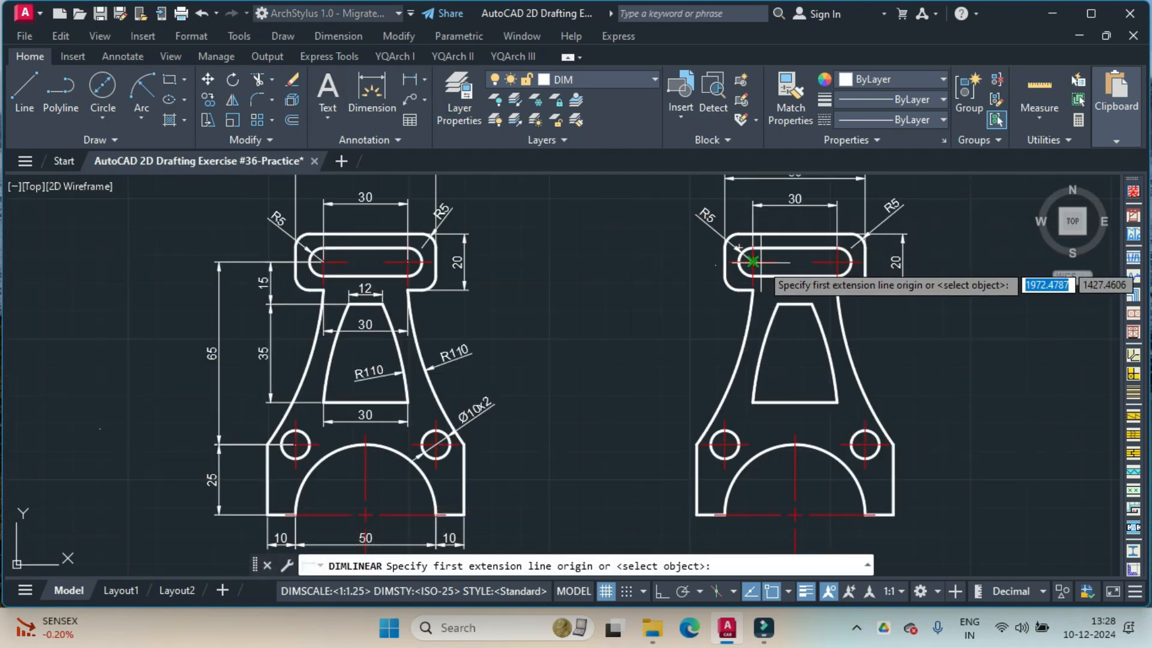
click(753, 261)
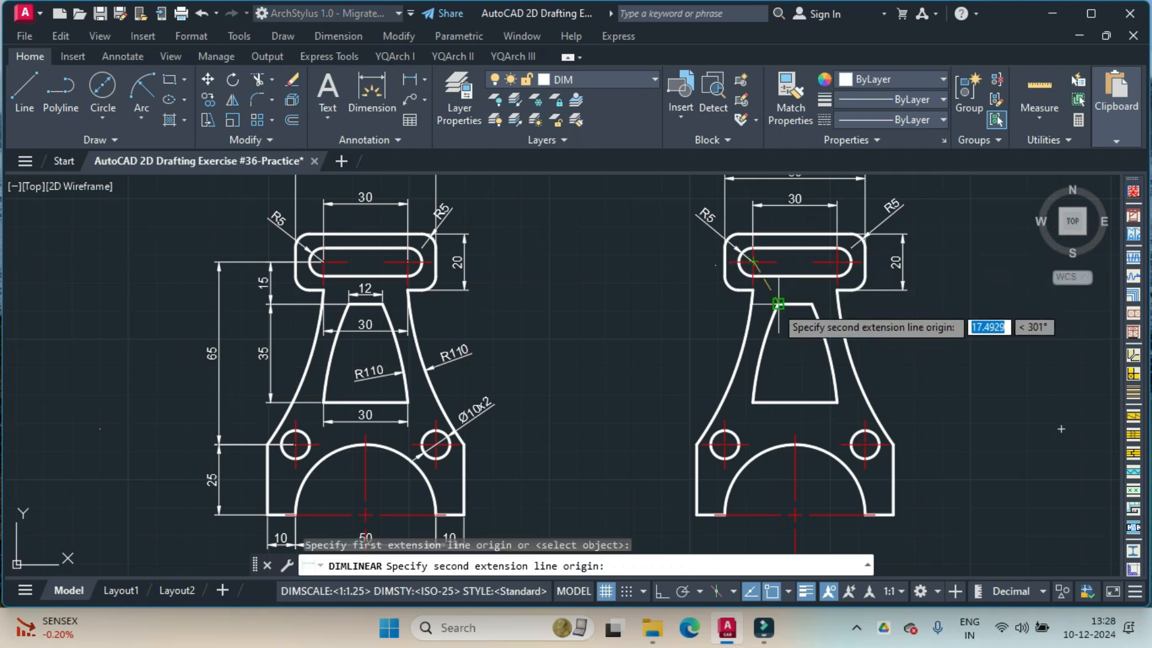
click(752, 292)
click(698, 297)
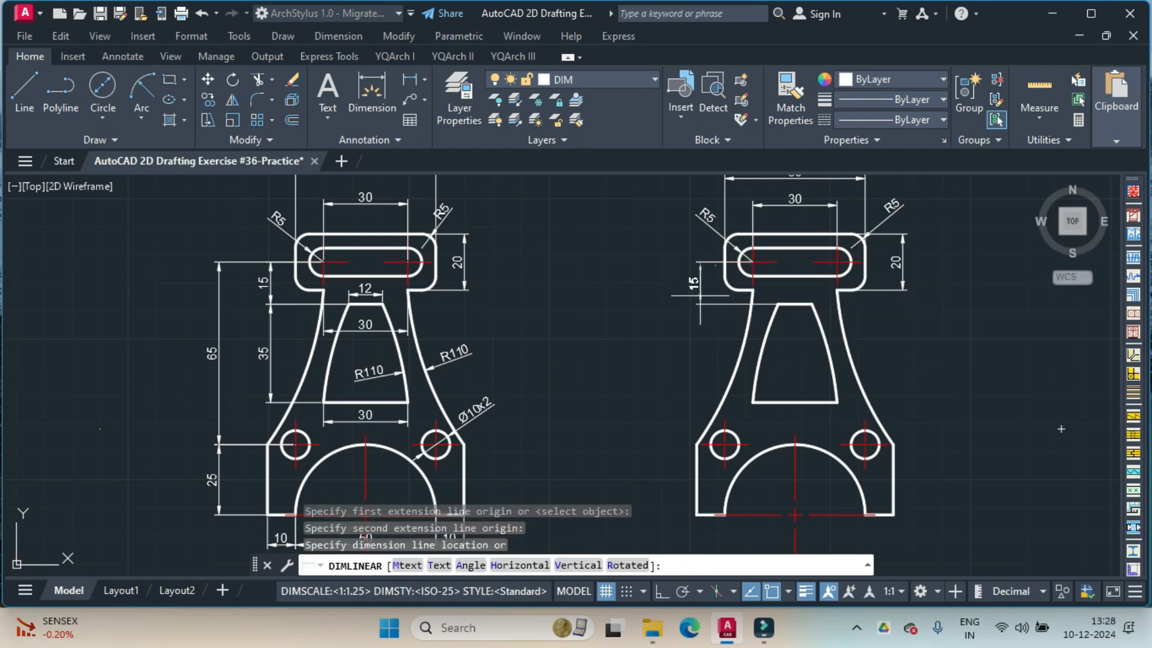
click(700, 297)
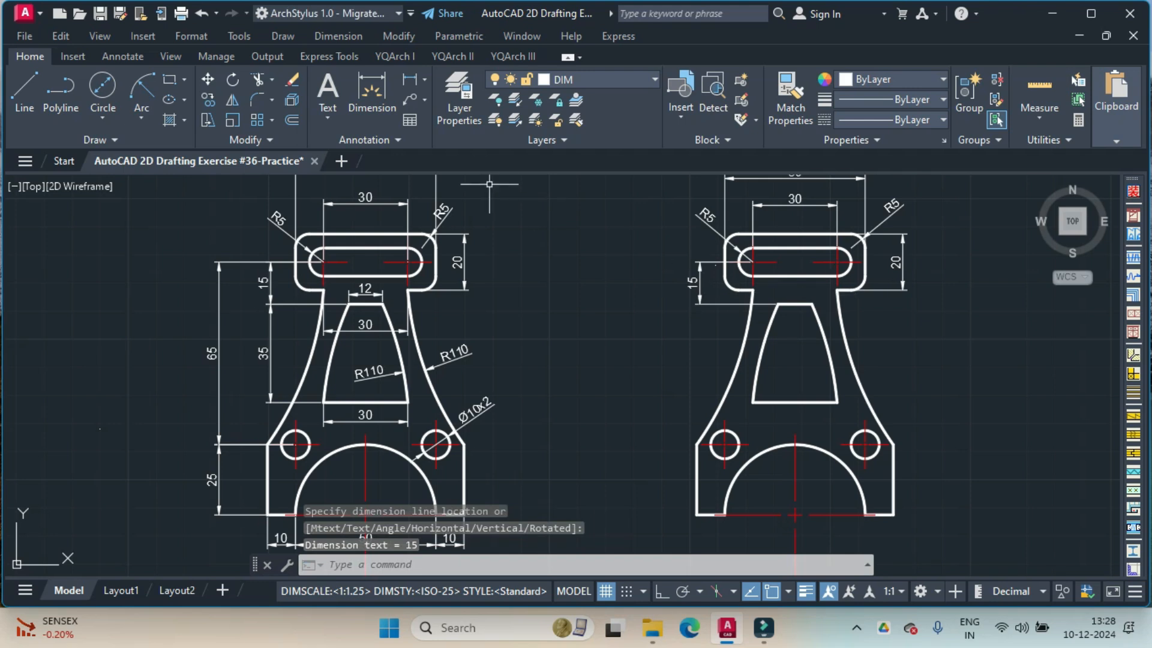
Step: Dimension the height of the redrawn tapered cutout with a vertical linear dimension aligned below the slot-to-cutout dimension
click(412, 87)
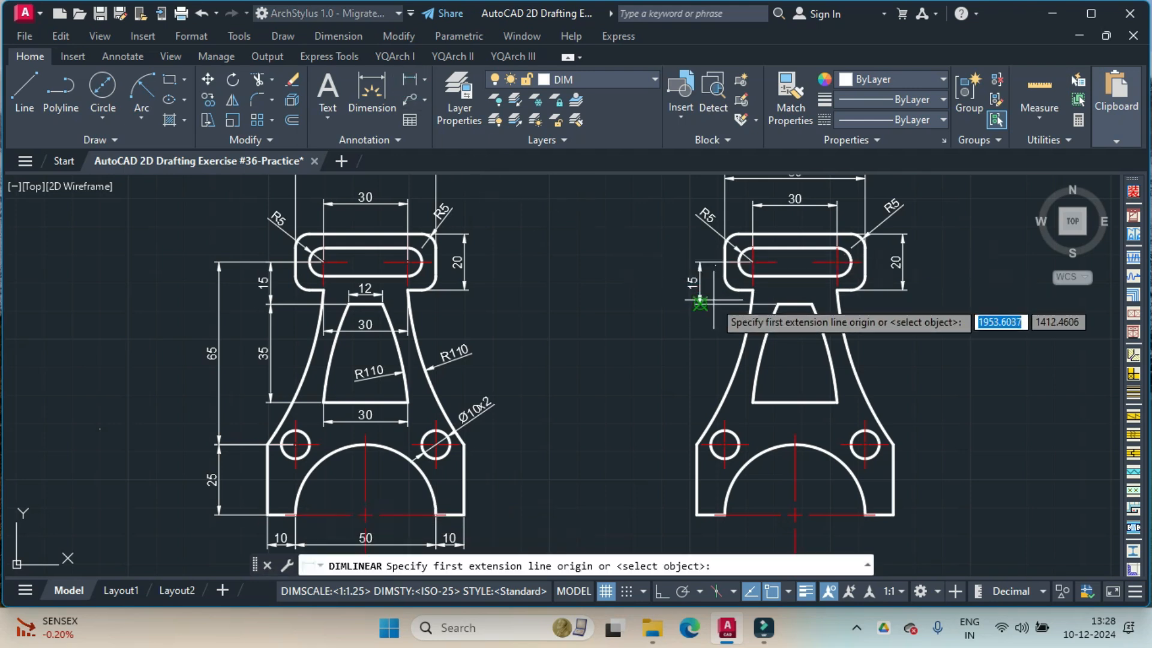
click(778, 304)
click(752, 402)
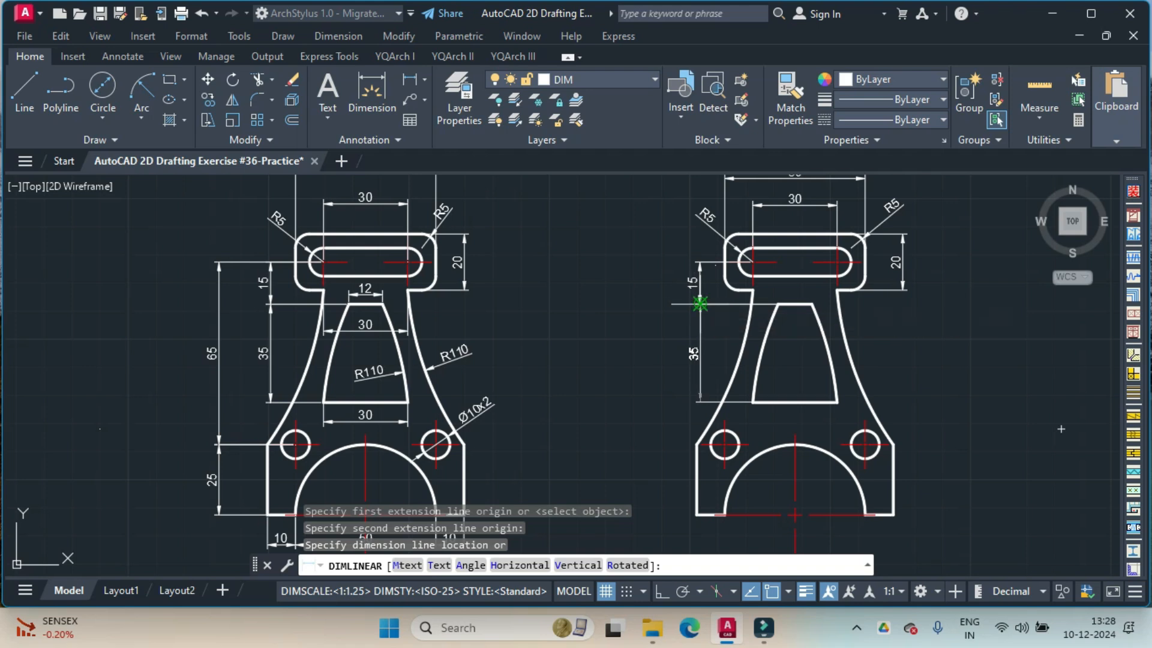
click(700, 304)
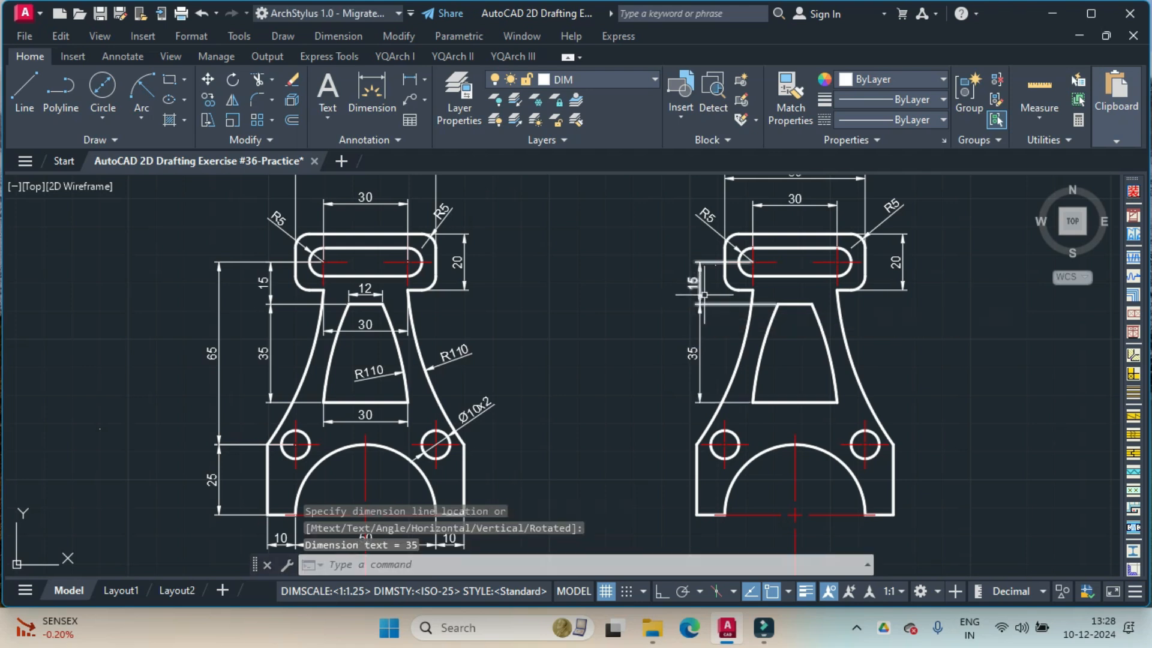
Step: Dimension the width of the redrawn cutout's top edge with a linear dimension just above it
click(411, 84)
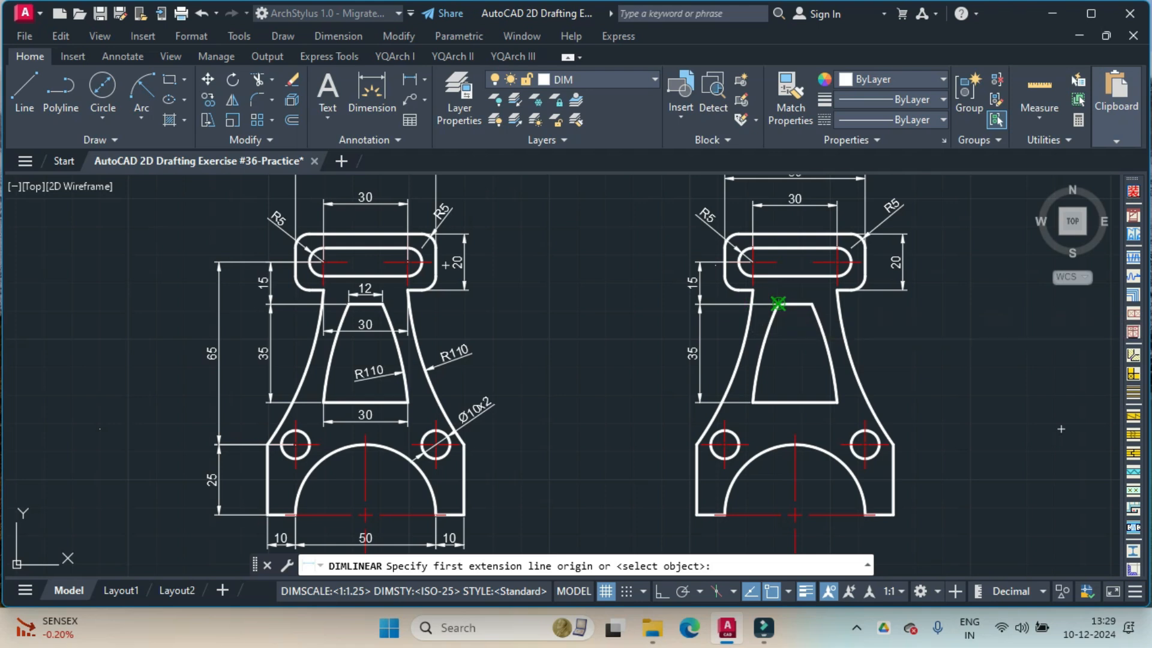
click(778, 303)
click(811, 304)
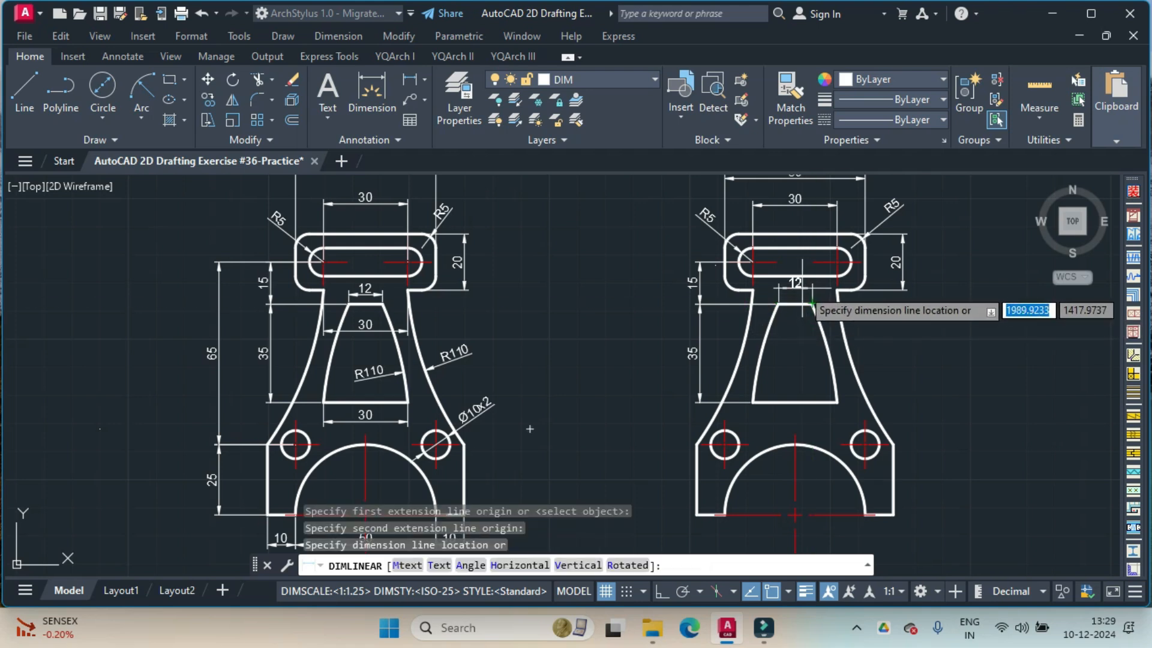
click(796, 293)
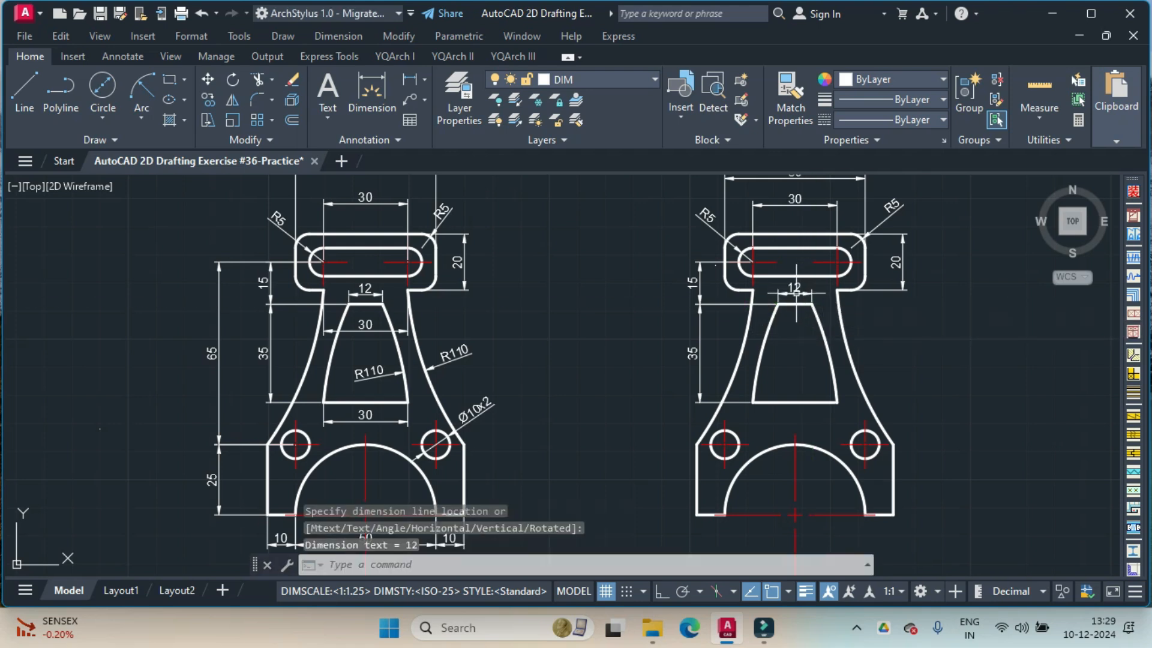
Step: Dimension the neck width between the two corners under the redrawn head, placing the dimension line across the upper part of the cutout
key(Return)
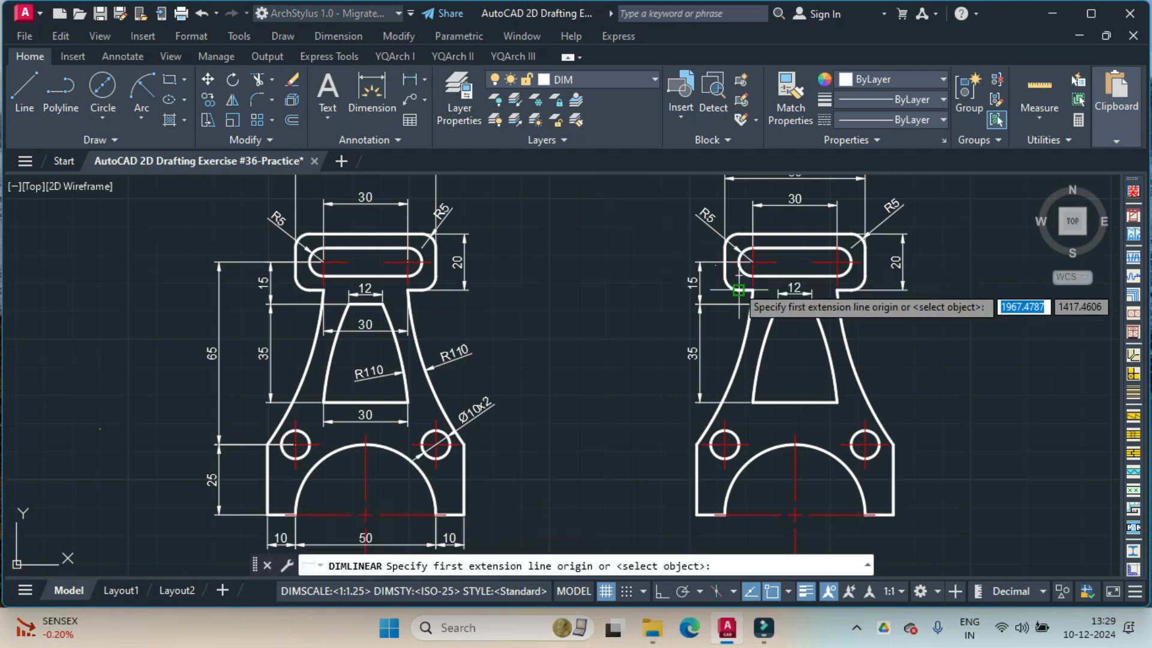
click(753, 290)
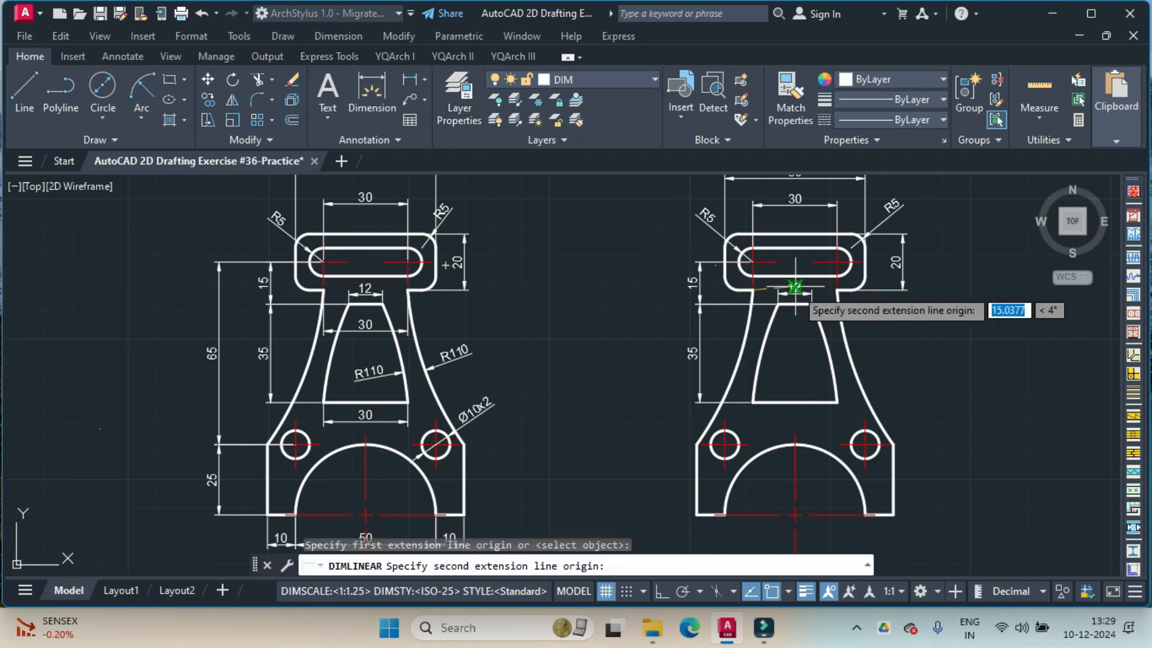
click(840, 291)
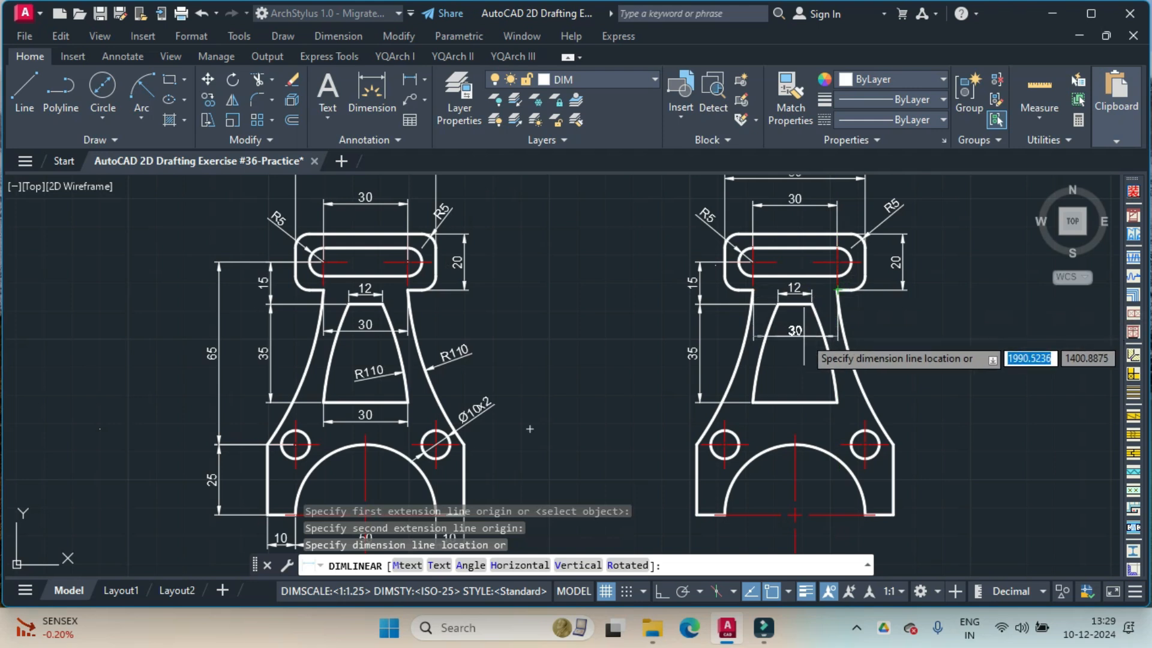
click(804, 336)
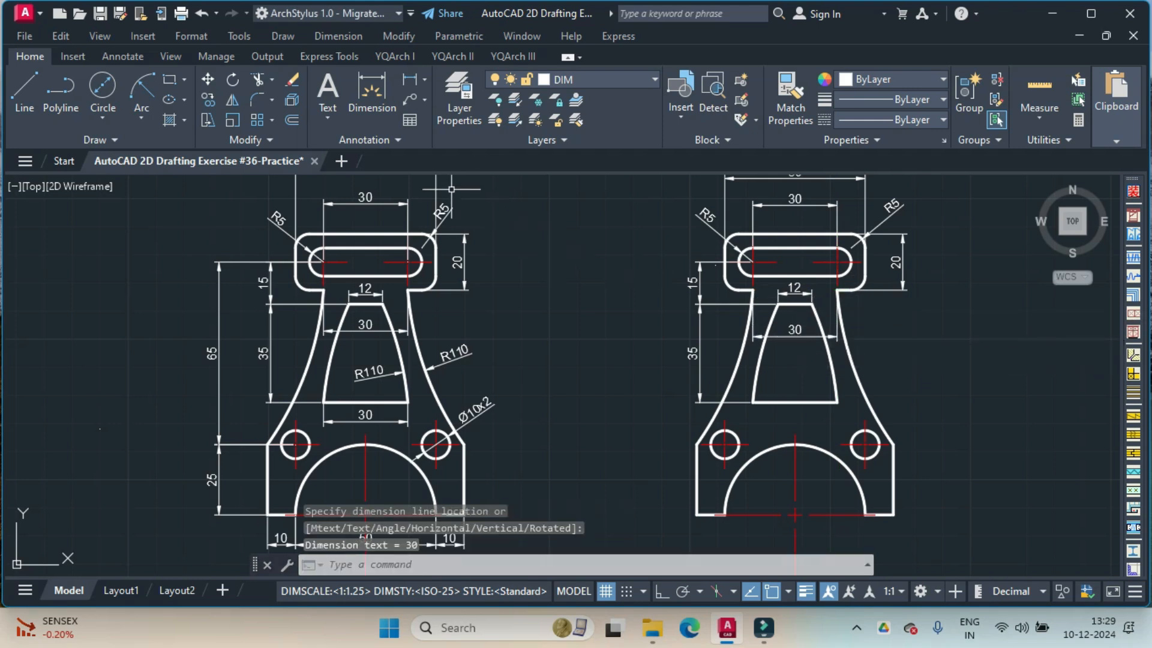
Step: Dimension the width of the redrawn cutout's bottom edge with a linear dimension just below it
click(411, 79)
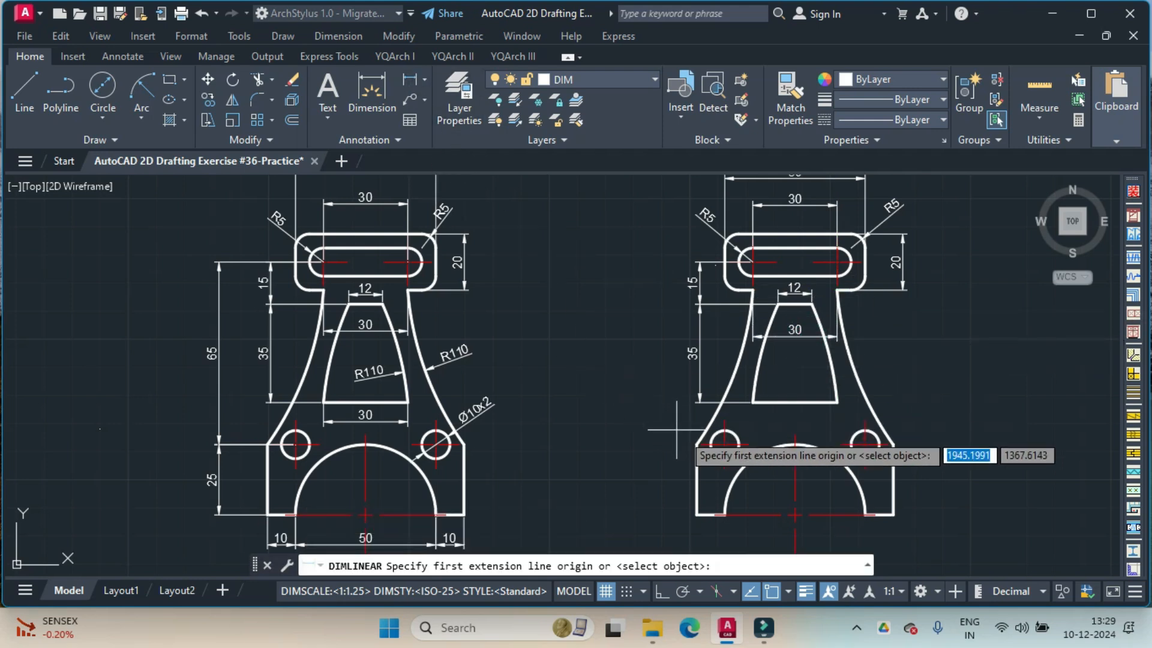
click(754, 402)
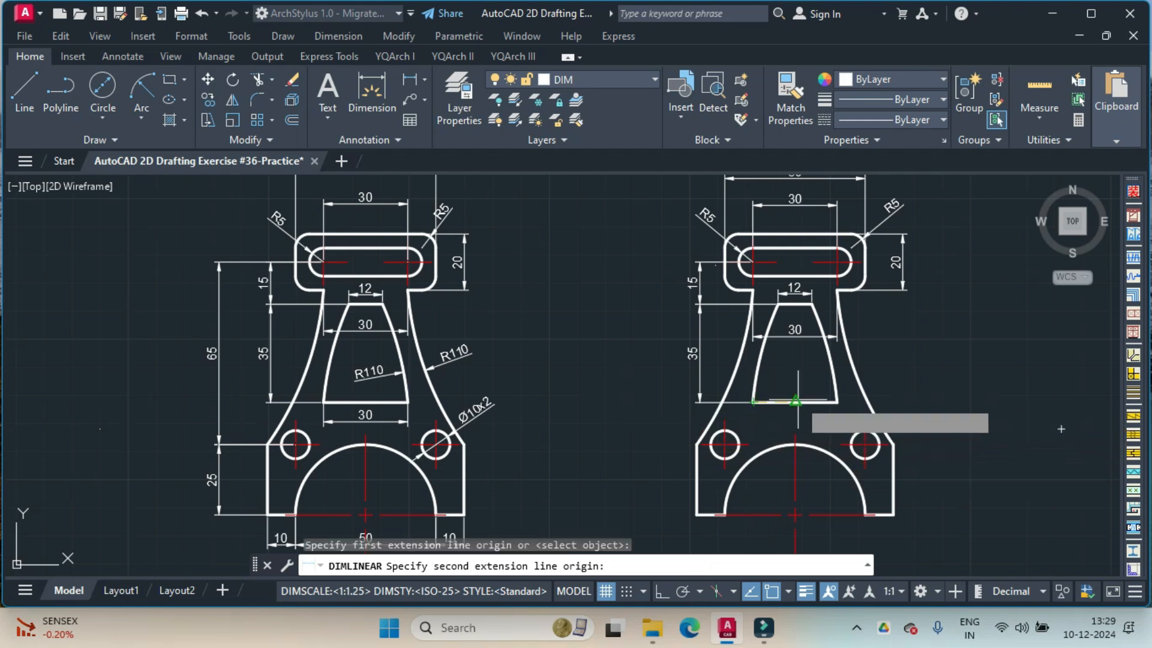
click(836, 402)
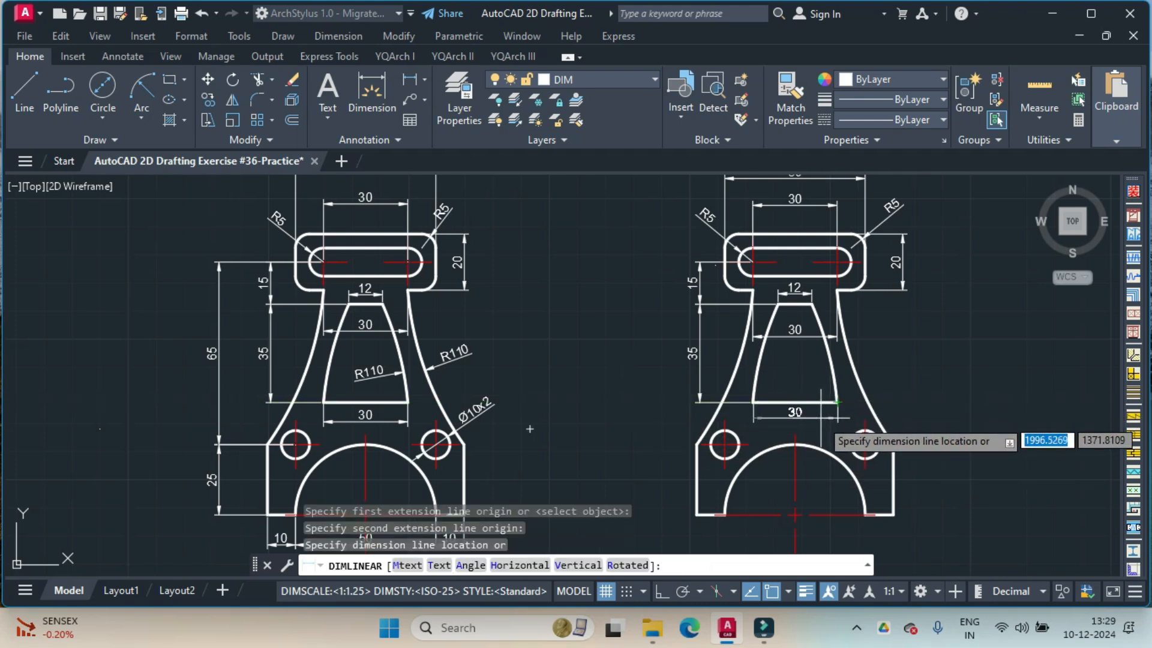
click(820, 420)
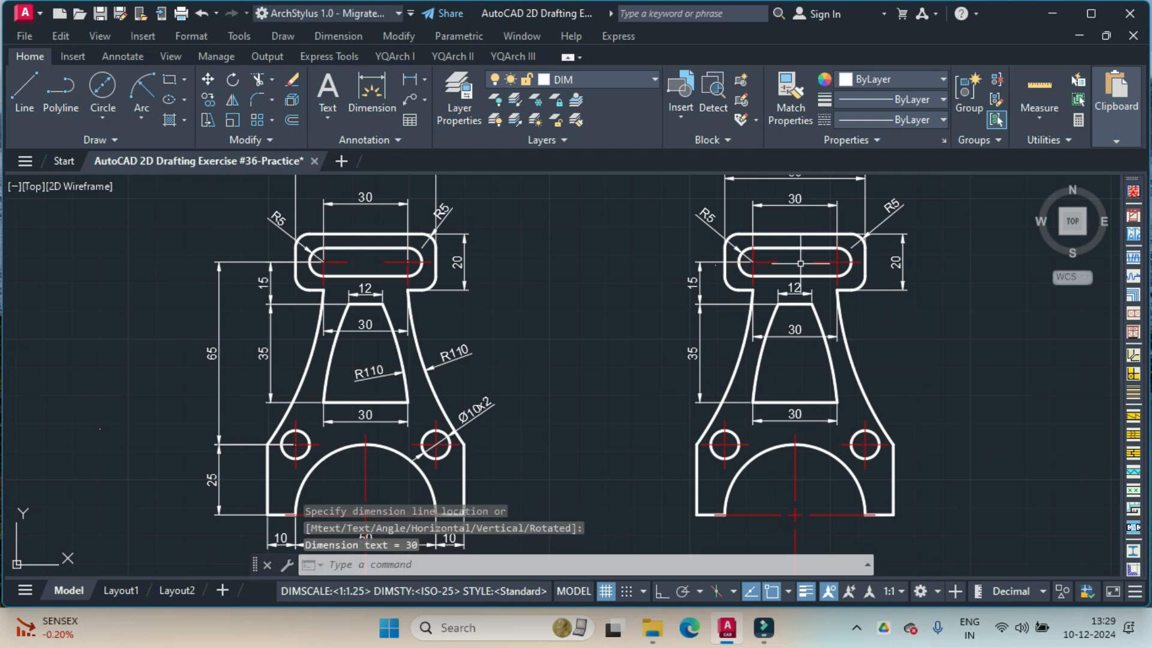
Step: Add a radius dimension to the right arc of the redrawn cutout, placing its text inside the cutout
click(425, 81)
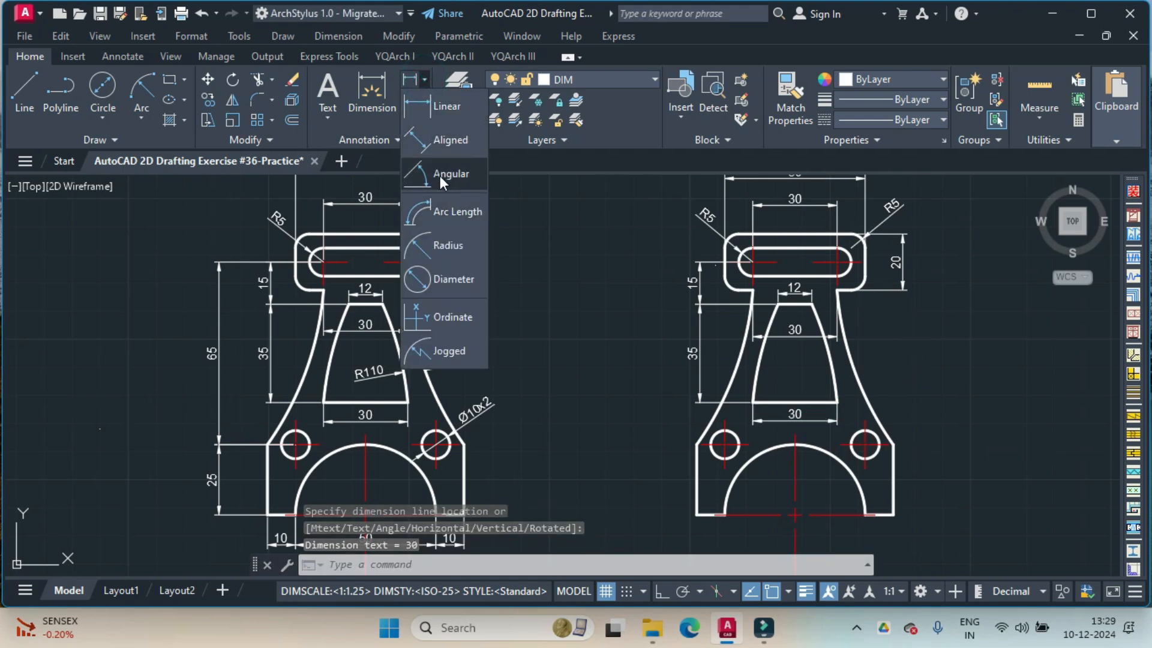
click(443, 249)
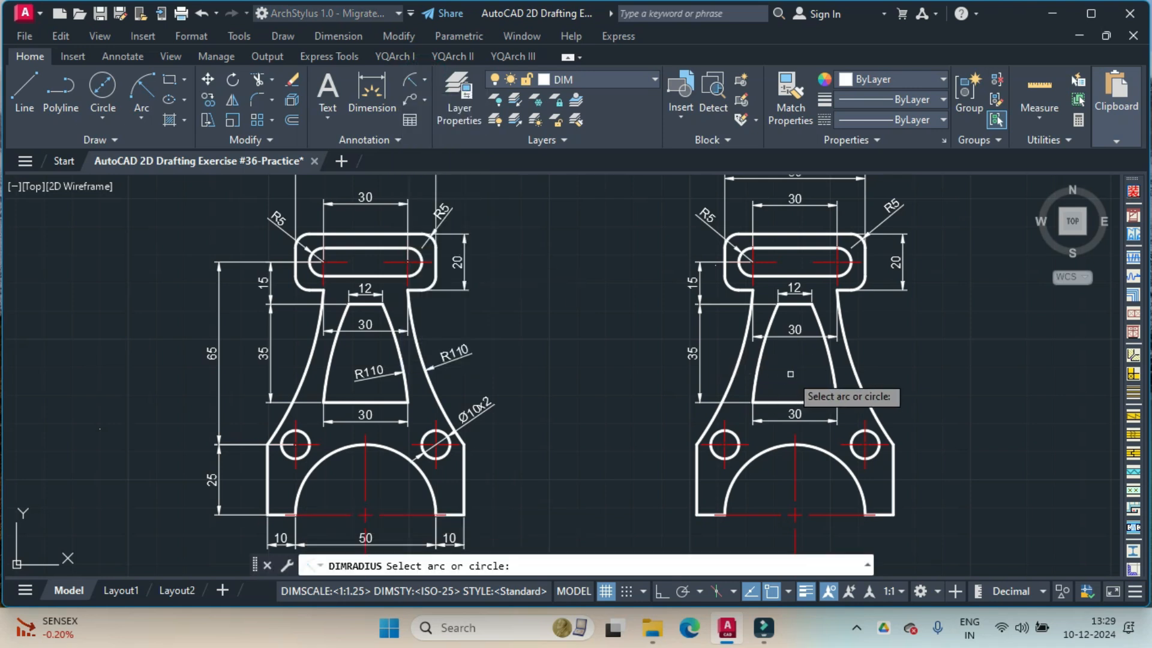
click(829, 360)
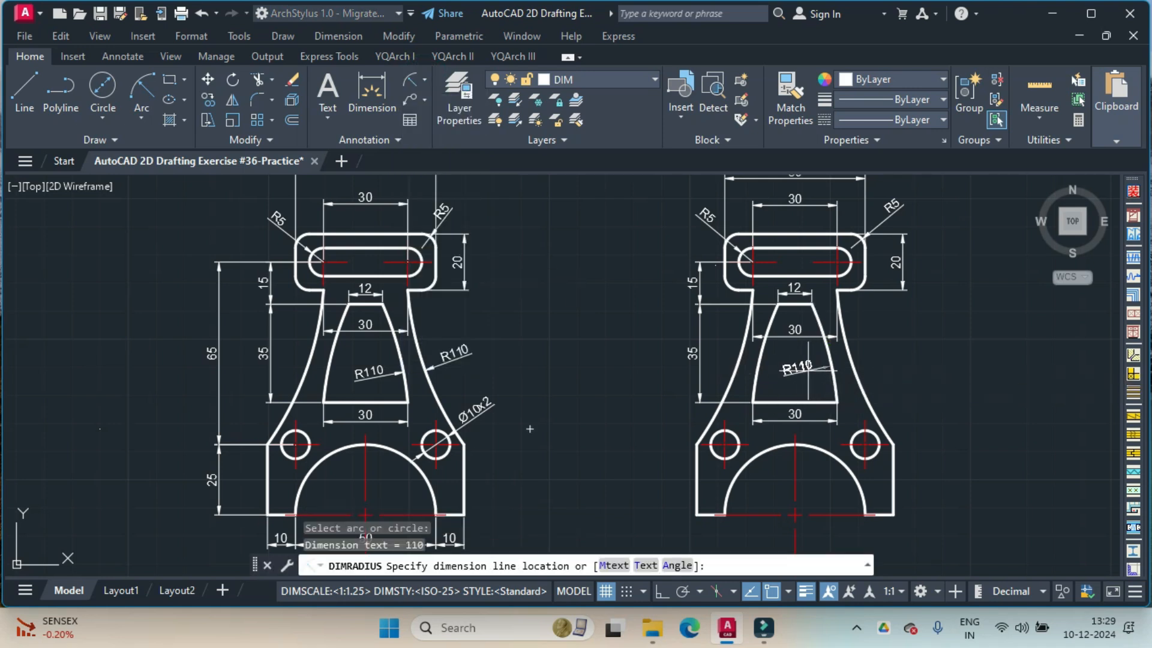
click(807, 368)
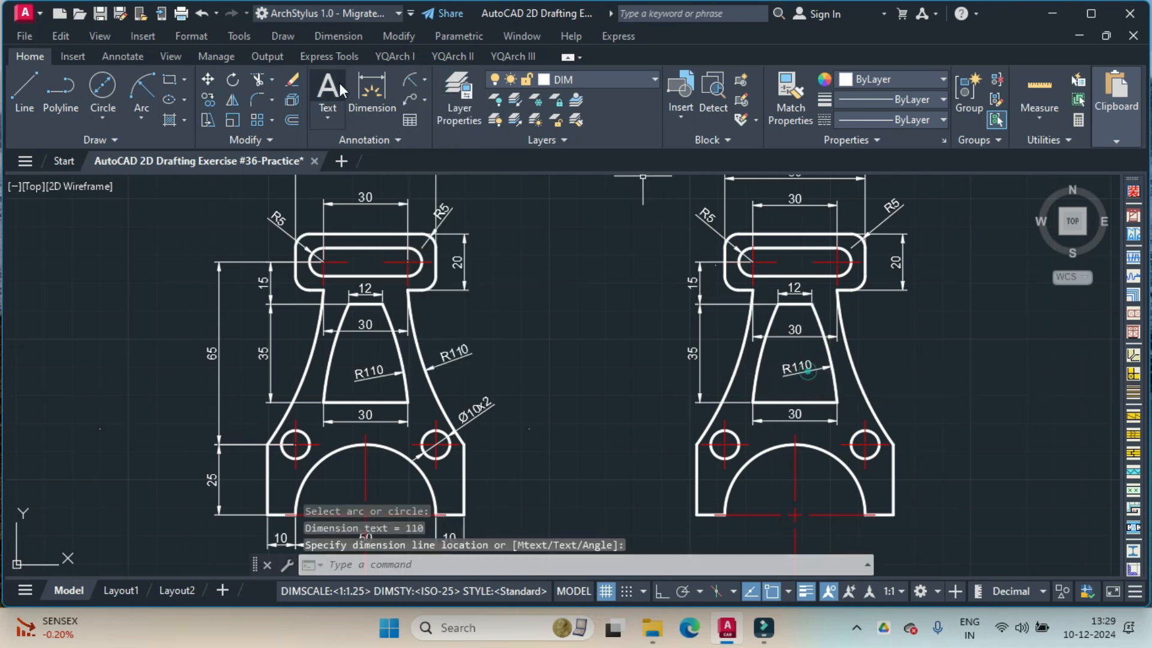
Step: Add a radius dimension to the right outer arc of the redrawn neck, placing its text outside the outline
click(411, 88)
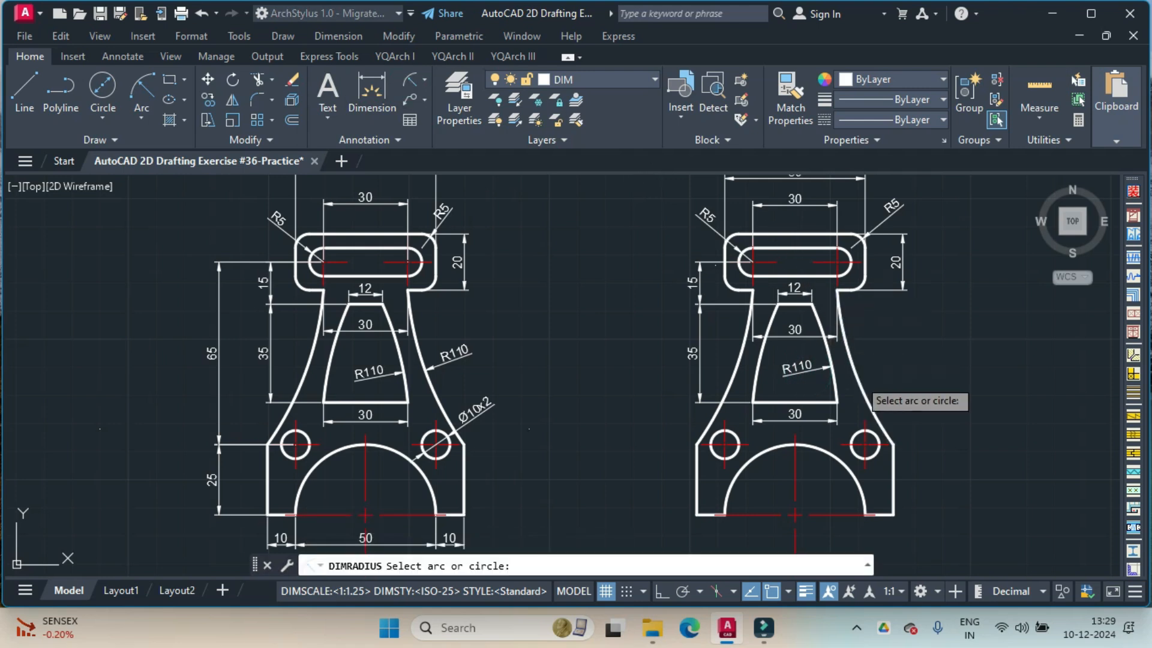
click(865, 390)
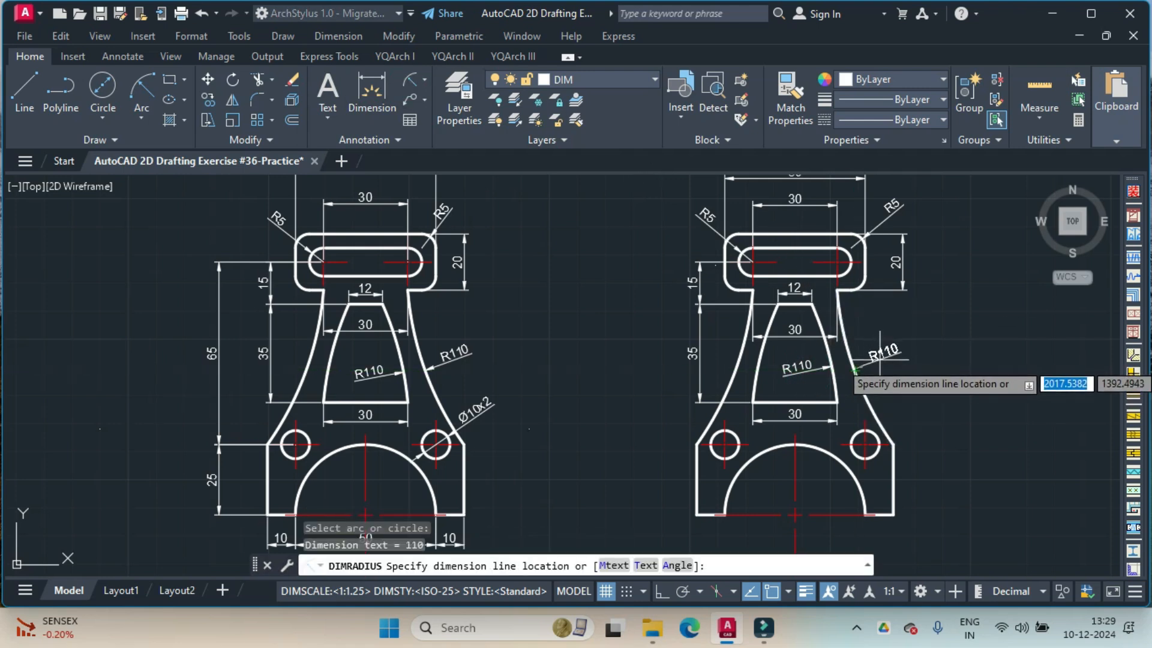
click(880, 363)
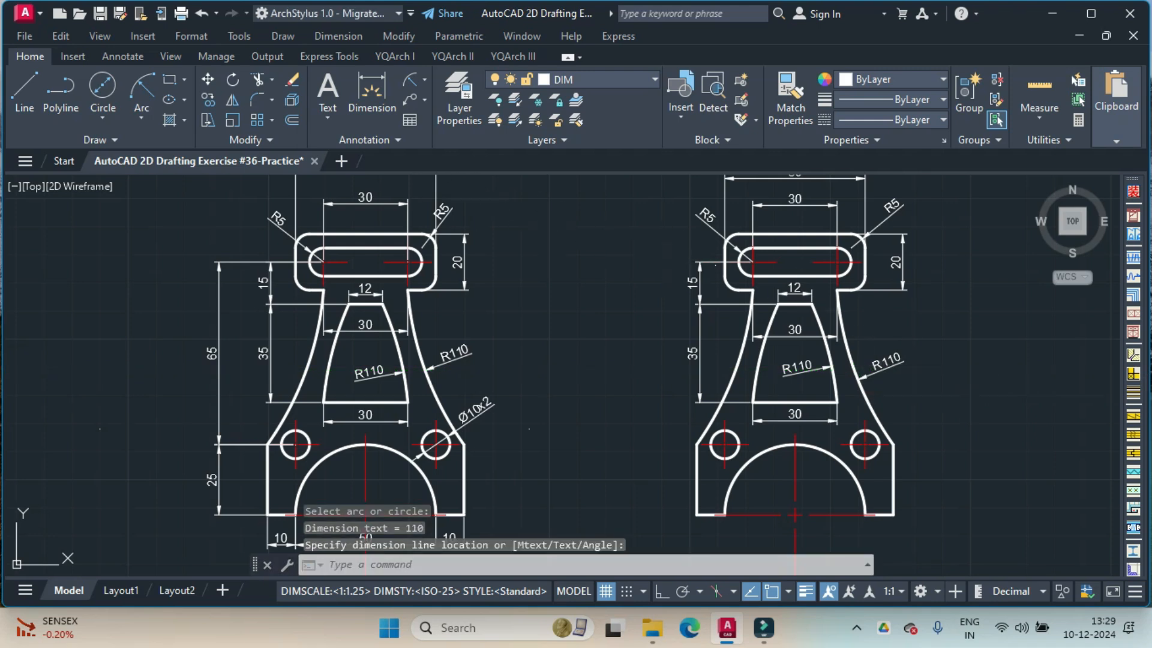
Step: Add a vertical linear dimension from the redrawn slot's left center to the left hole's center, placing it outside the bracket's left side
click(424, 81)
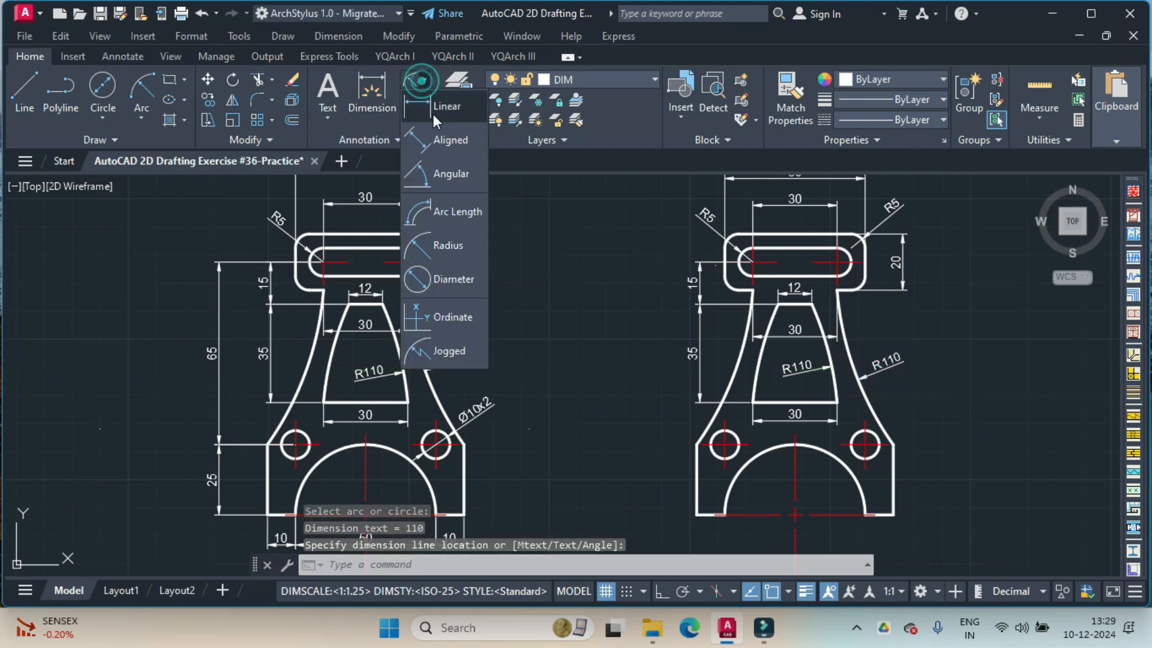
click(437, 107)
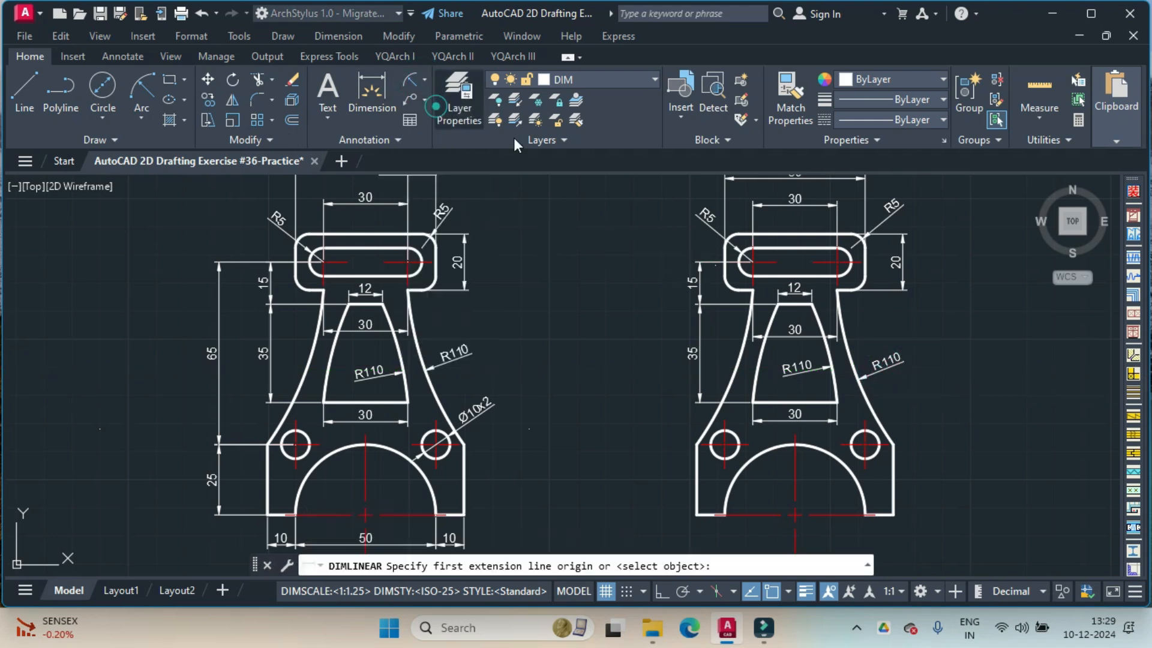
click(753, 260)
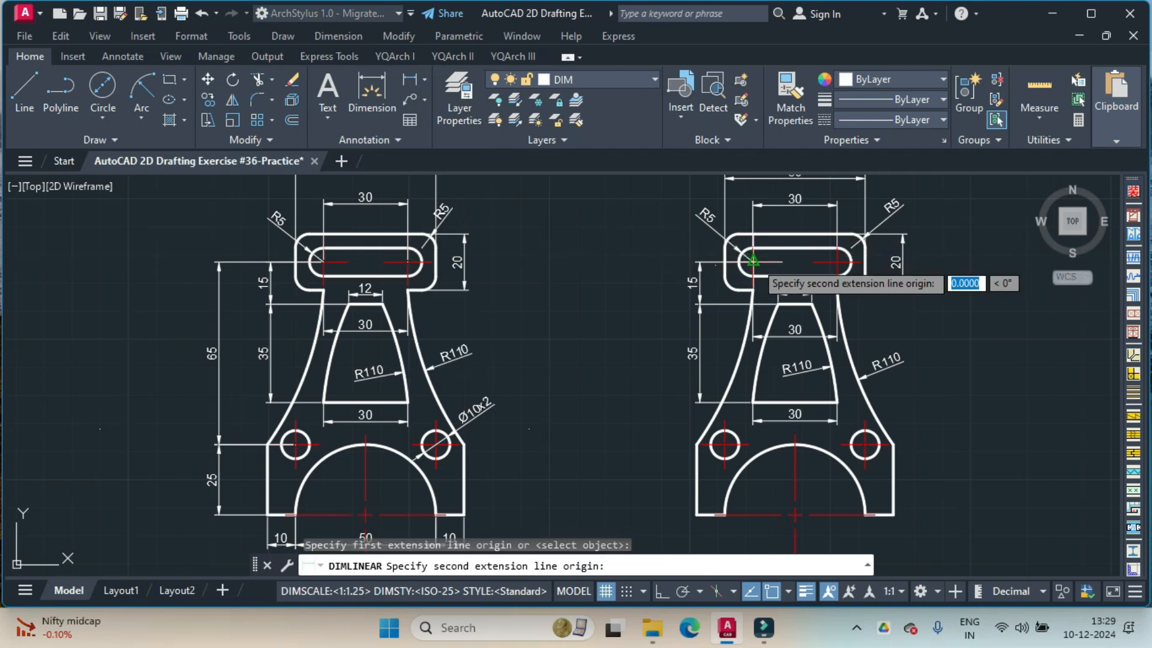
click(725, 445)
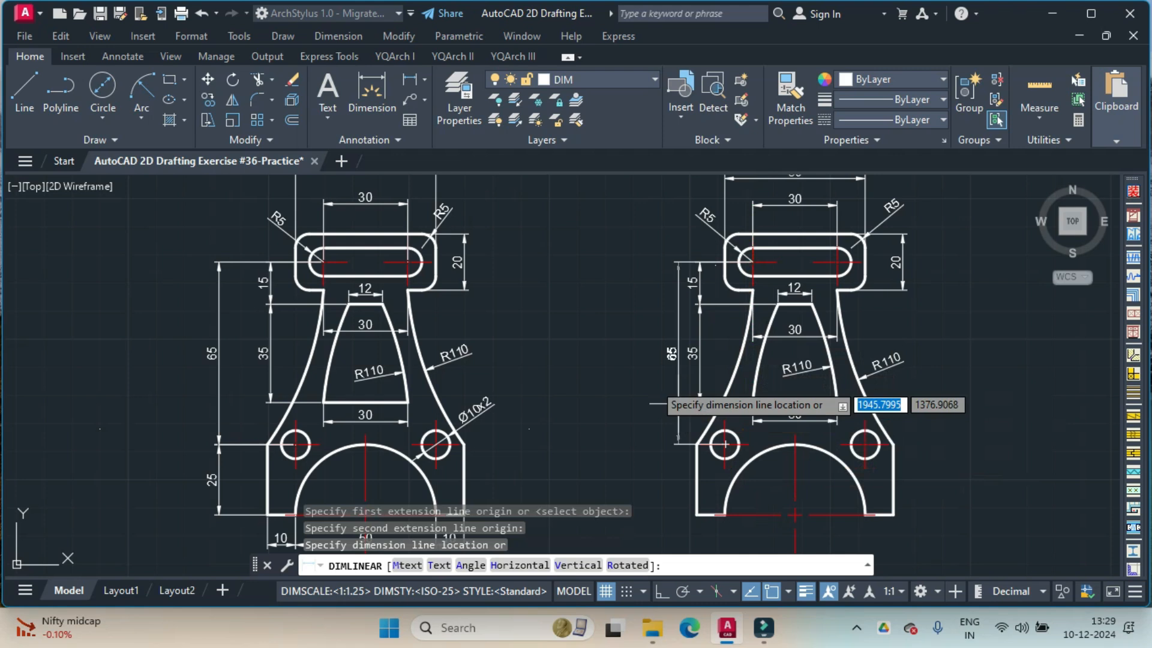
click(641, 365)
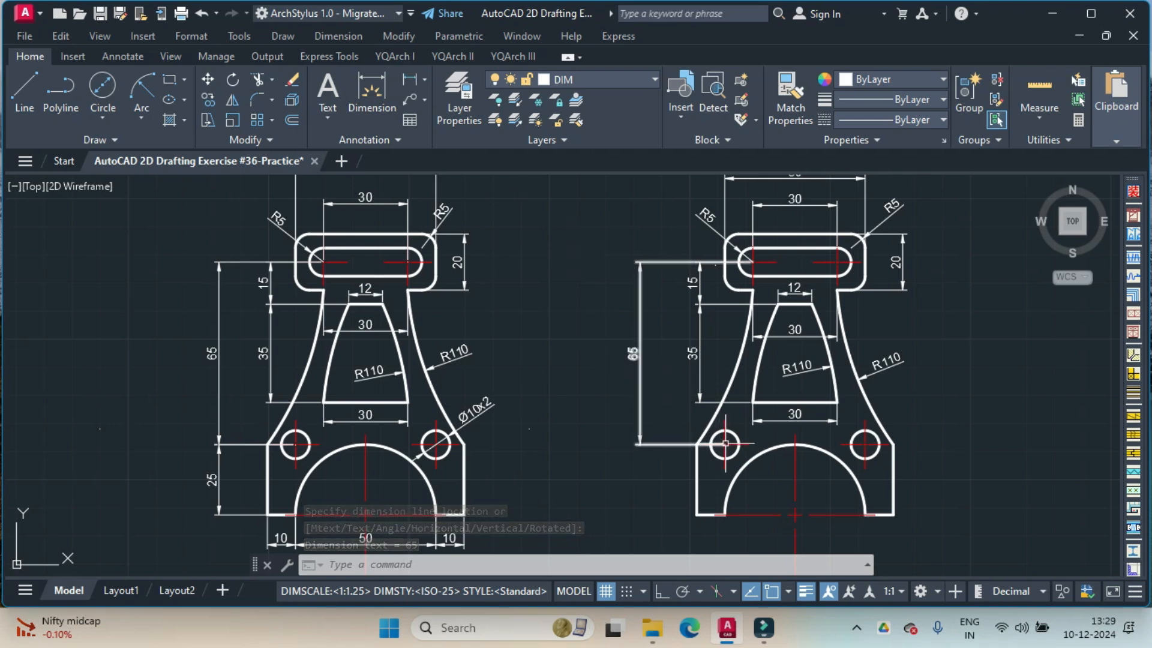
Step: Dimension the height from the redrawn left hole's center to the lower-left corner, aligning it with the slot-to-hole dimension above
click(410, 79)
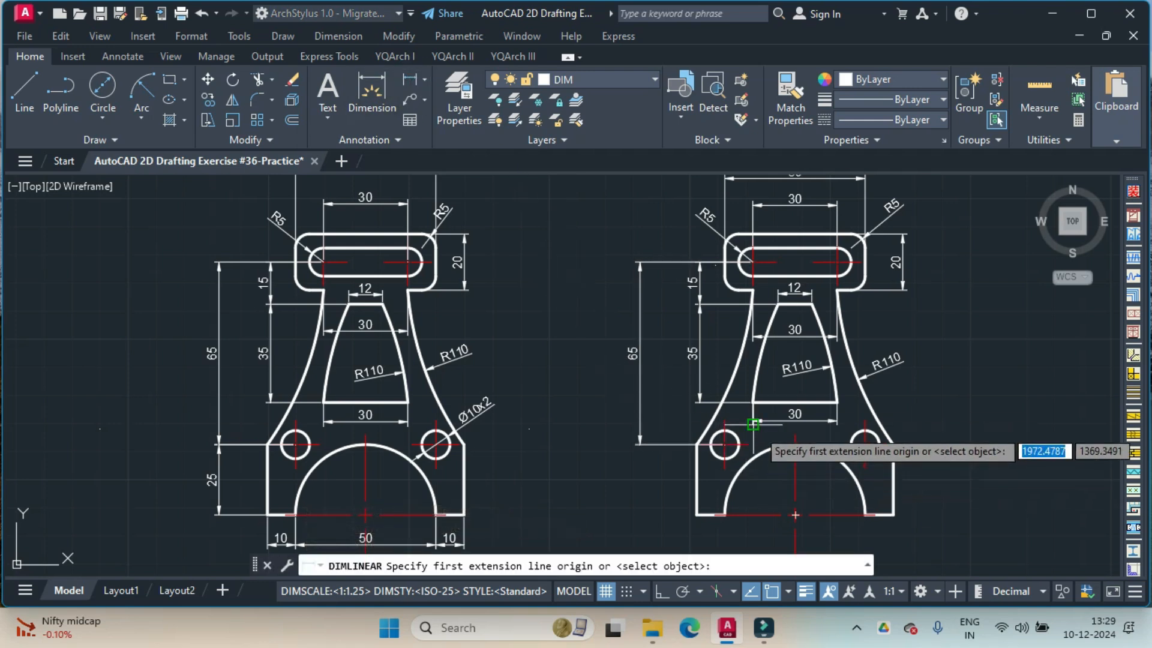
click(725, 445)
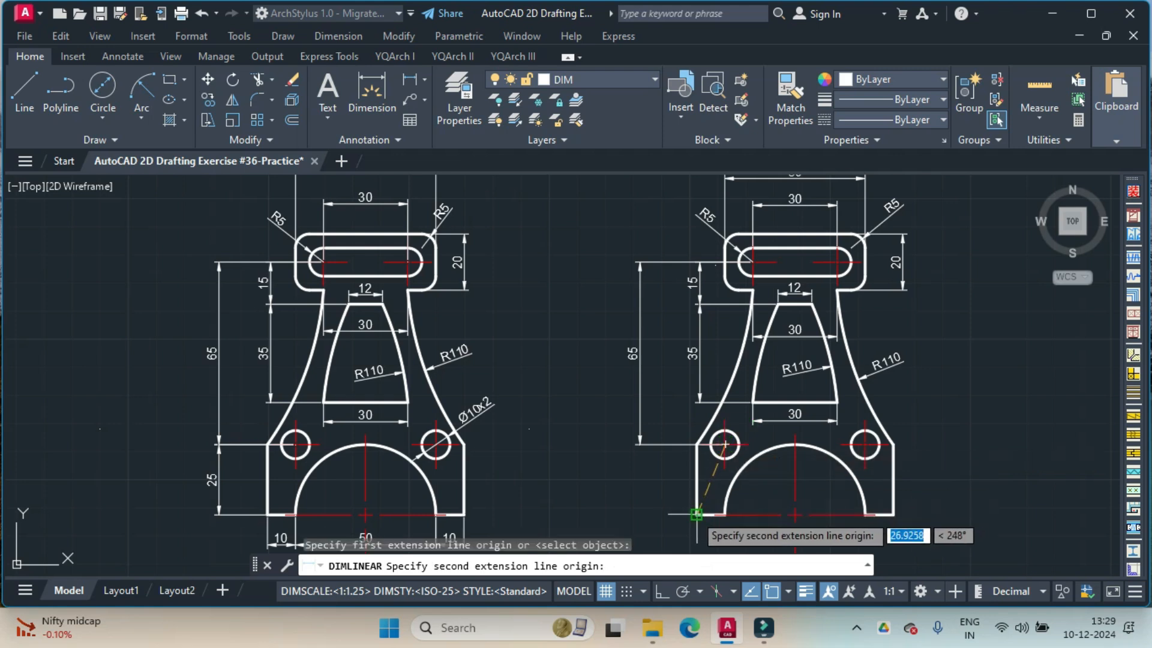
click(696, 514)
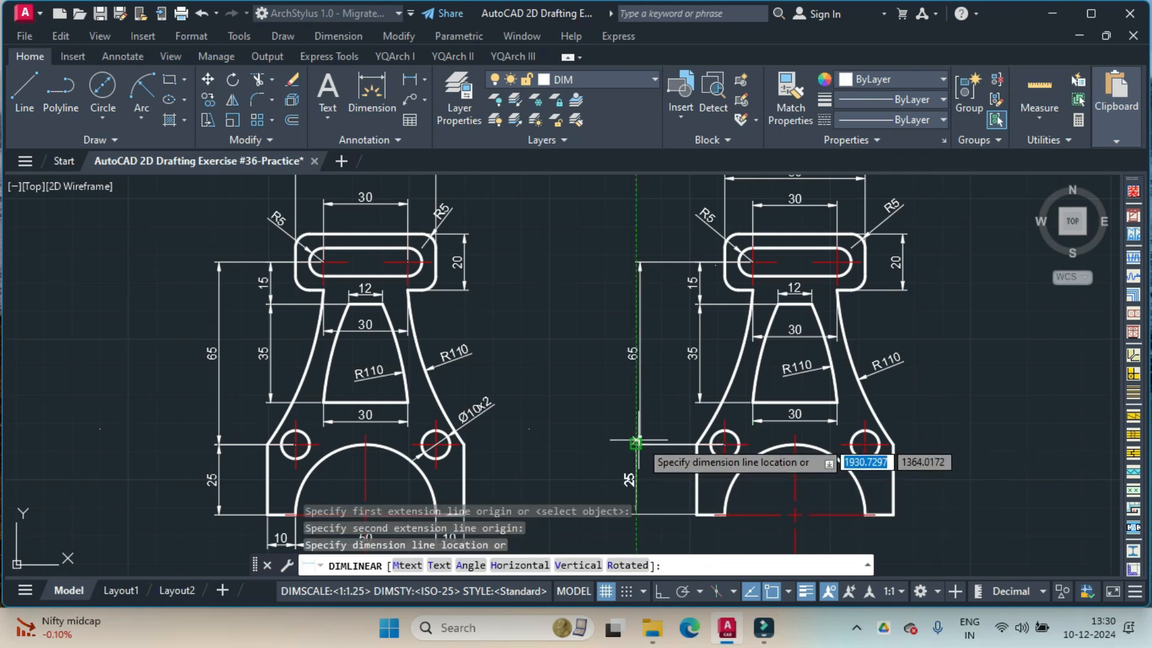
scroll(636, 445, up, 5)
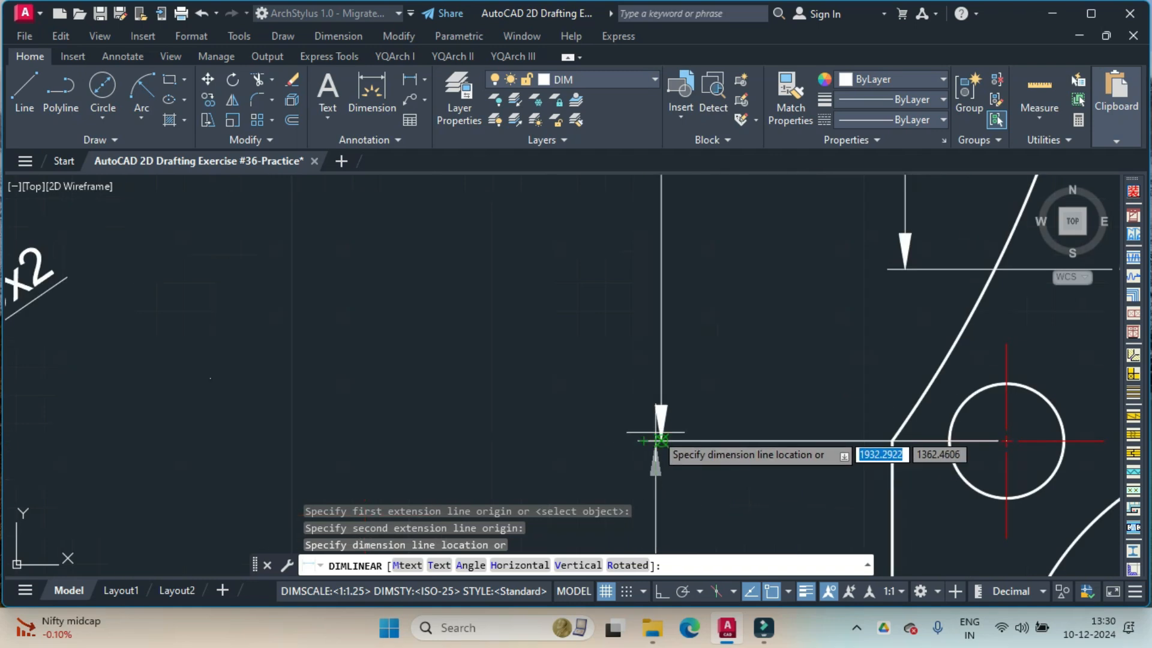
click(662, 444)
scroll(690, 444, down, 5)
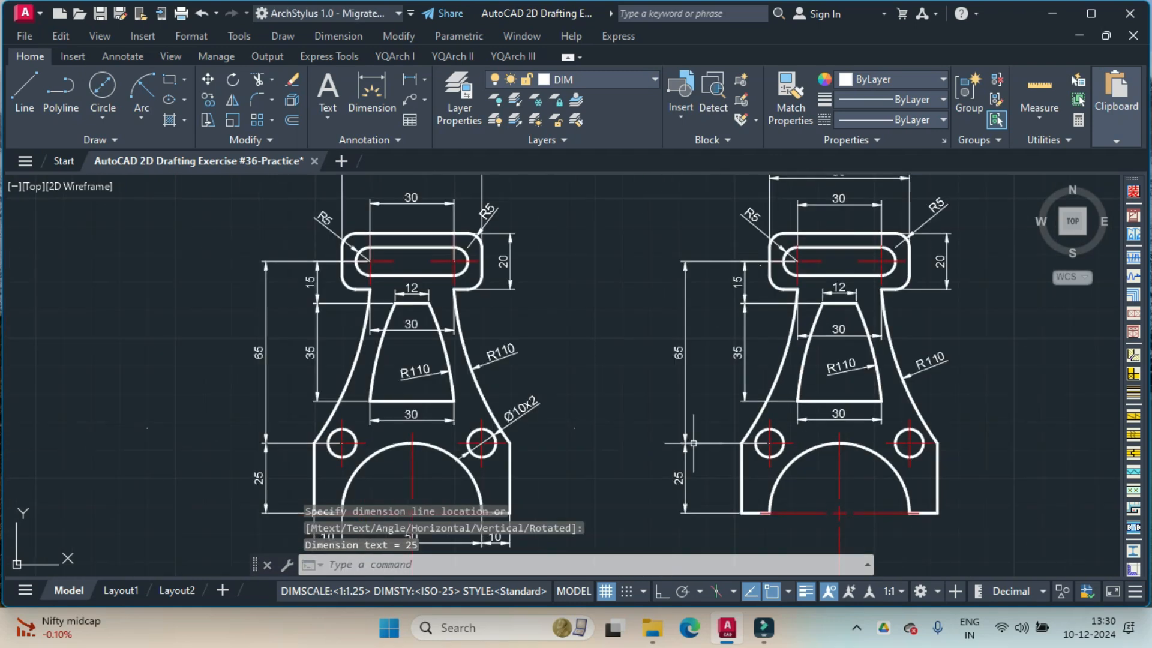
Step: Dimension the redrawn left foot's width from the outer corner to the arch's left end, placing it just below the base
middle_drag(700, 458, 632, 339)
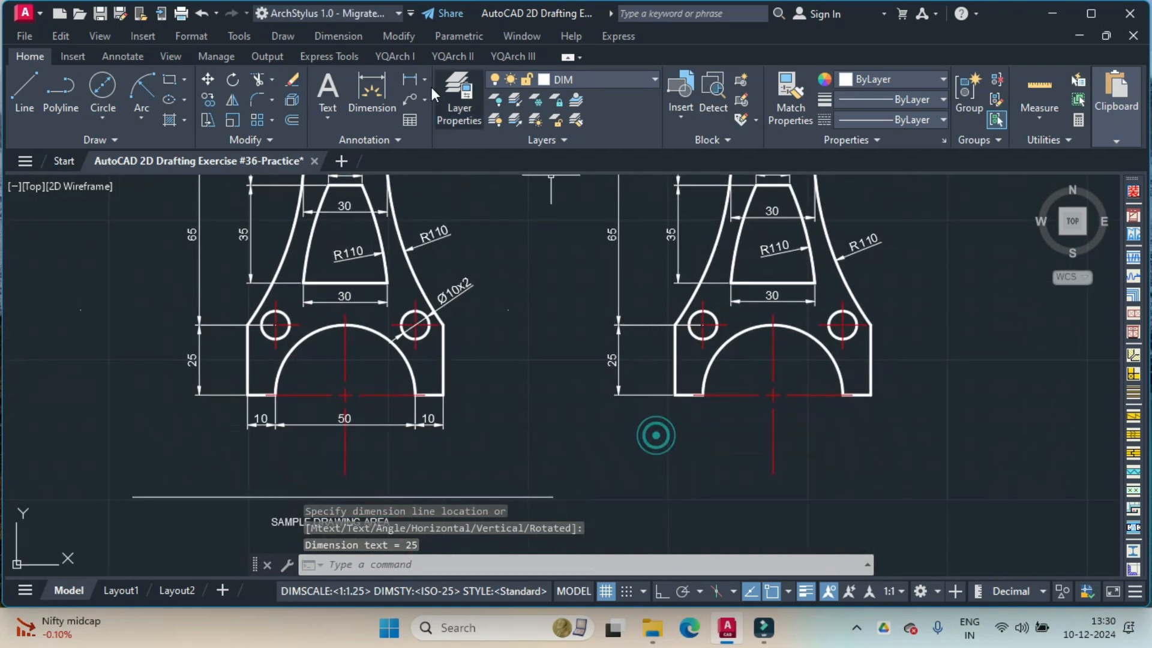
click(409, 79)
click(675, 394)
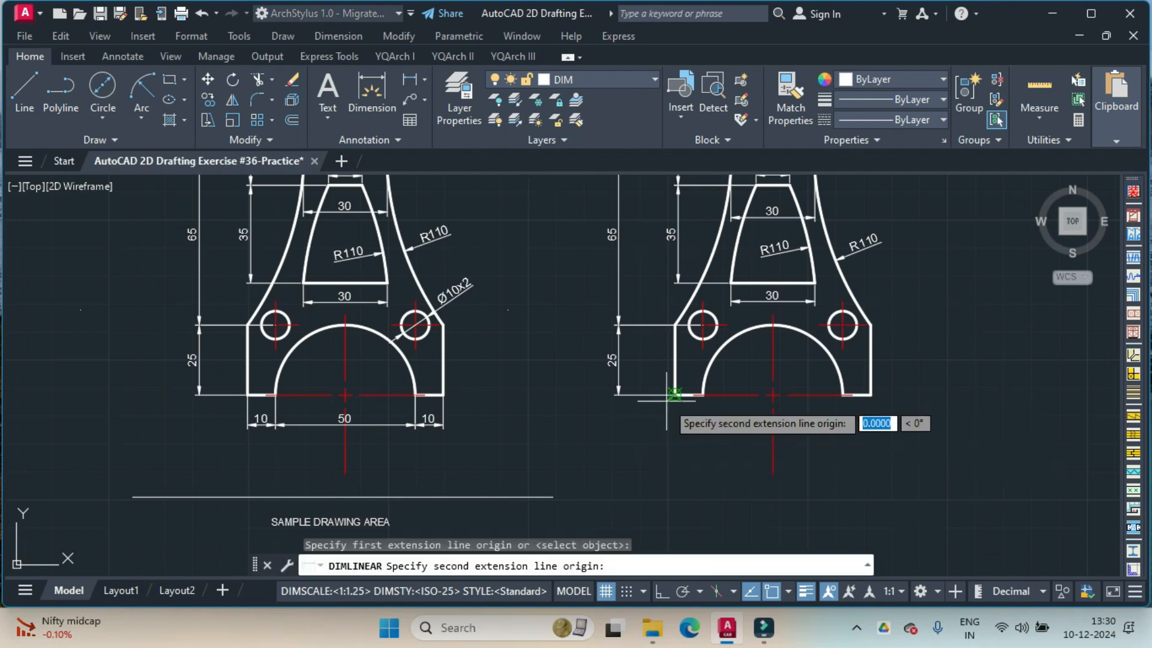
click(702, 395)
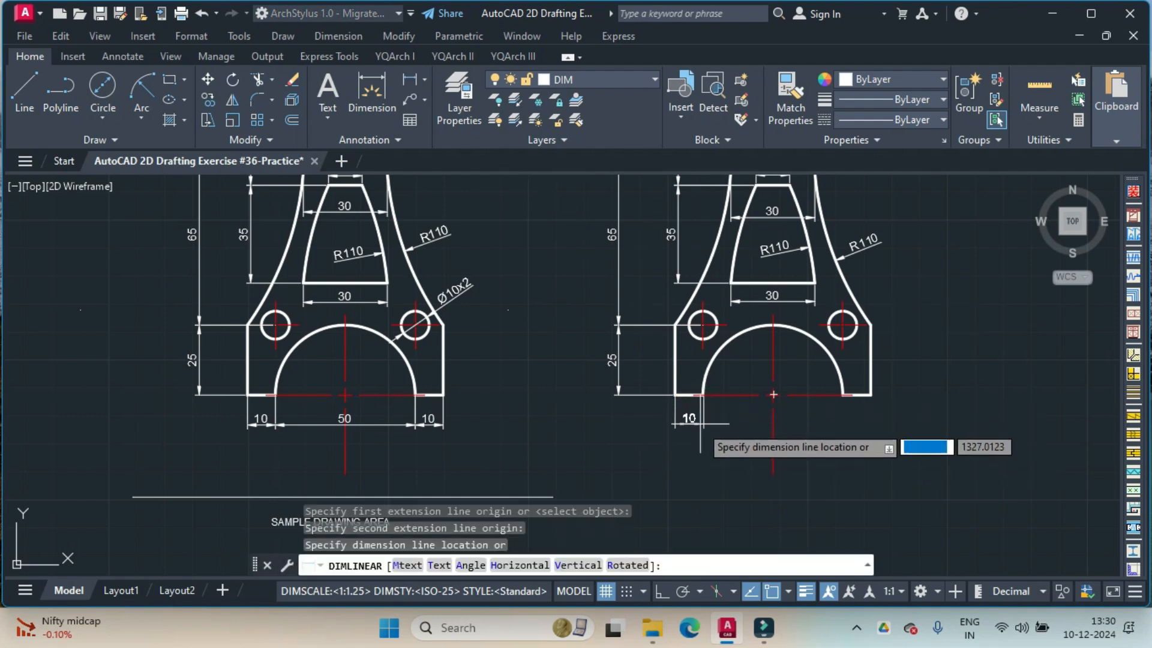
click(700, 424)
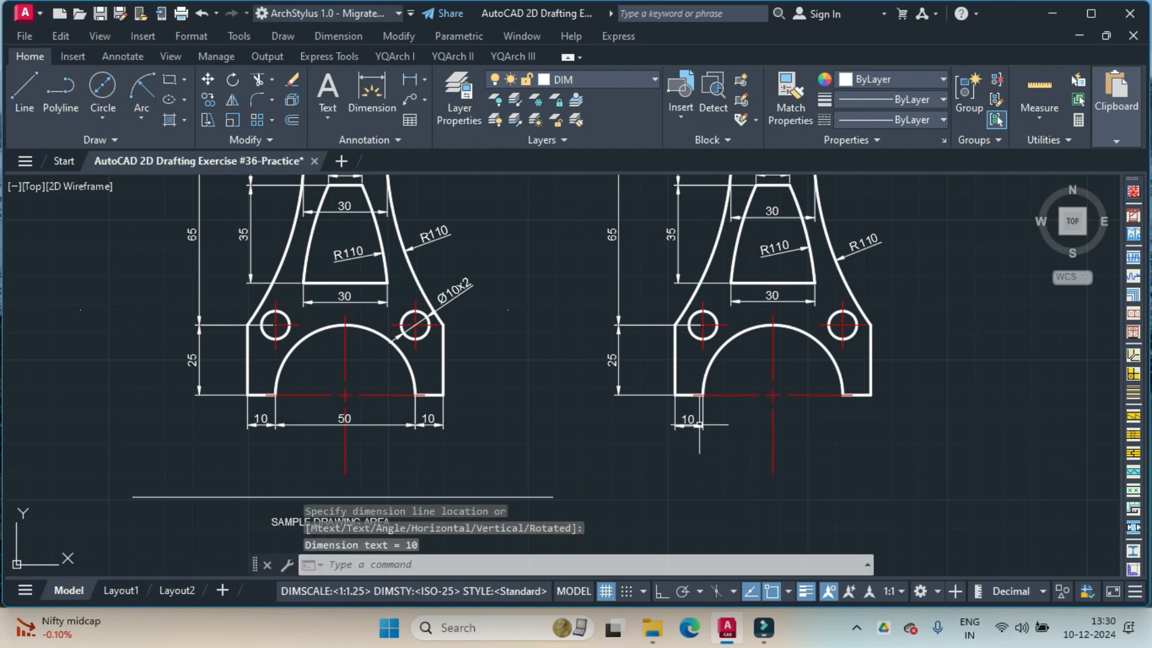
Step: Dimension the redrawn arch's opening width between its two ends, aligning the dimension line with the left foot's dimension
click(410, 81)
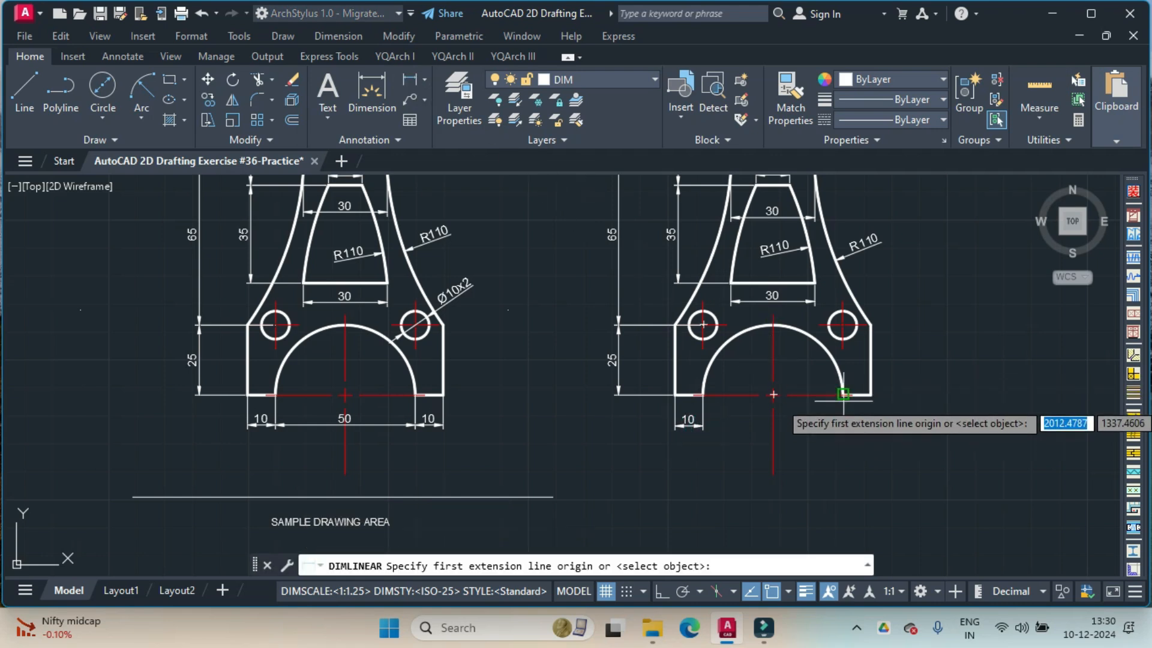
click(843, 395)
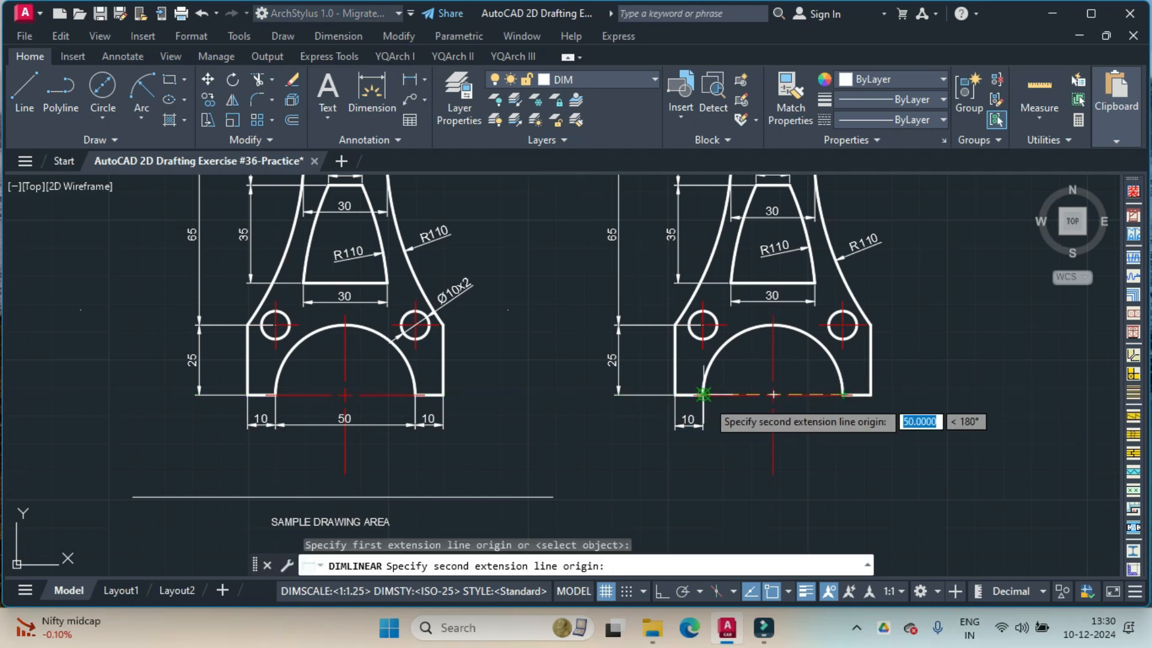
click(703, 394)
scroll(696, 414, up, 4)
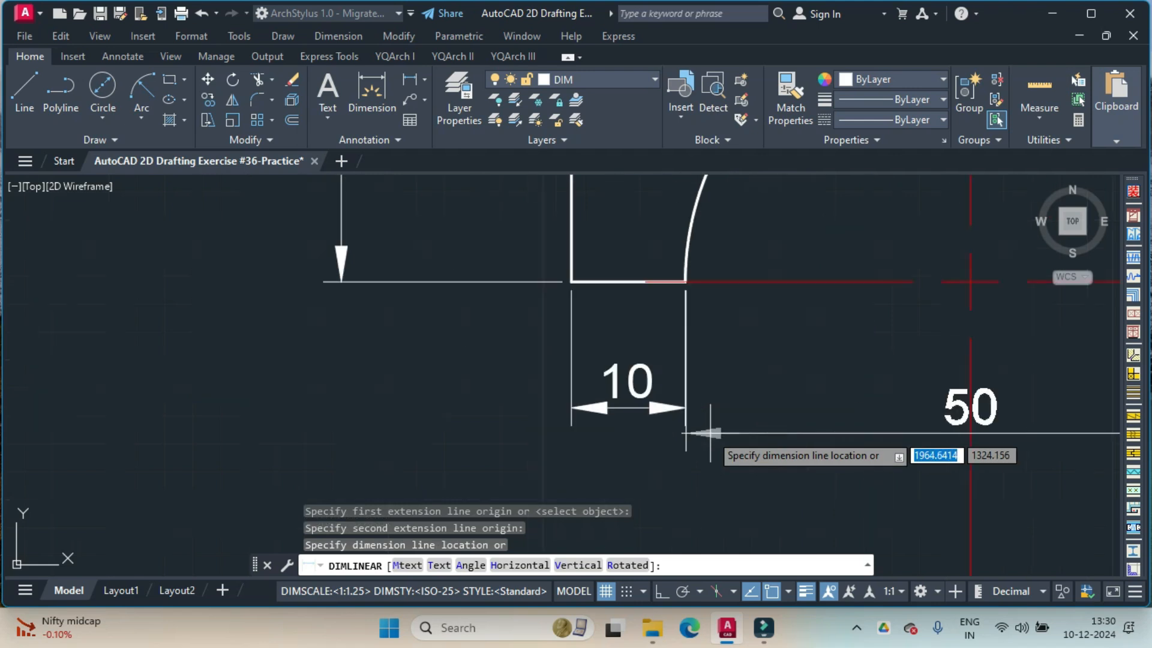
click(686, 407)
scroll(744, 408, down, 4)
Step: Dimension the redrawn right foot's width from the outer corner to the arch's right end, in line with the arch-width dimension
middle_drag(863, 403, 659, 404)
click(408, 80)
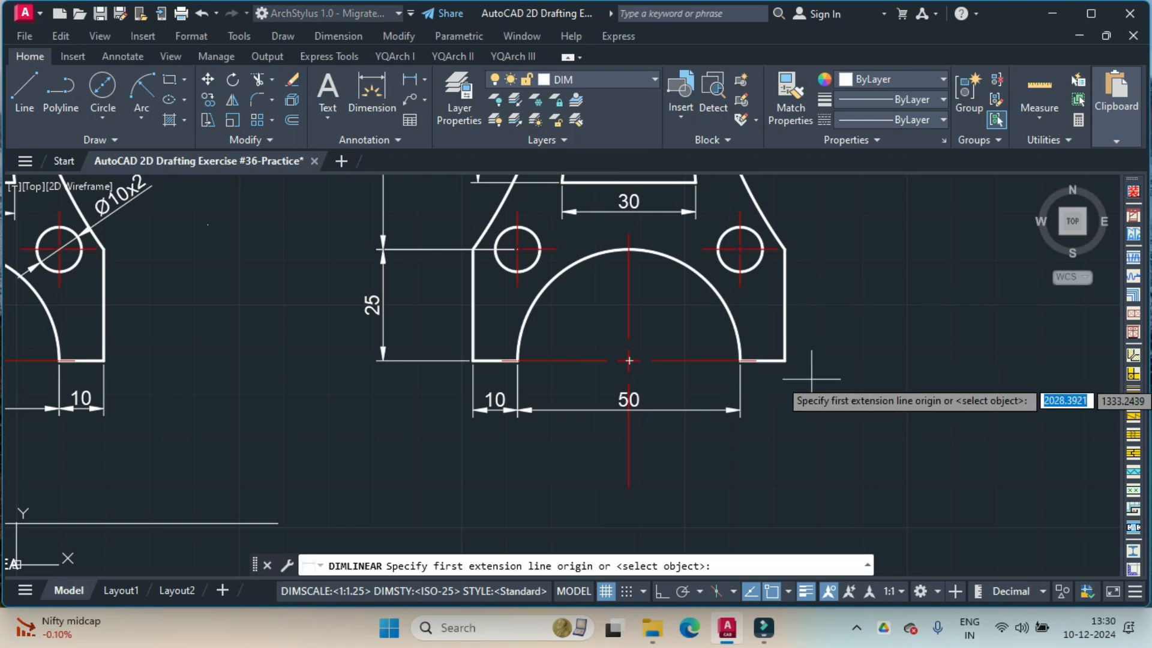
click(785, 360)
click(740, 360)
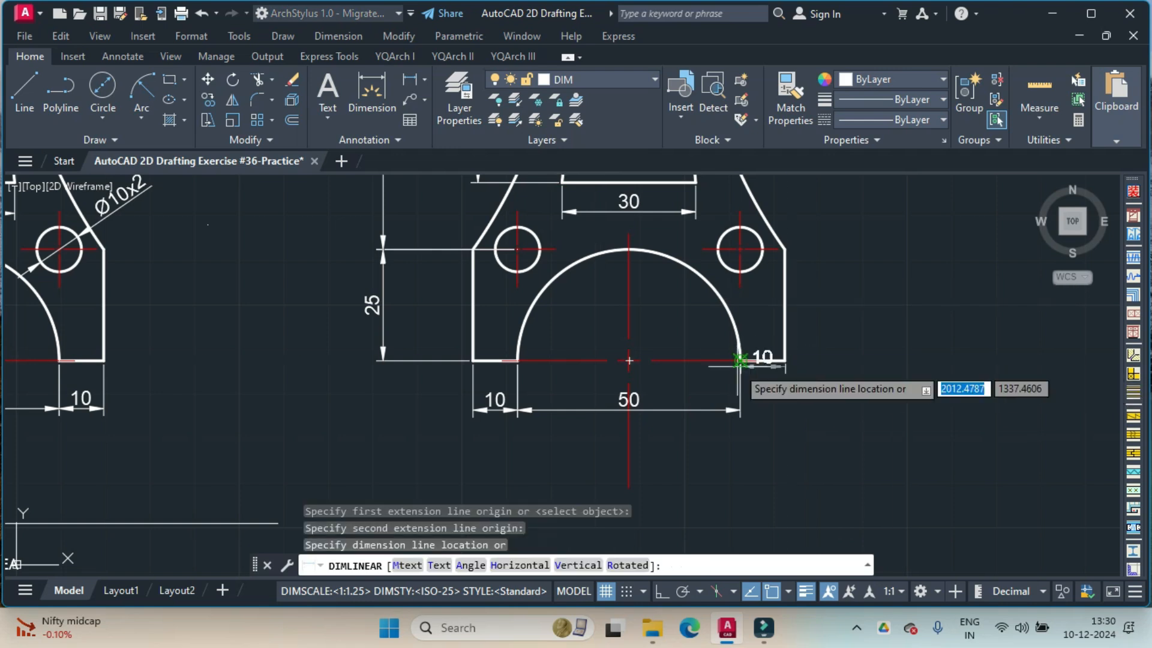
scroll(741, 410, up, 2)
click(740, 413)
scroll(740, 413, up, 5)
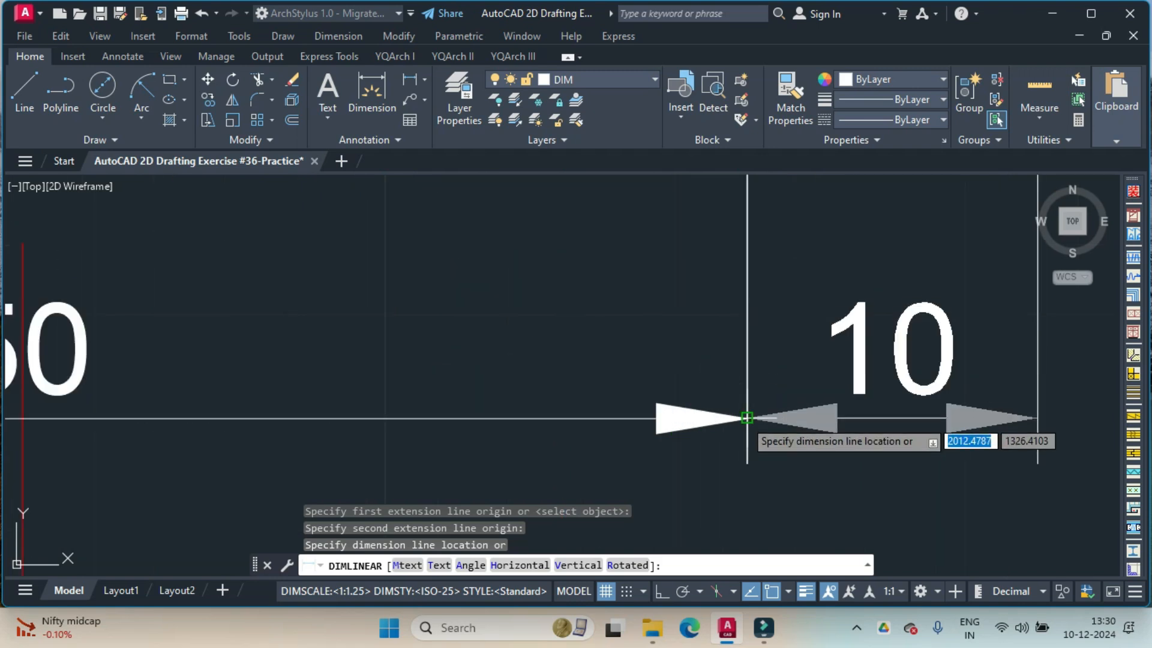
click(740, 413)
scroll(816, 410, down, 1)
scroll(816, 410, down, 10)
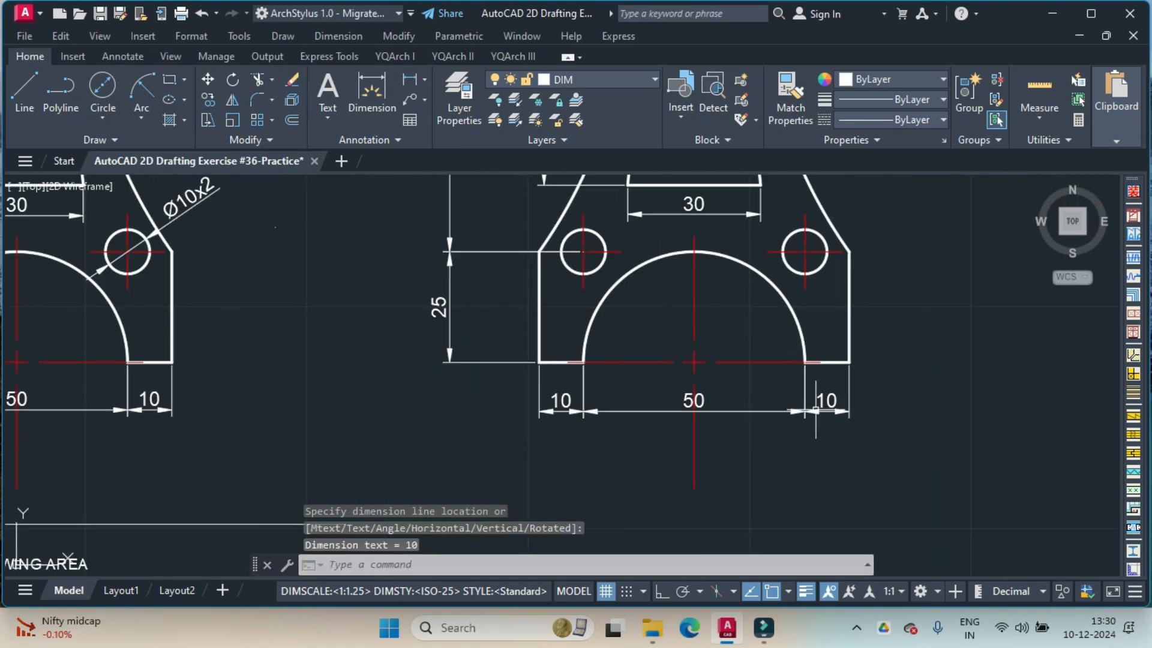
Step: Add a diameter dimension to the redrawn right hole, placing its text outside the outline to the upper right
middle_drag(736, 372, 723, 411)
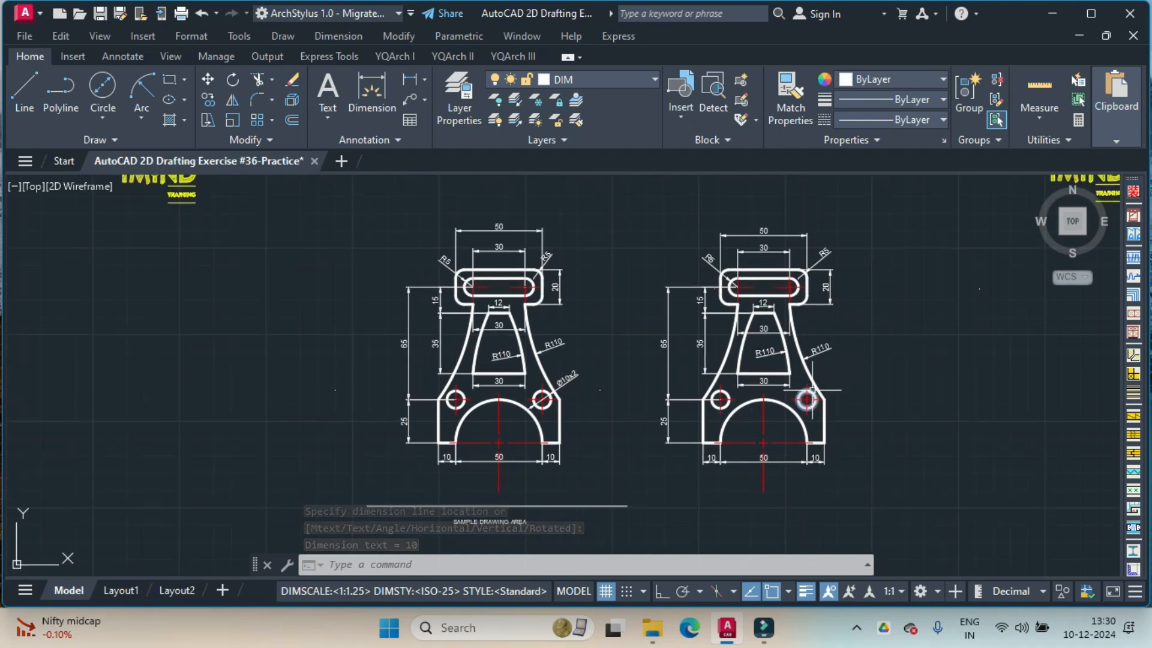
click(423, 79)
click(448, 279)
scroll(852, 423, up, 2)
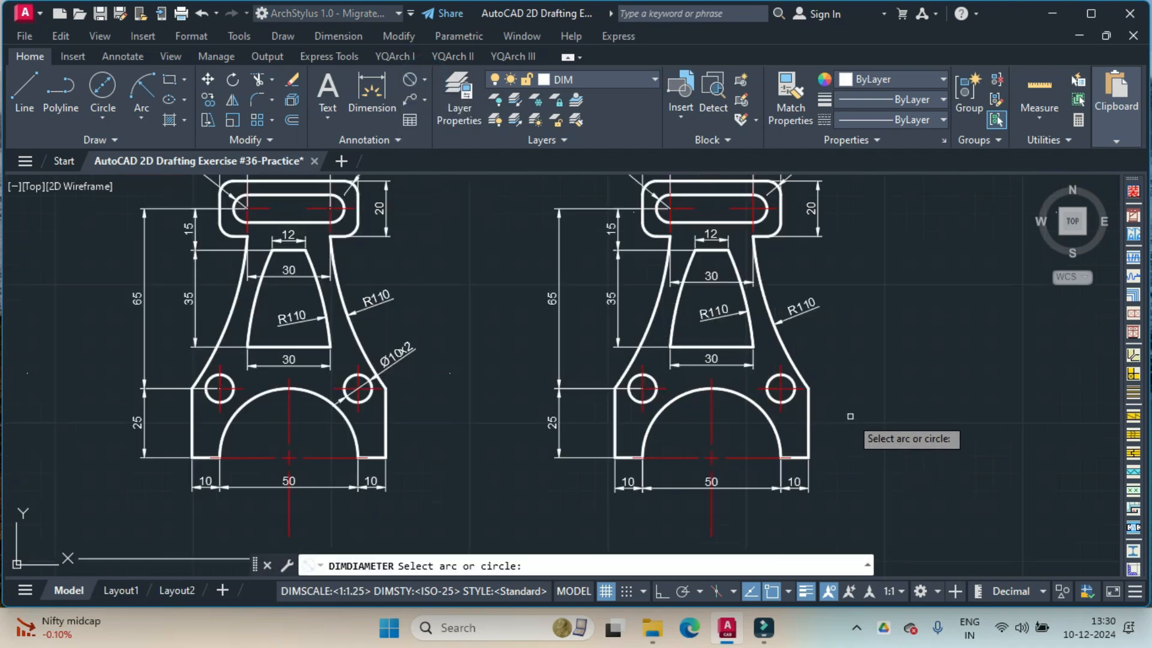
click(790, 380)
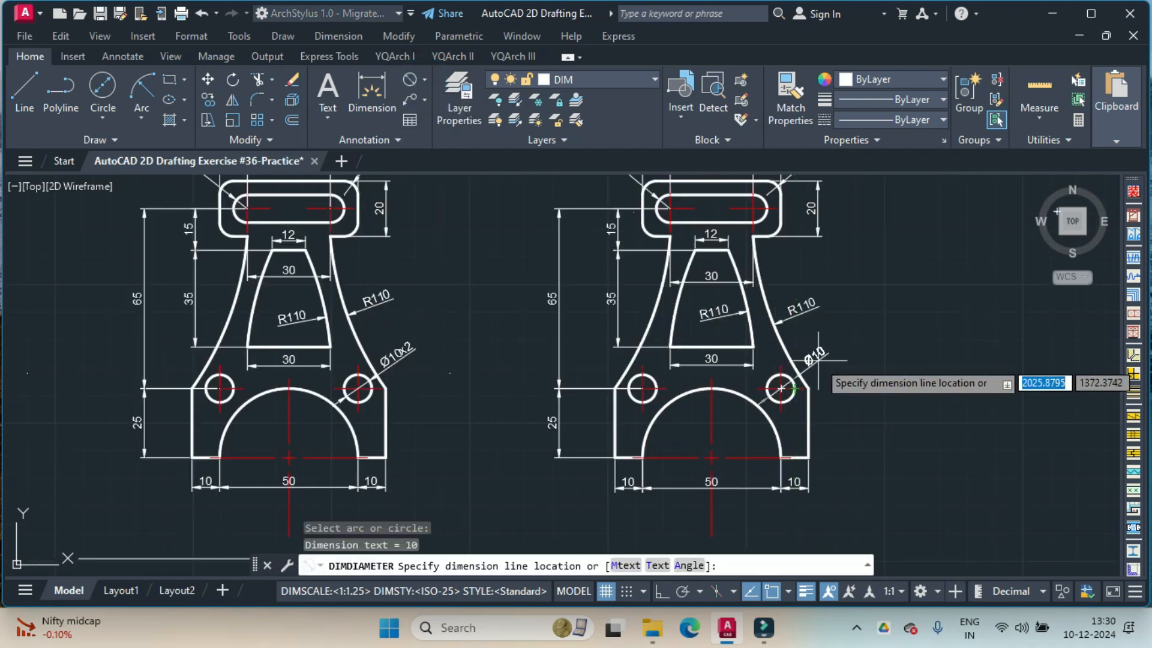
click(828, 360)
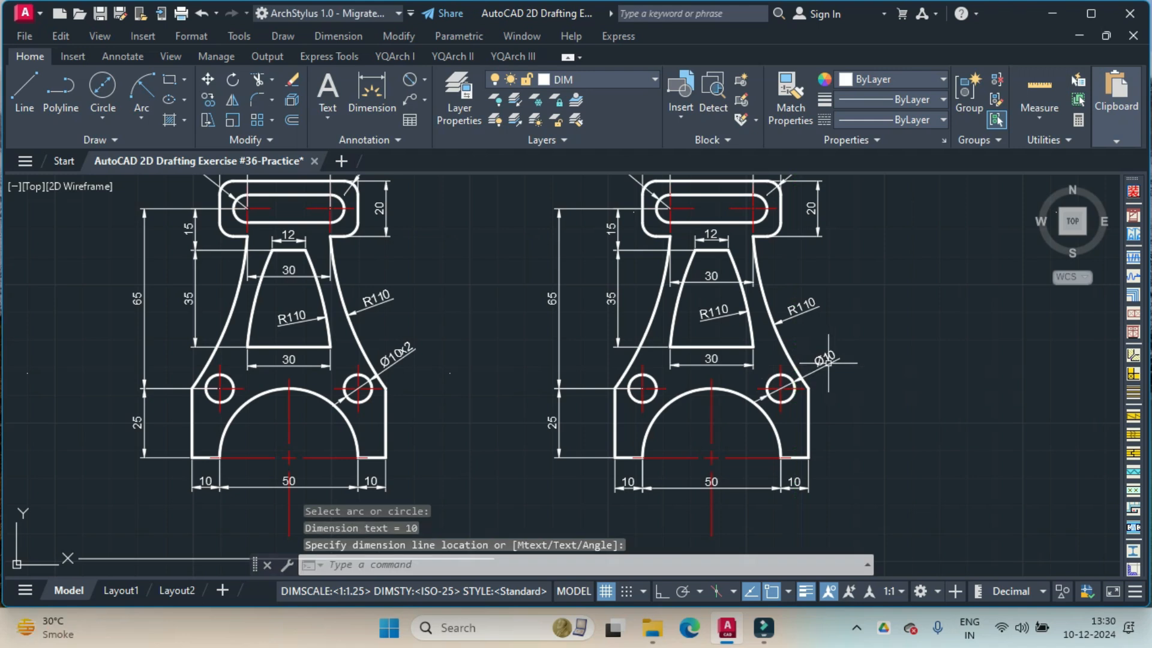
Step: Edit the redrawn right hole's diameter dimension text to read Ø10x2 and end the text editing
click(829, 360)
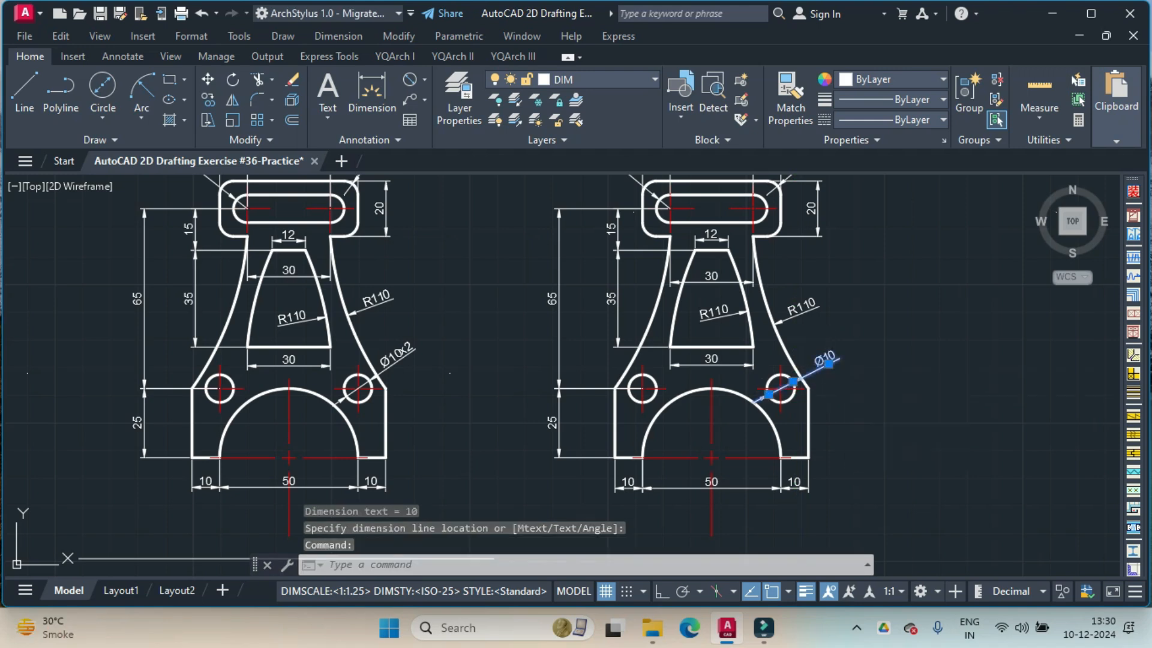
double_click(829, 360)
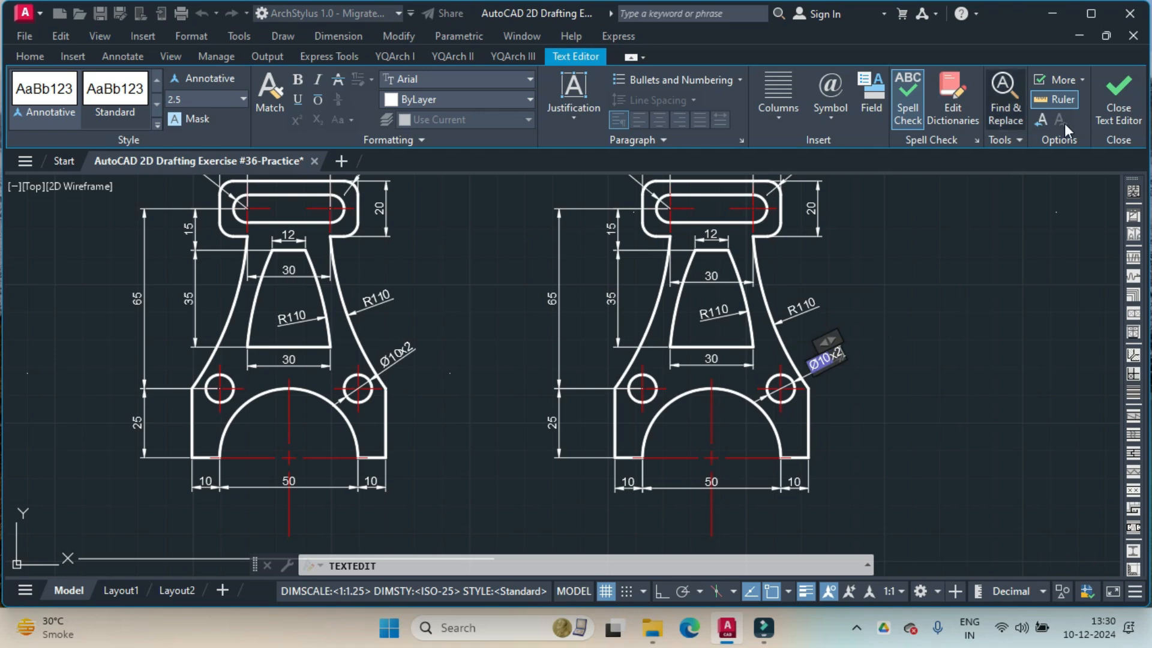
click(1120, 115)
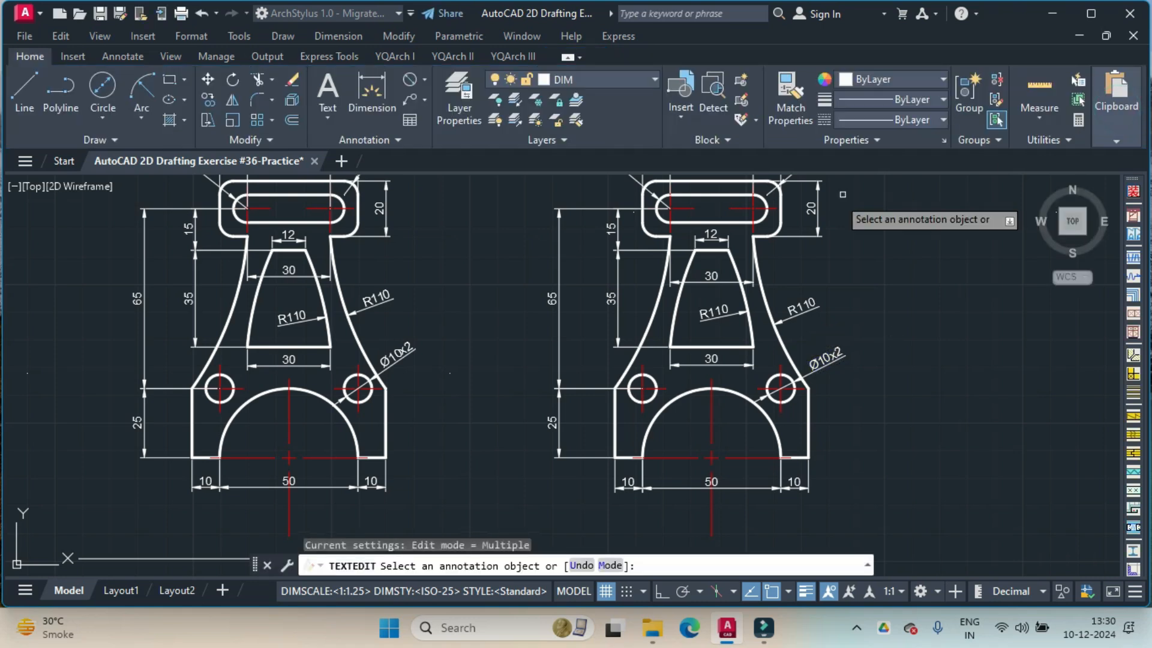
middle_drag(613, 245, 616, 293)
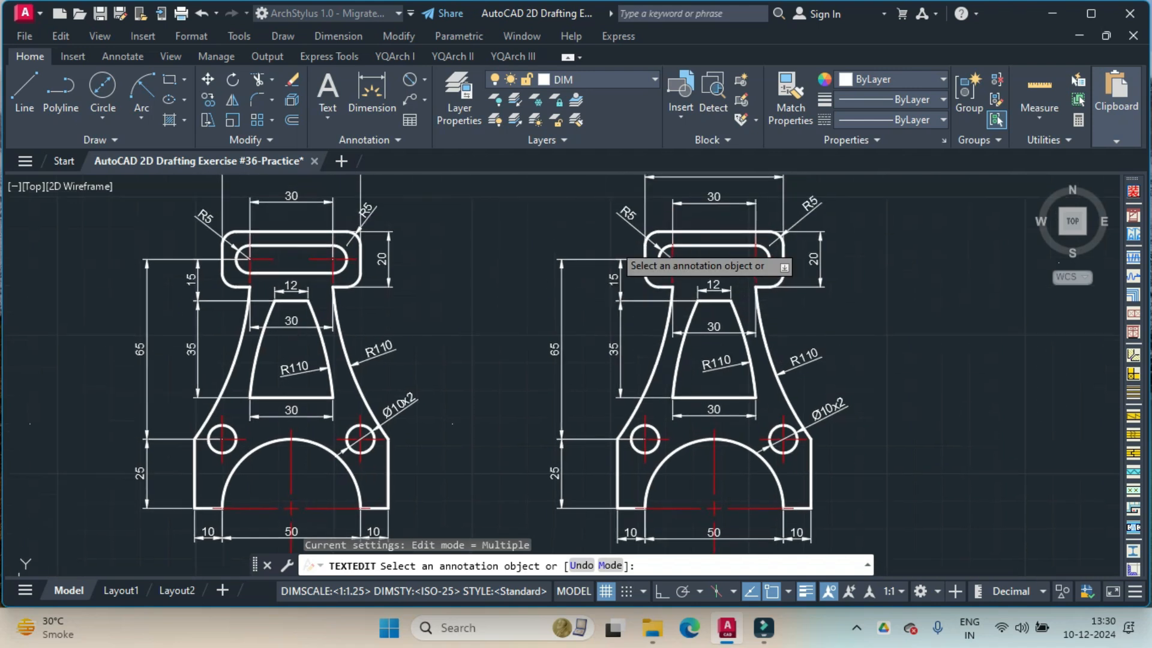
middle_drag(871, 339, 871, 351)
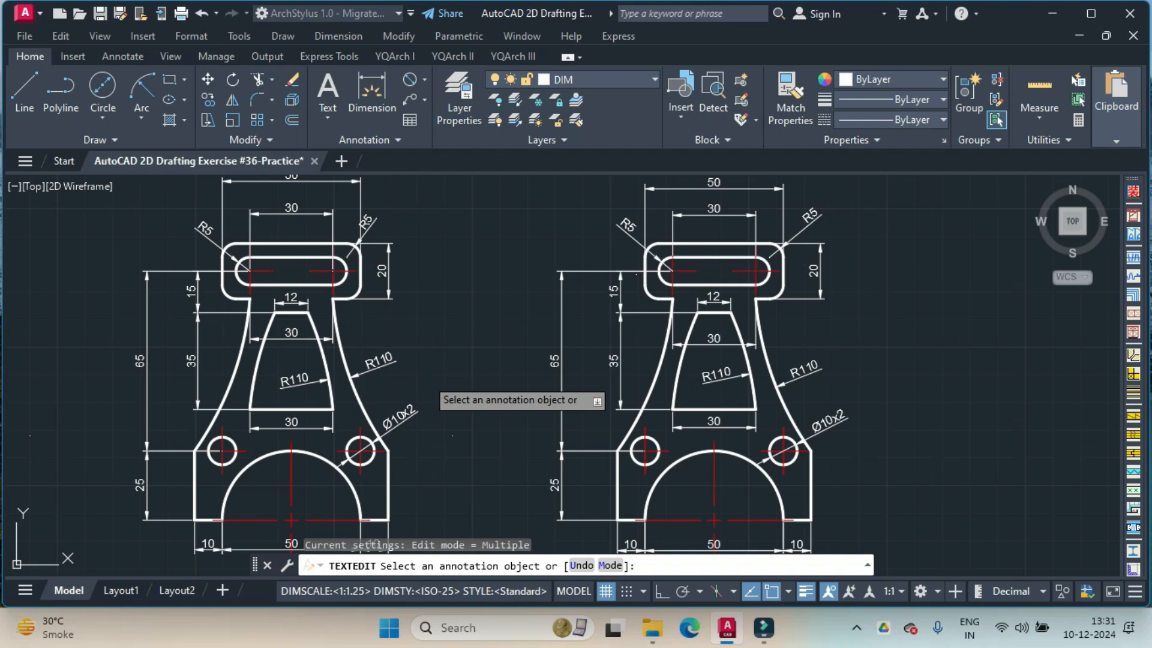
key(Escape)
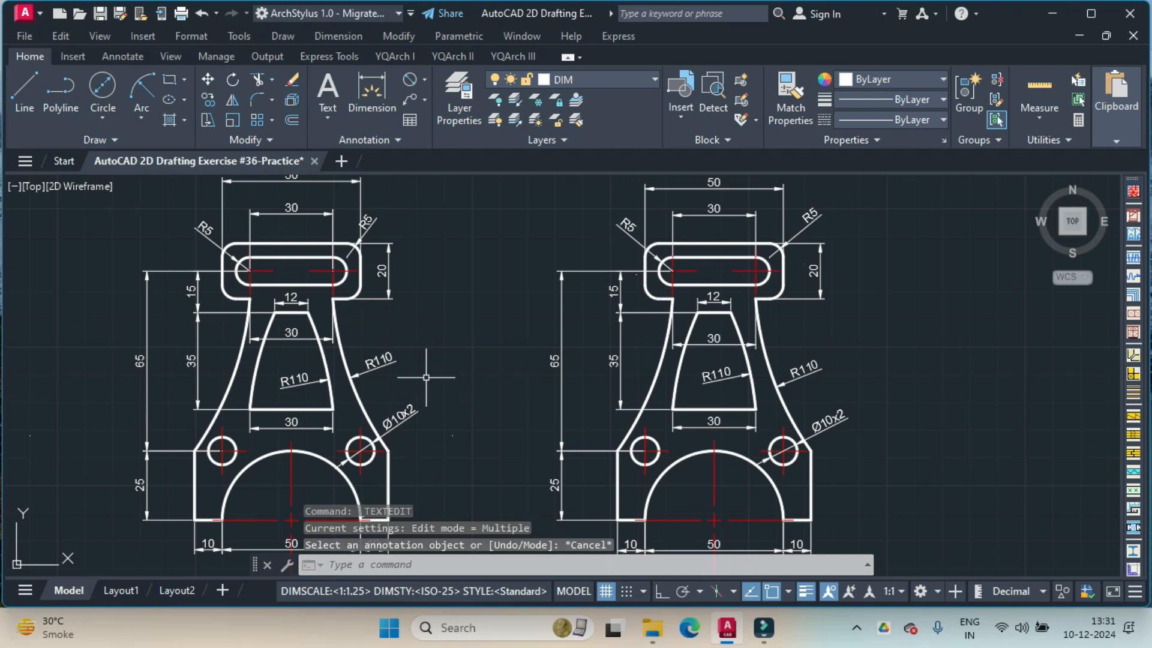